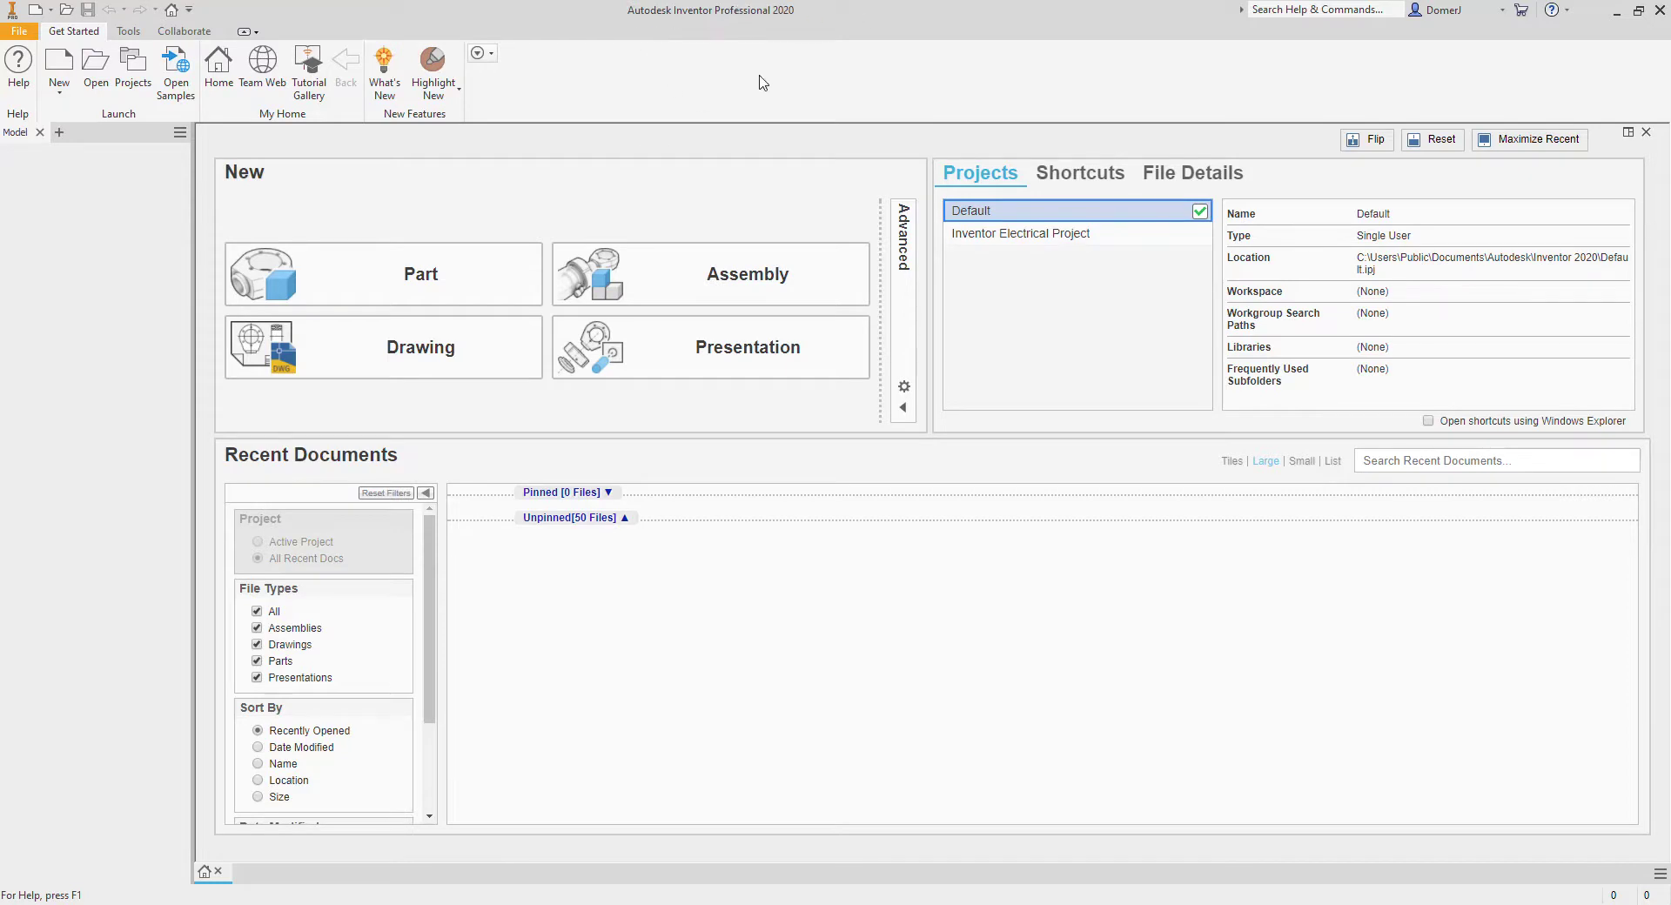
Step: Create a new part and start a 2D sketch on the XY plane
click(409, 289)
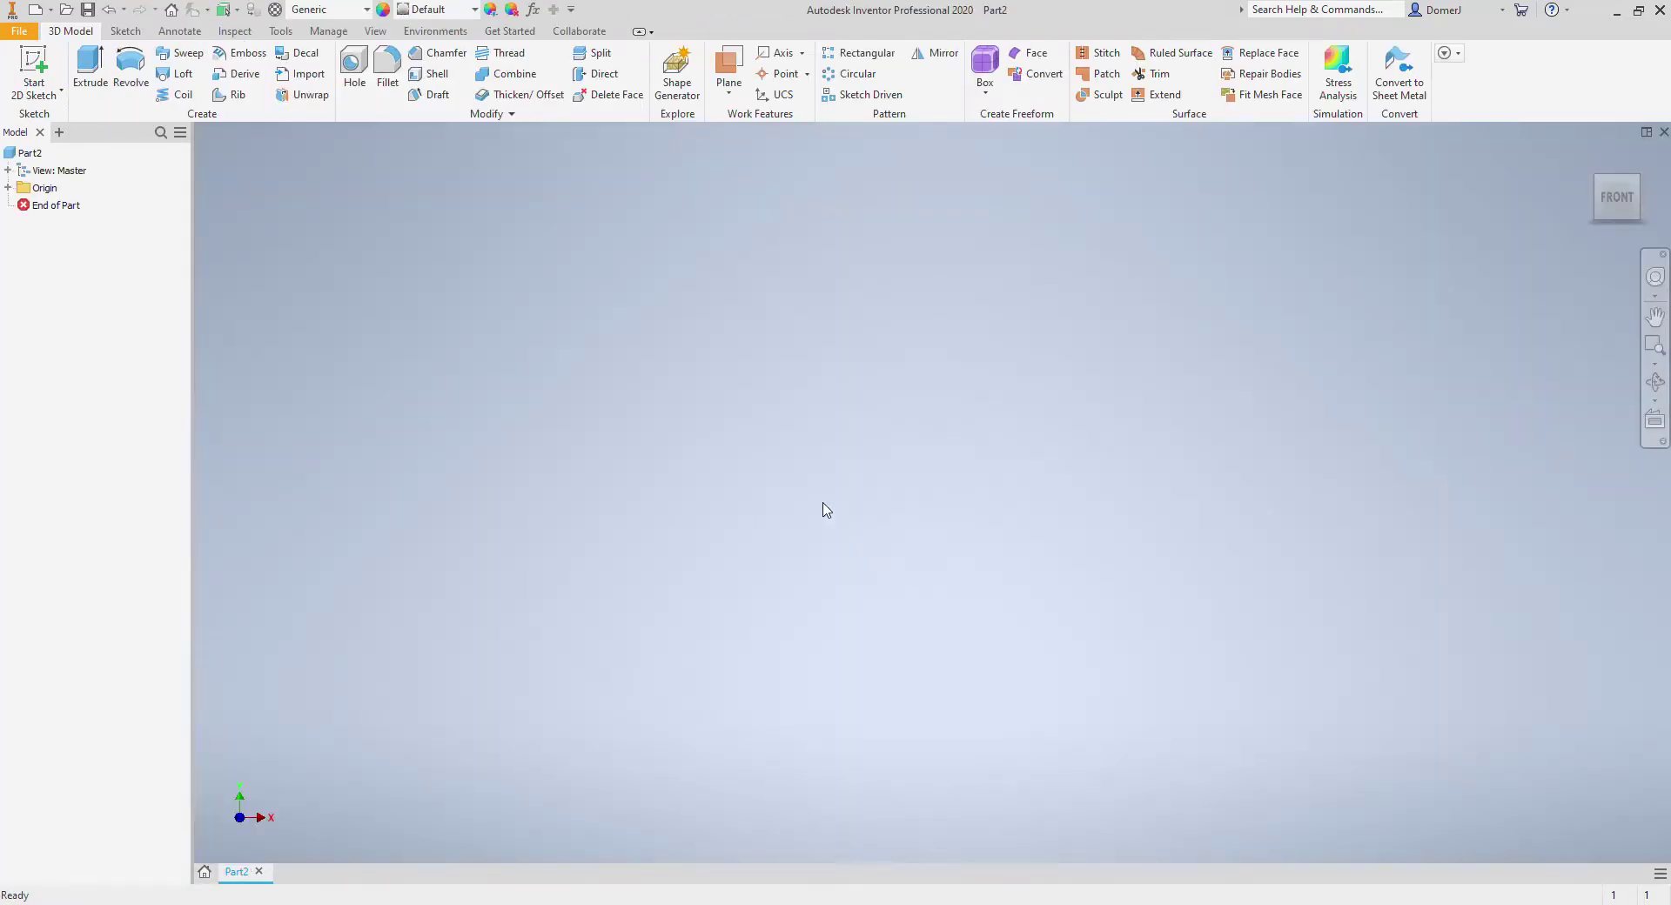
click(33, 69)
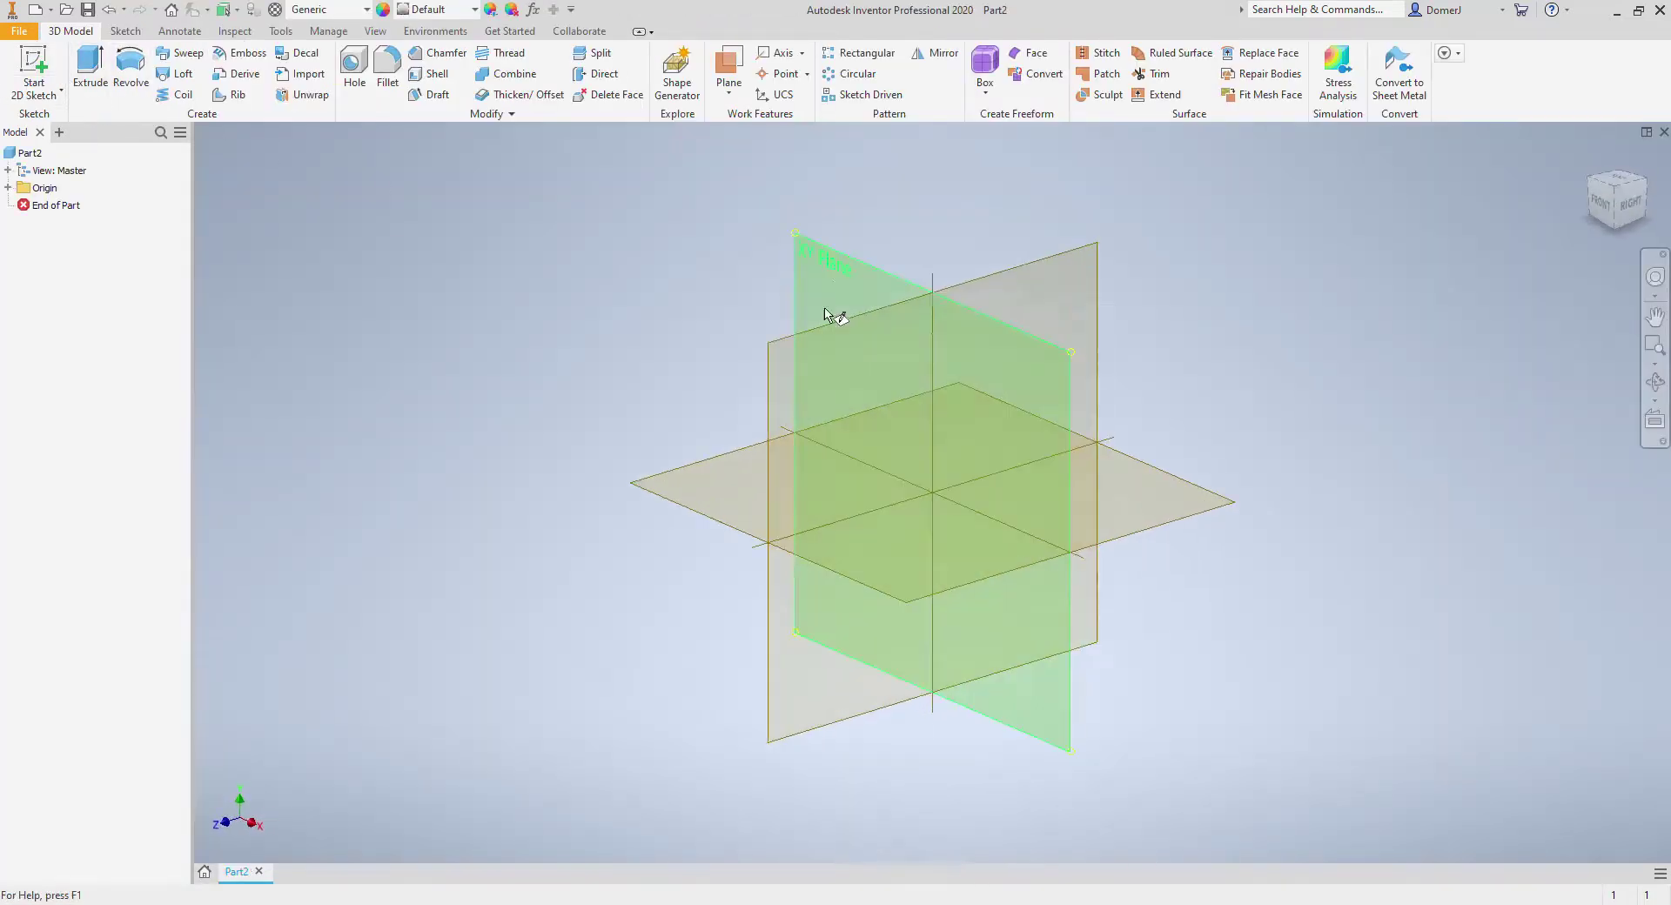
click(818, 261)
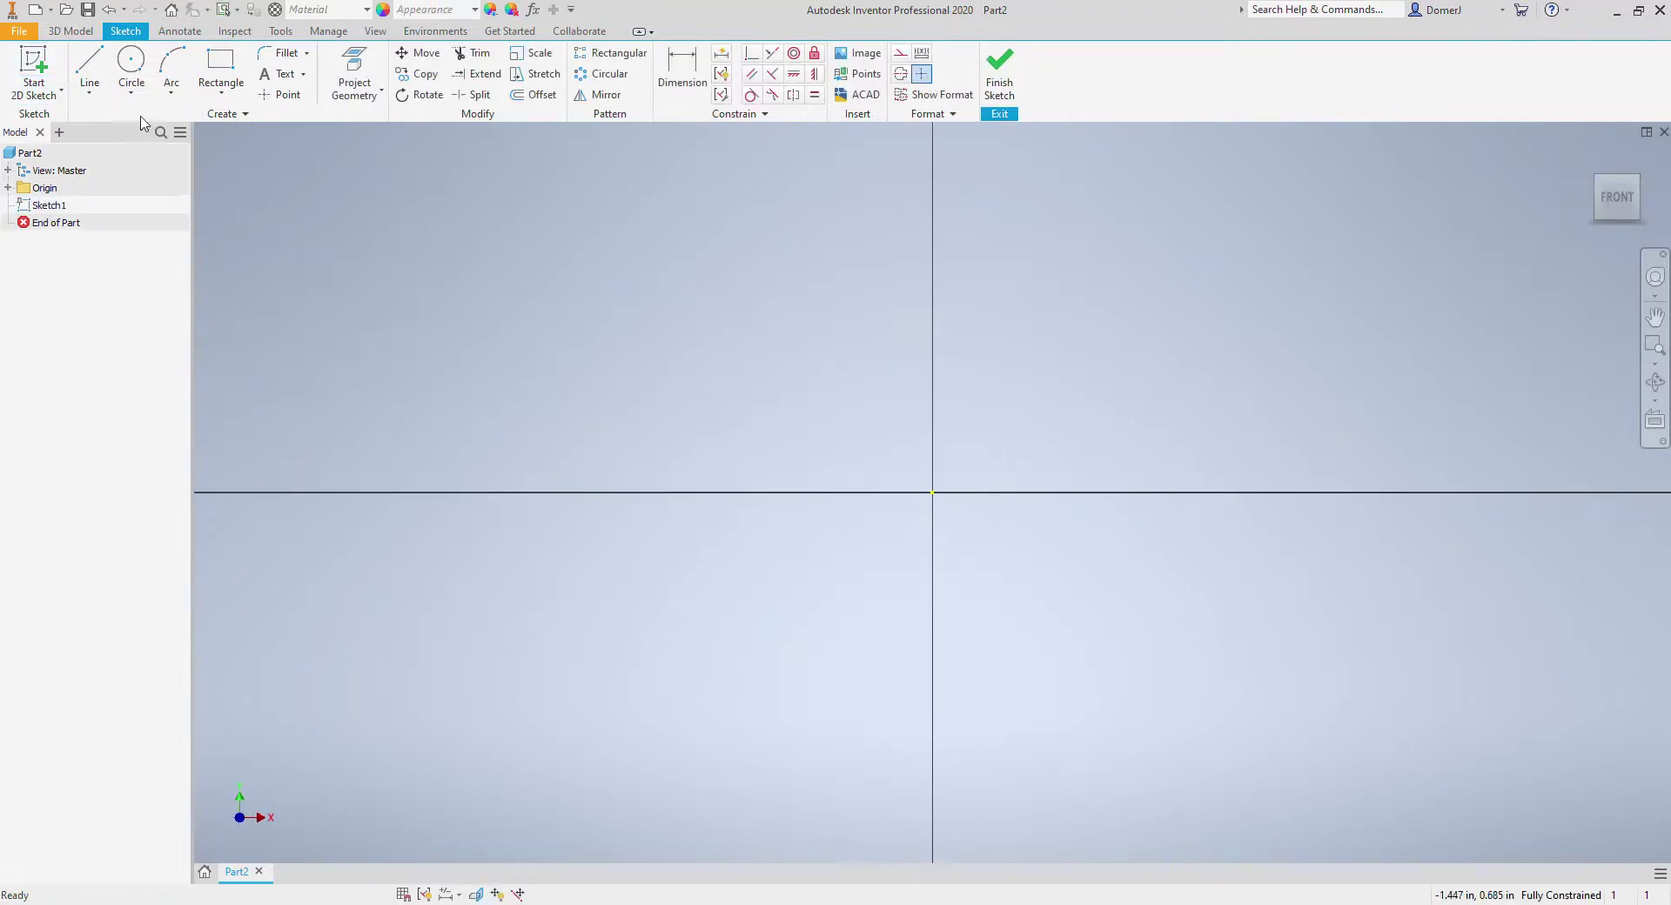
Step: Draw a 3 in vertical line from the origin, then a 2 in top line
click(96, 75)
middle_drag(761, 421, 467, 544)
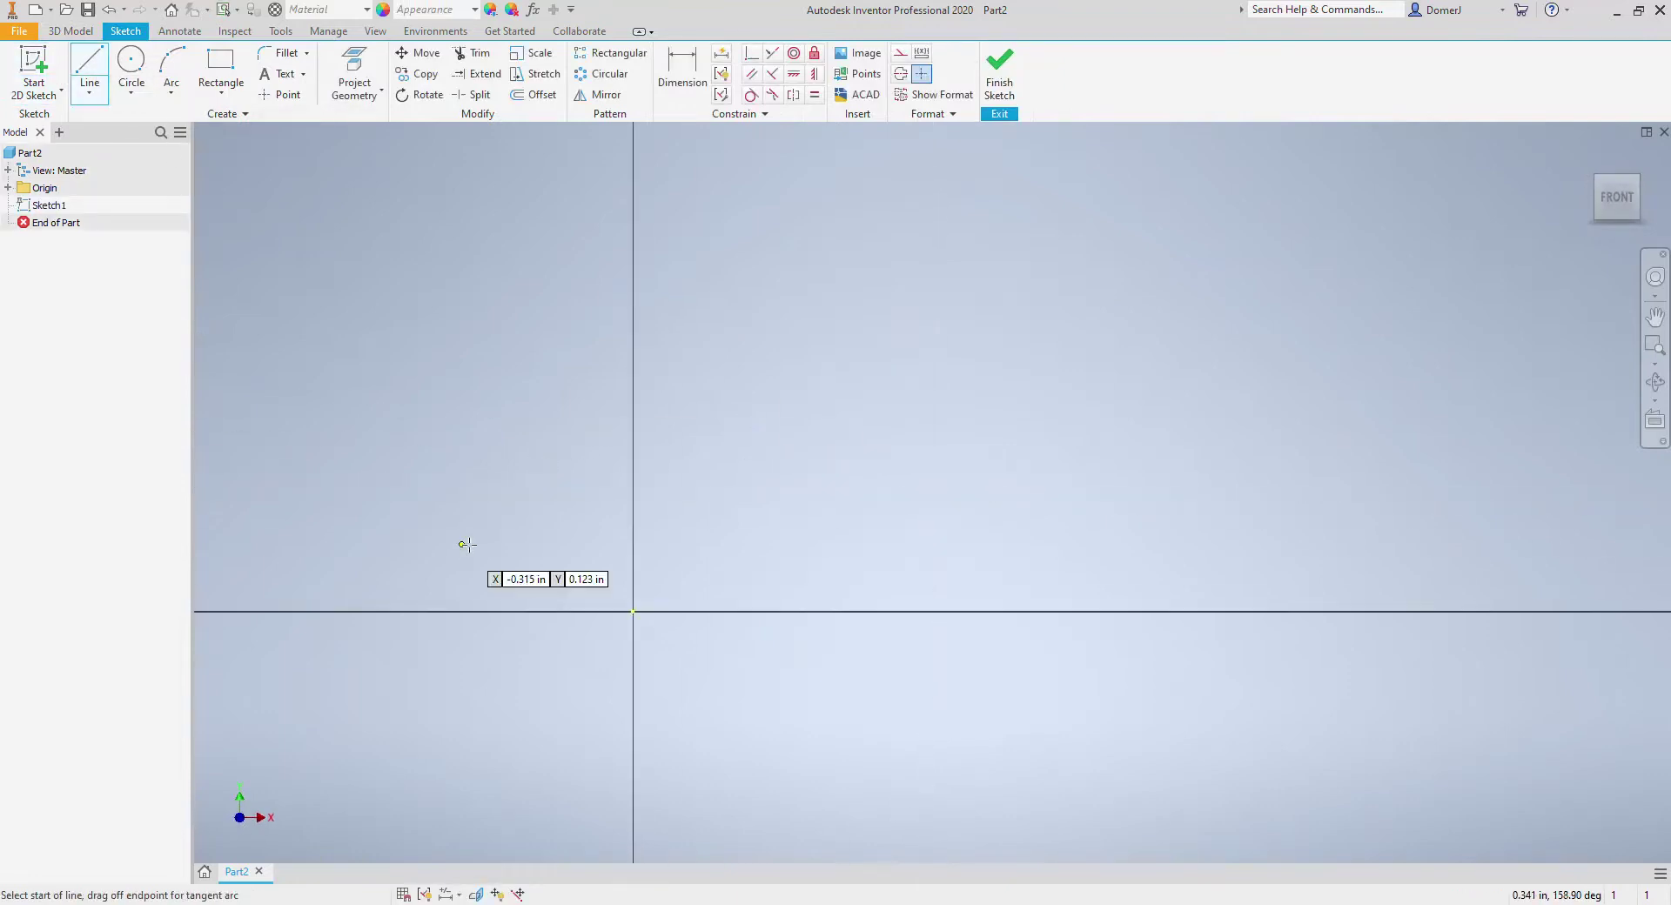
click(632, 612)
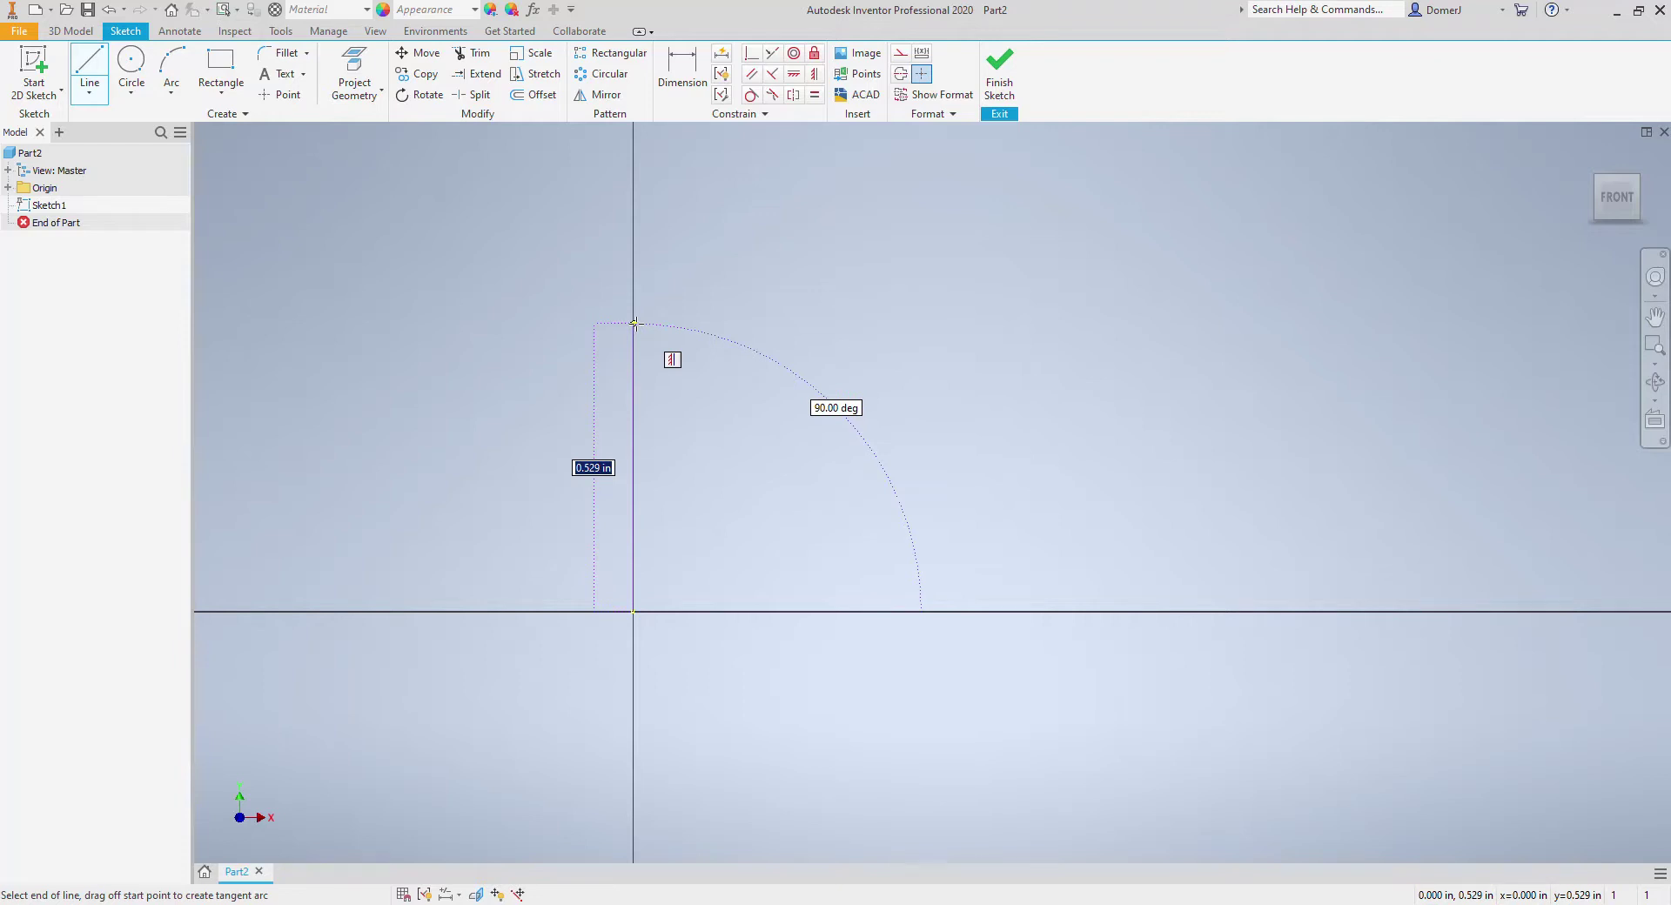
text(3)
key(Return)
scroll(783, 470, down, 4)
scroll(788, 487, down, 3)
middle_drag(884, 432, 709, 436)
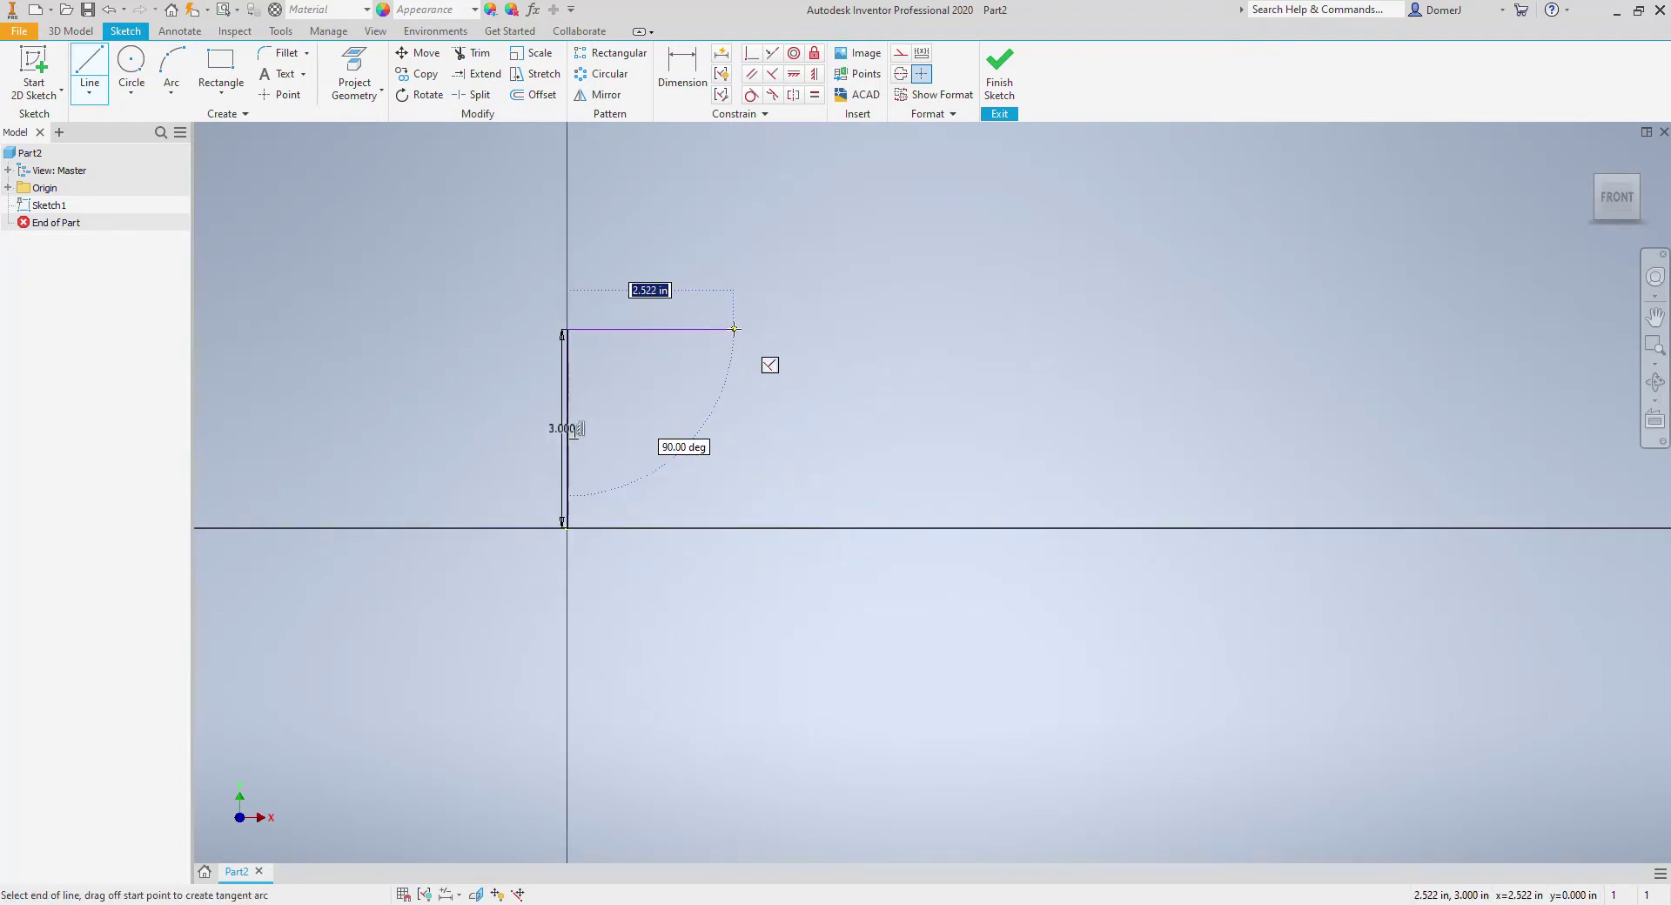
text(2)
key(Return)
key(Escape)
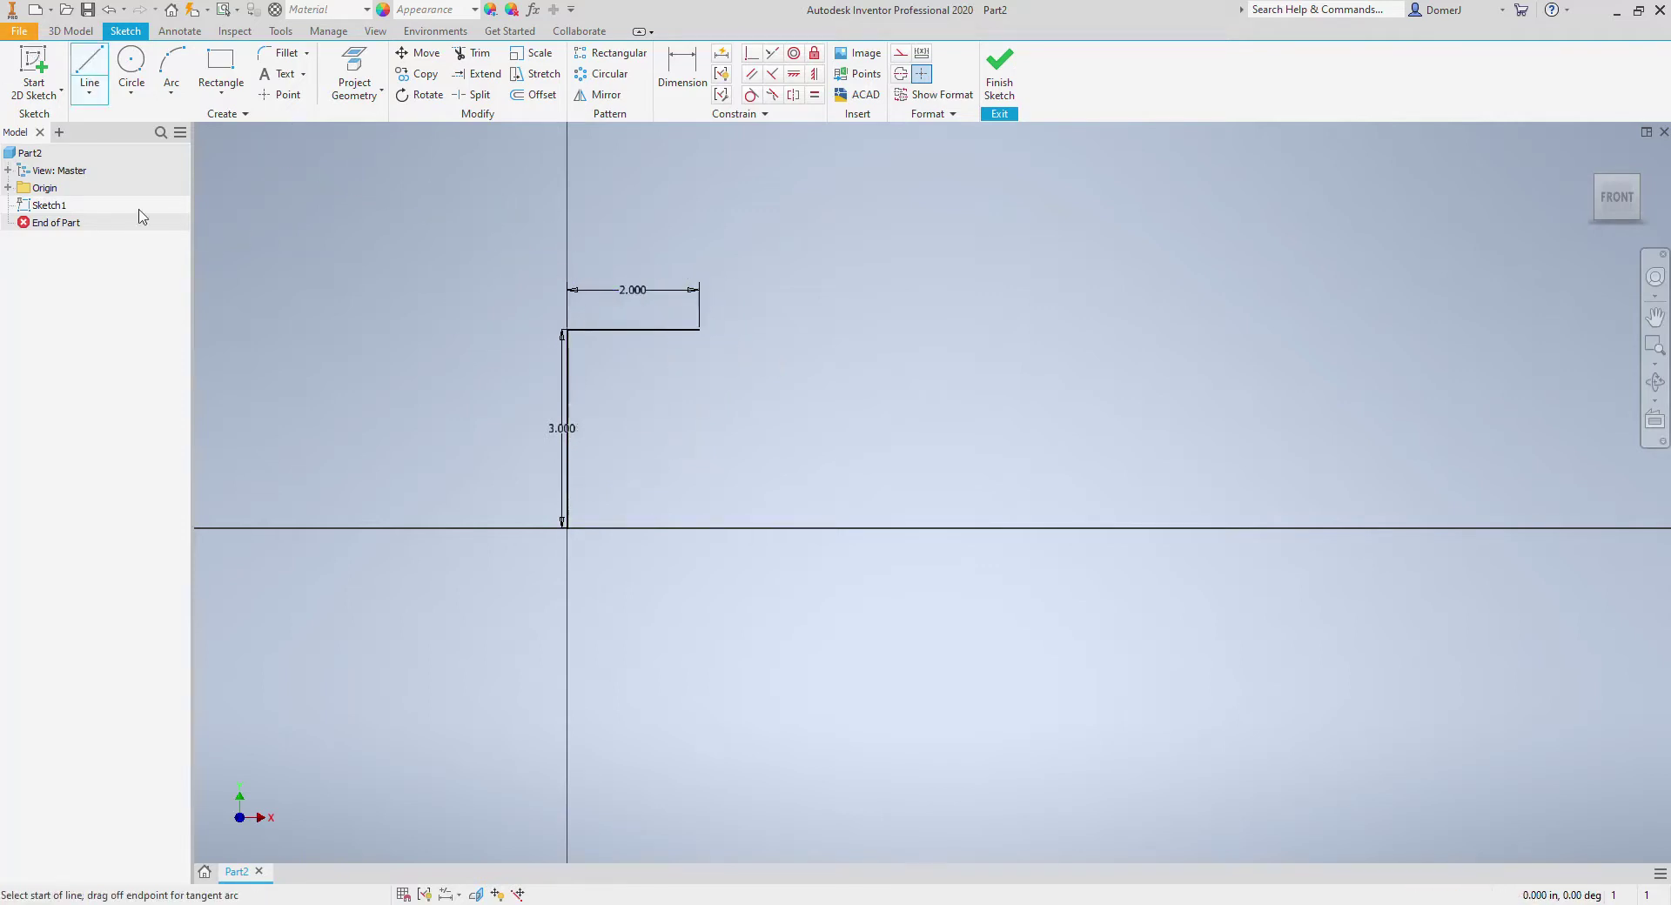
Step: Draw the 3 in bottom line and two slanted lines closing the outline at a pointed tip
click(566, 528)
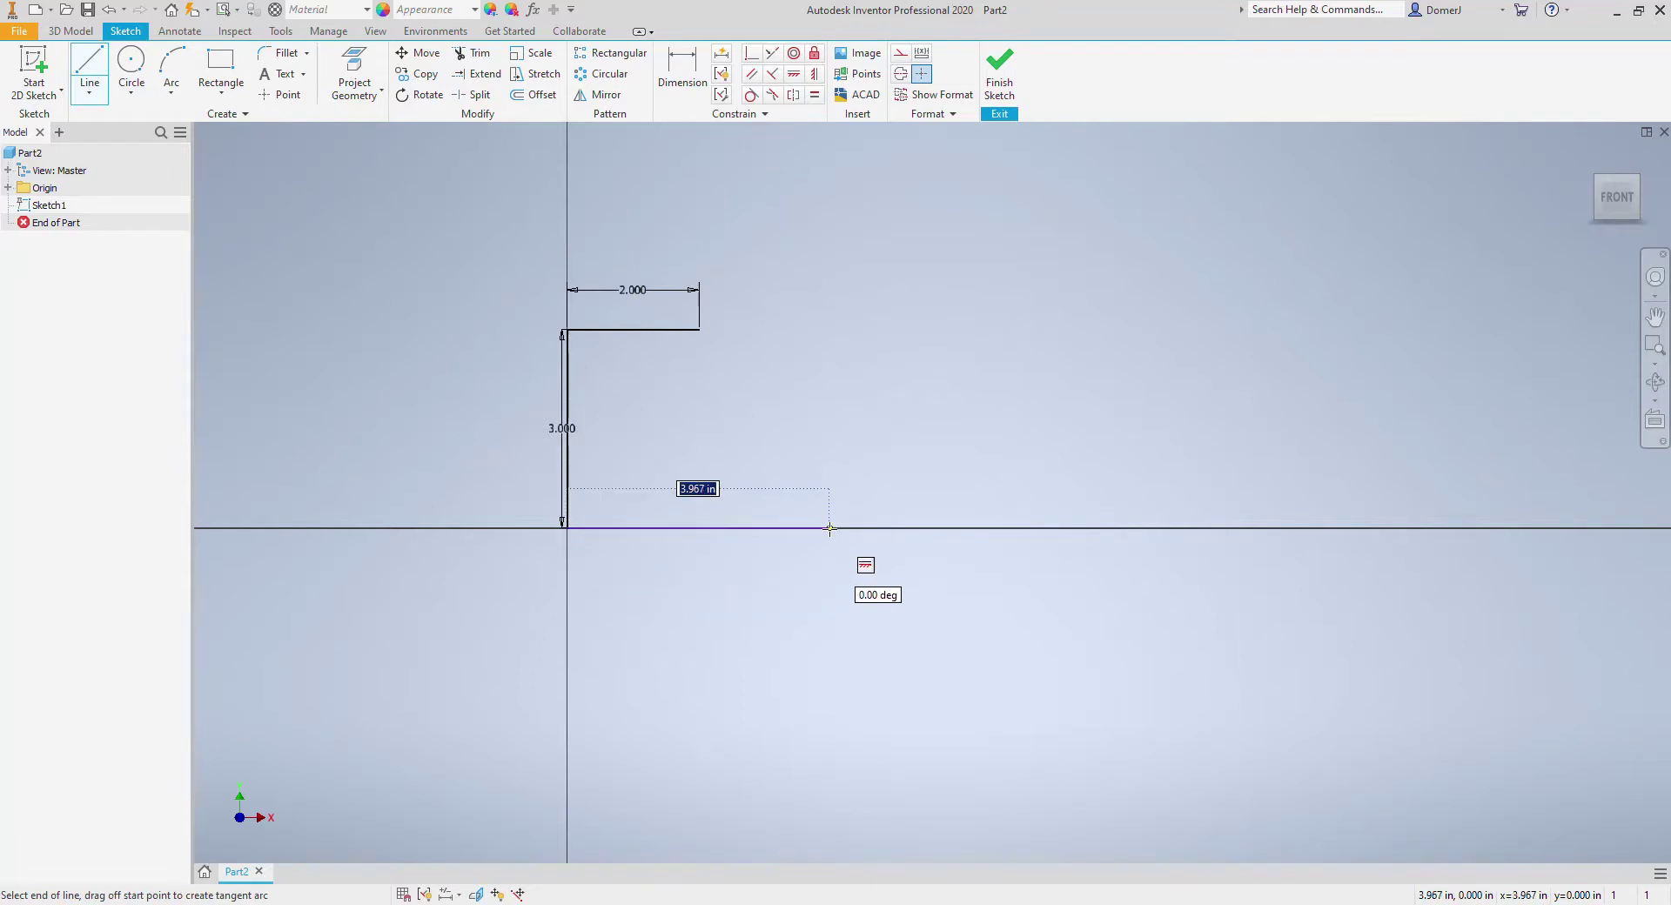
text(3)
key(Return)
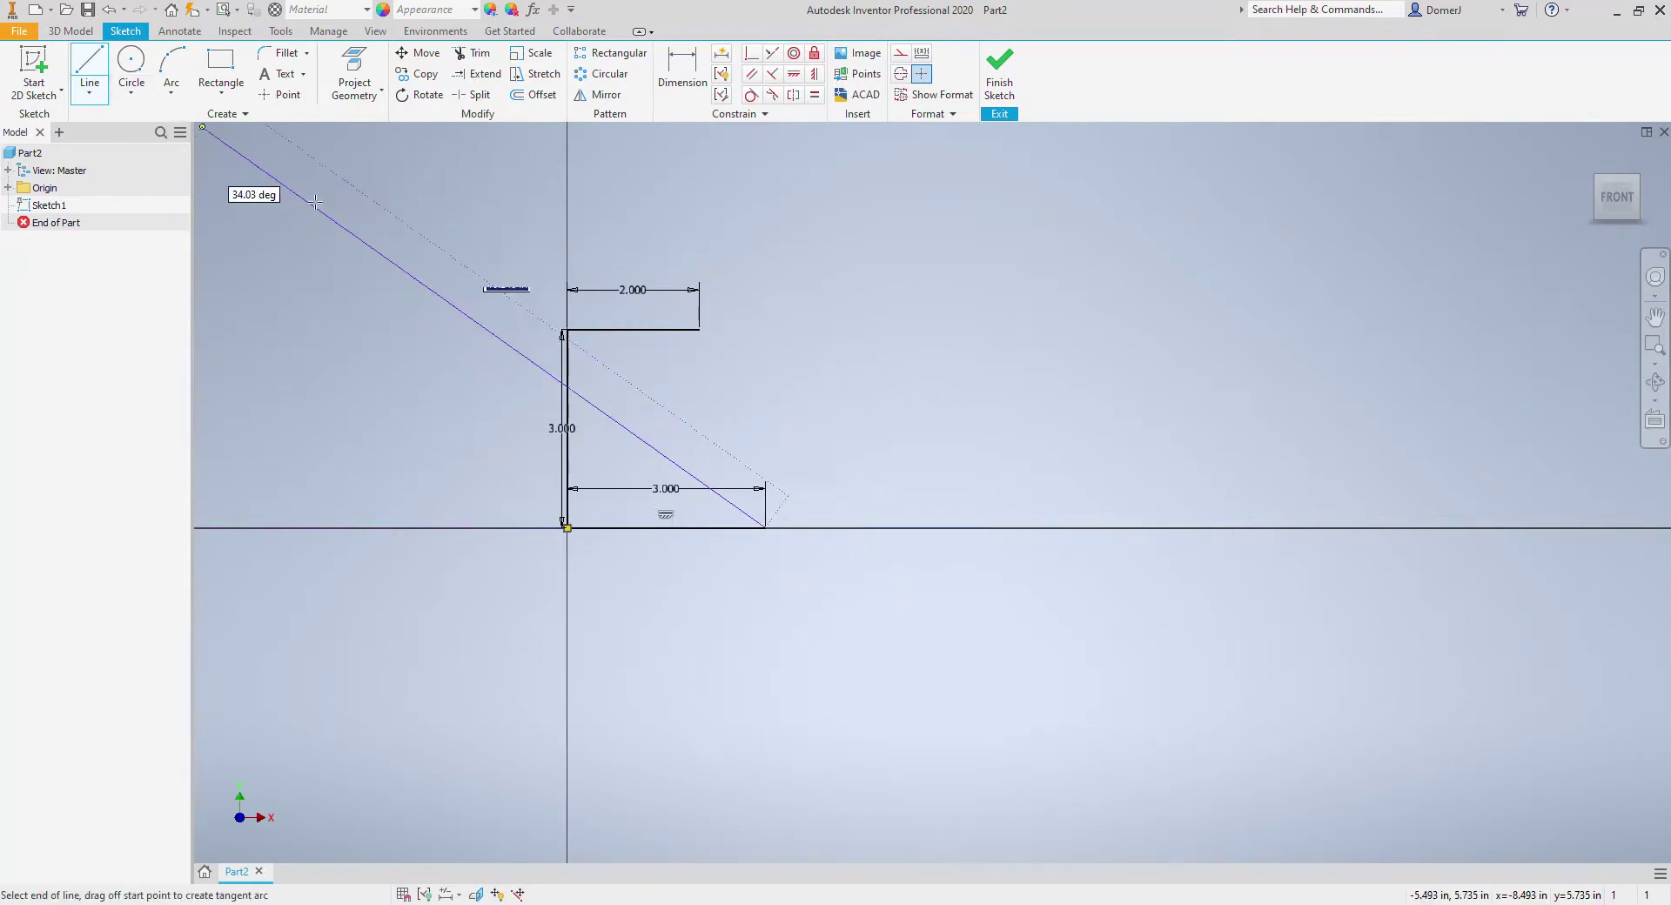
click(880, 430)
click(699, 329)
key(Escape)
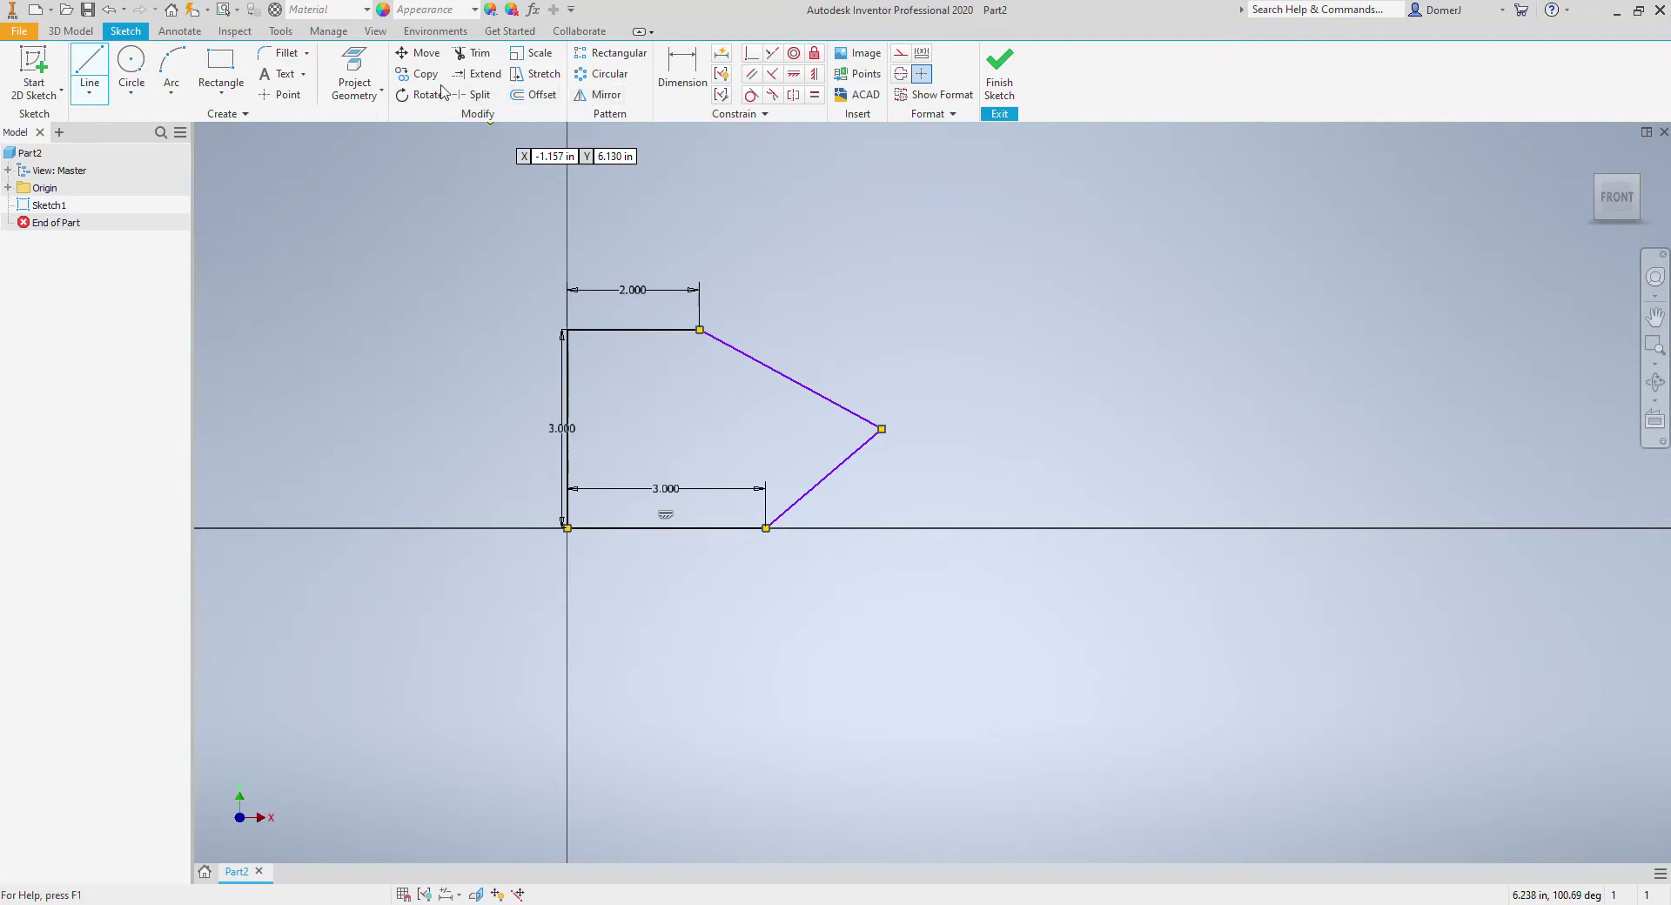
click(282, 53)
click(874, 429)
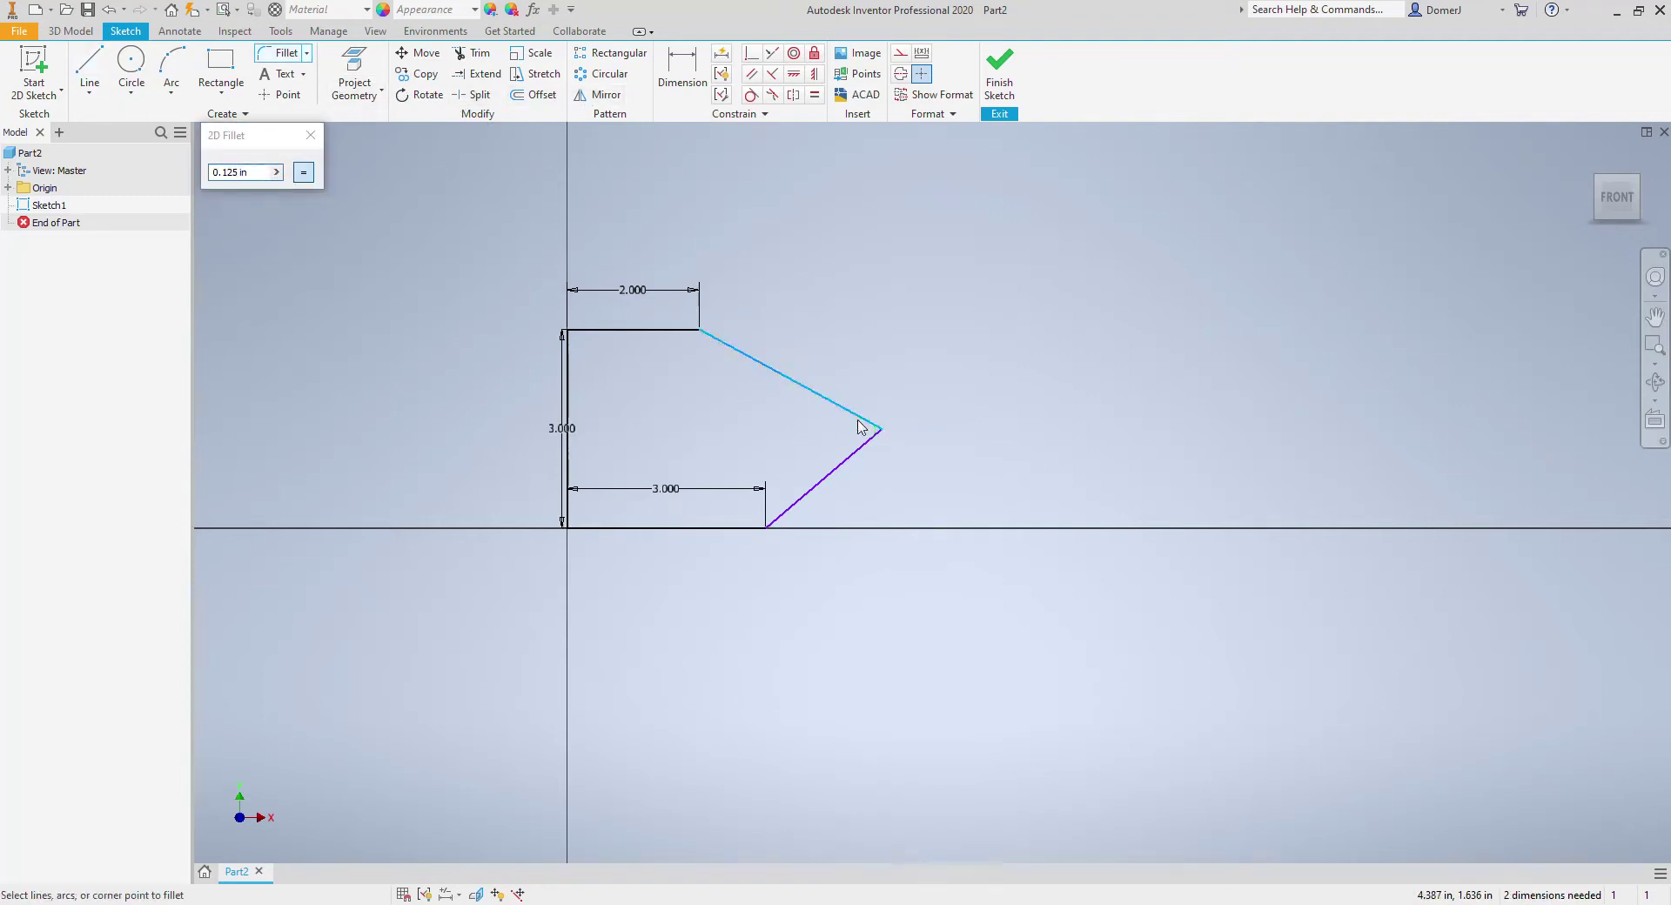
Step: Round the pointed tip between the two slanted lines with a 0.25 fillet
click(861, 451)
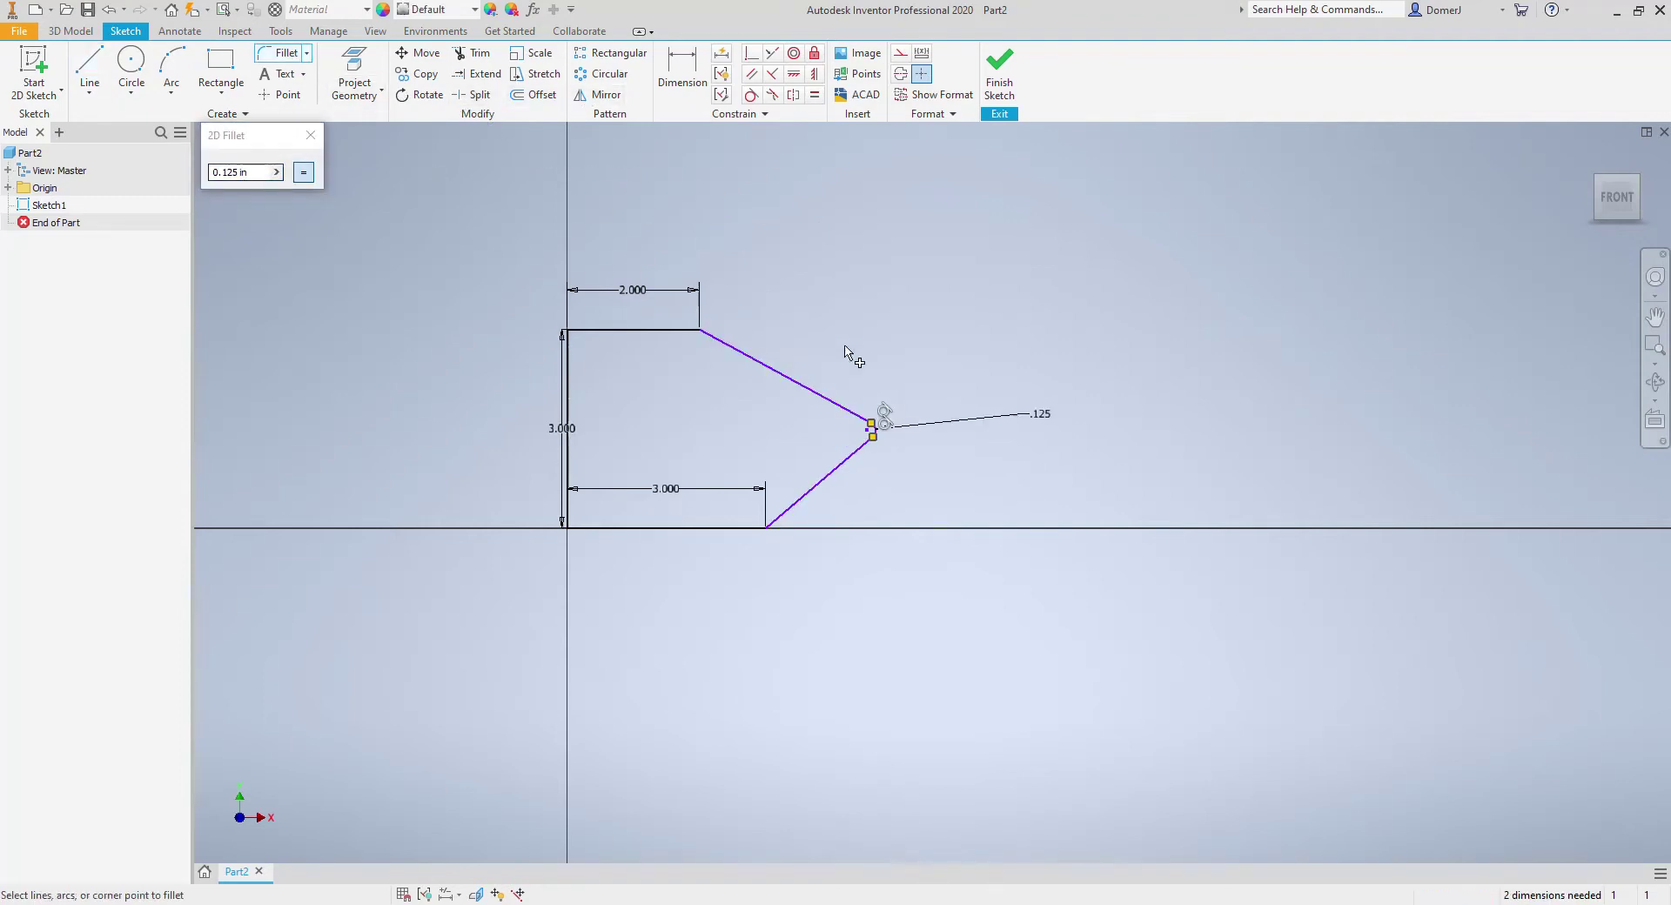
click(310, 135)
double_click(1045, 418)
text(.25)
key(Return)
Step: Dimension the fillet centre 4.000 from the left line and 1.375 above the bottom line
click(682, 70)
click(569, 383)
click(862, 424)
click(650, 246)
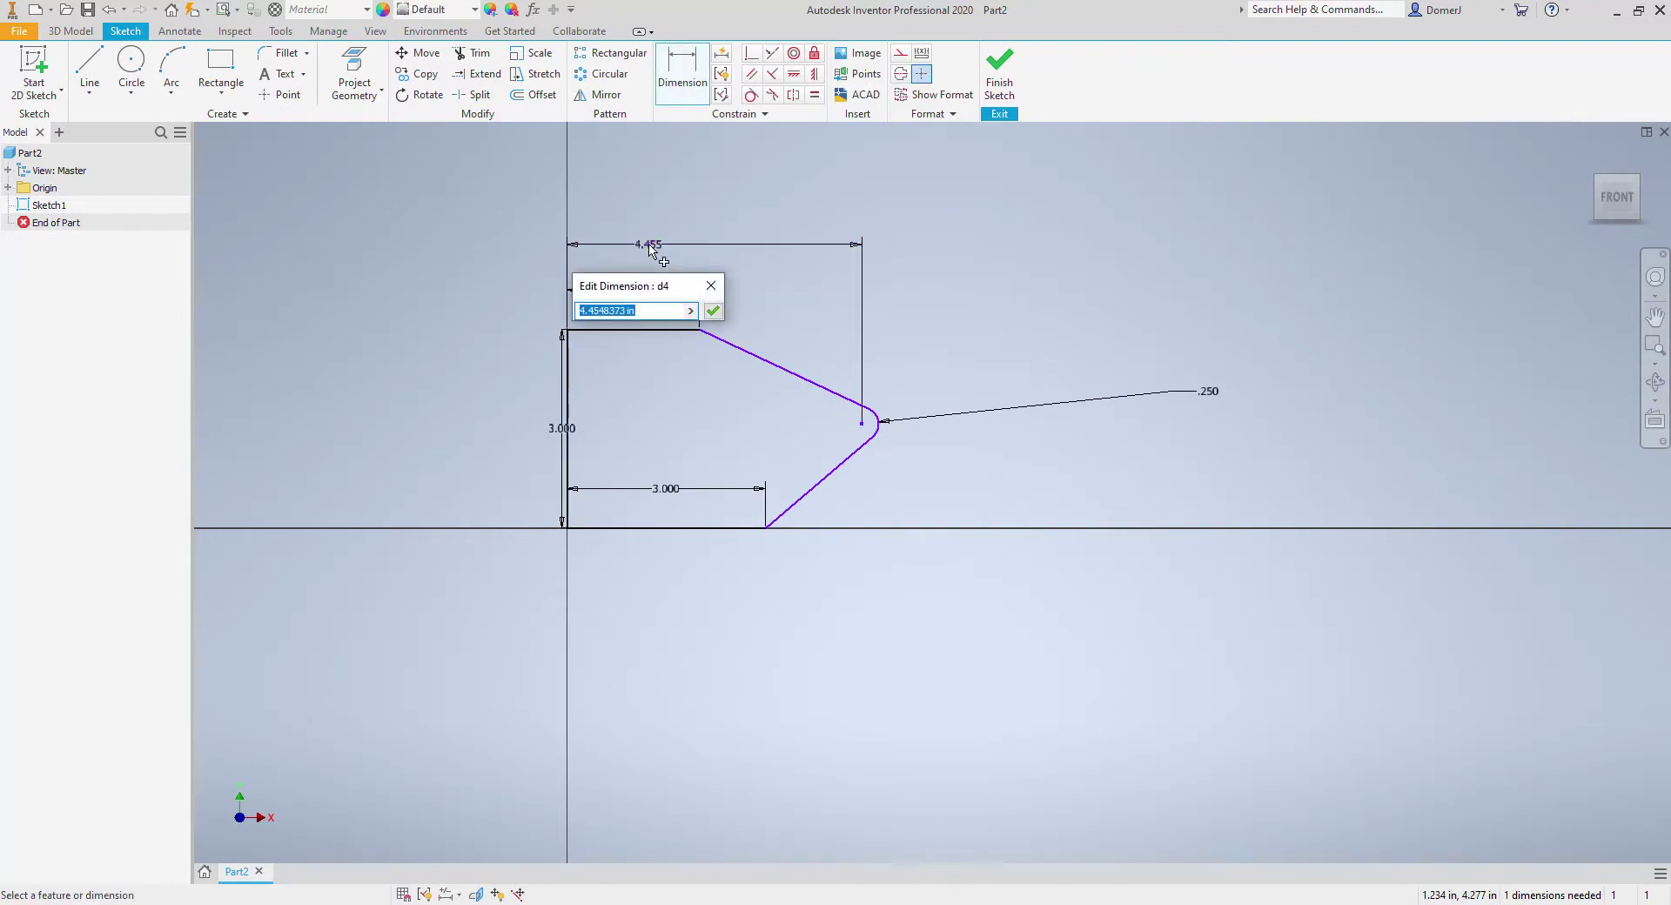
text(4)
key(Return)
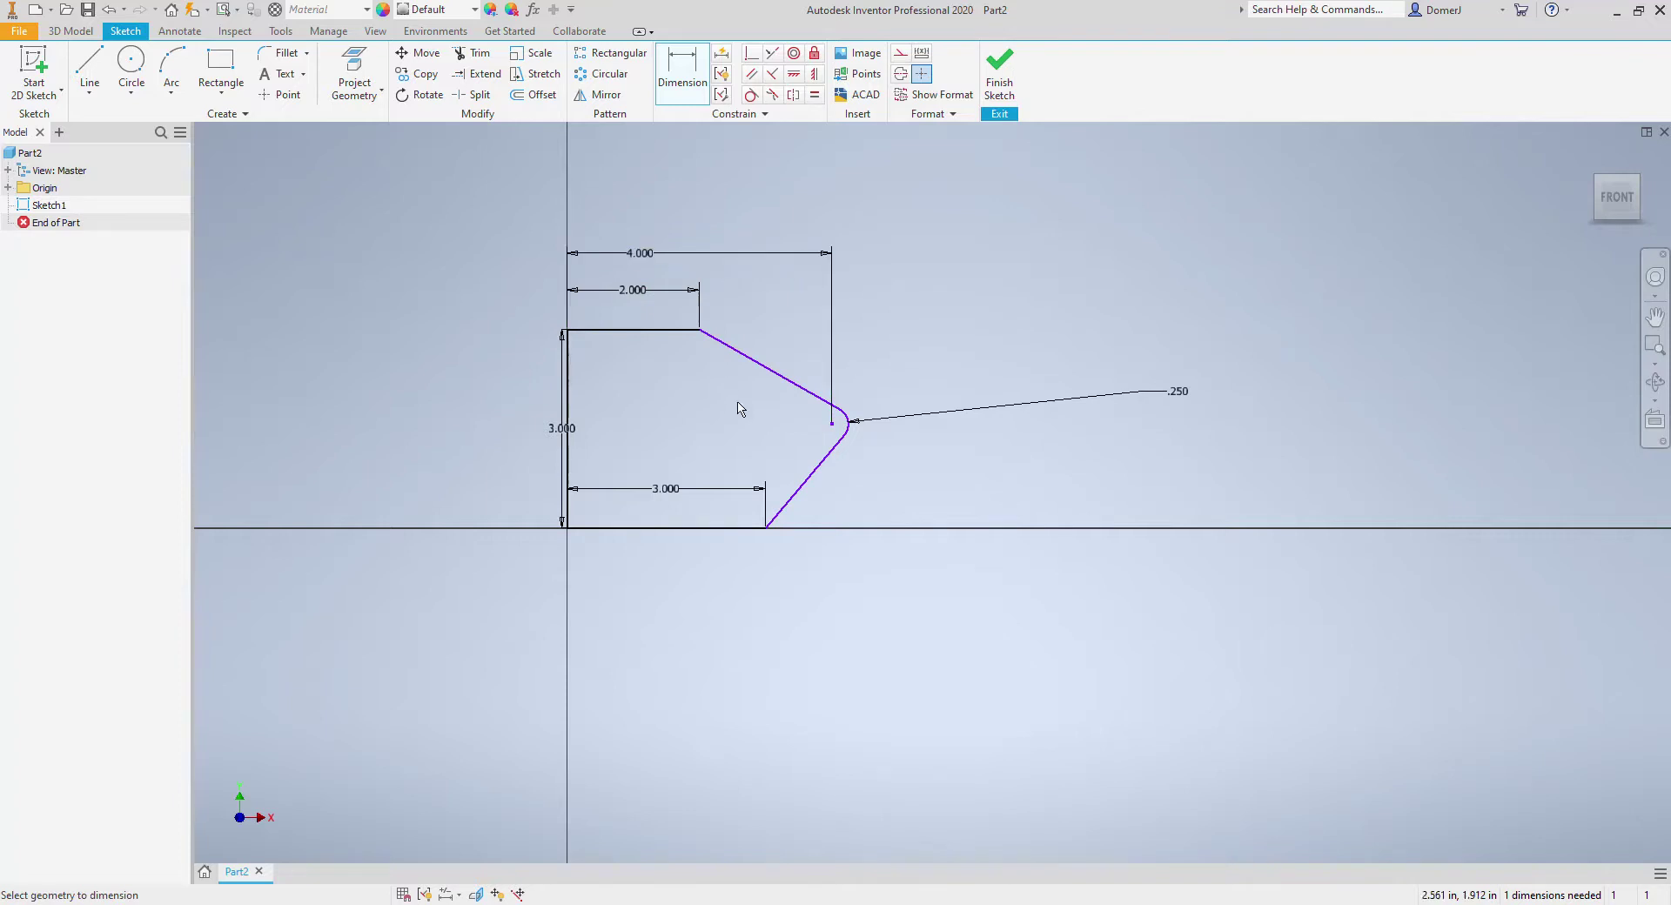
click(701, 528)
click(832, 423)
click(917, 484)
text(1.375)
key(Return)
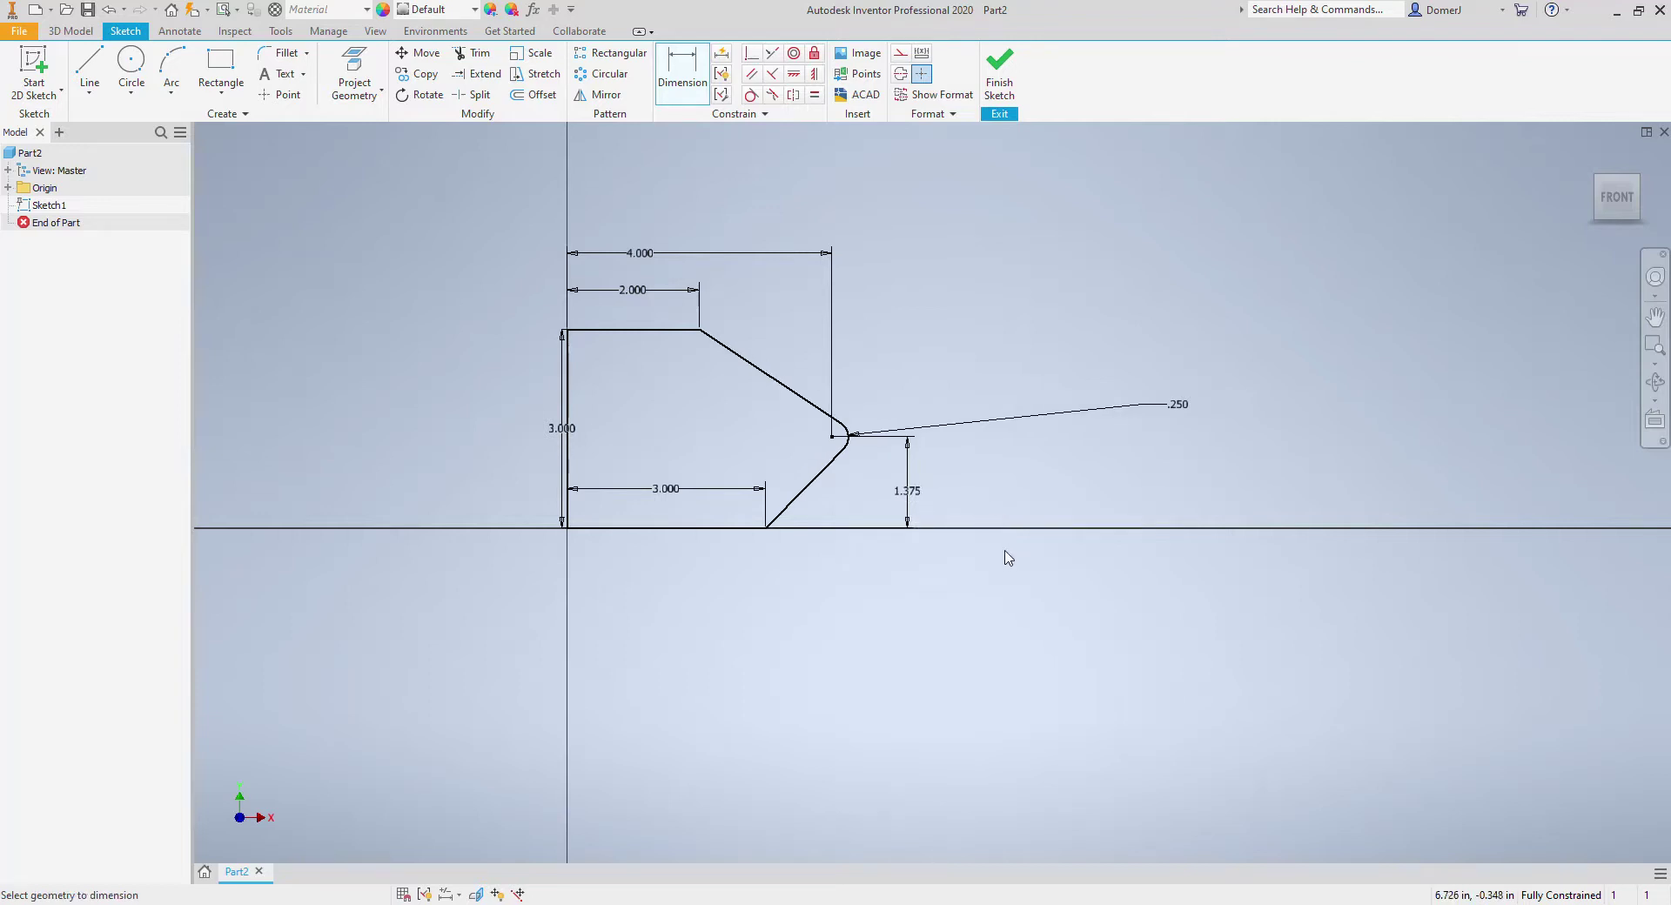
click(1007, 84)
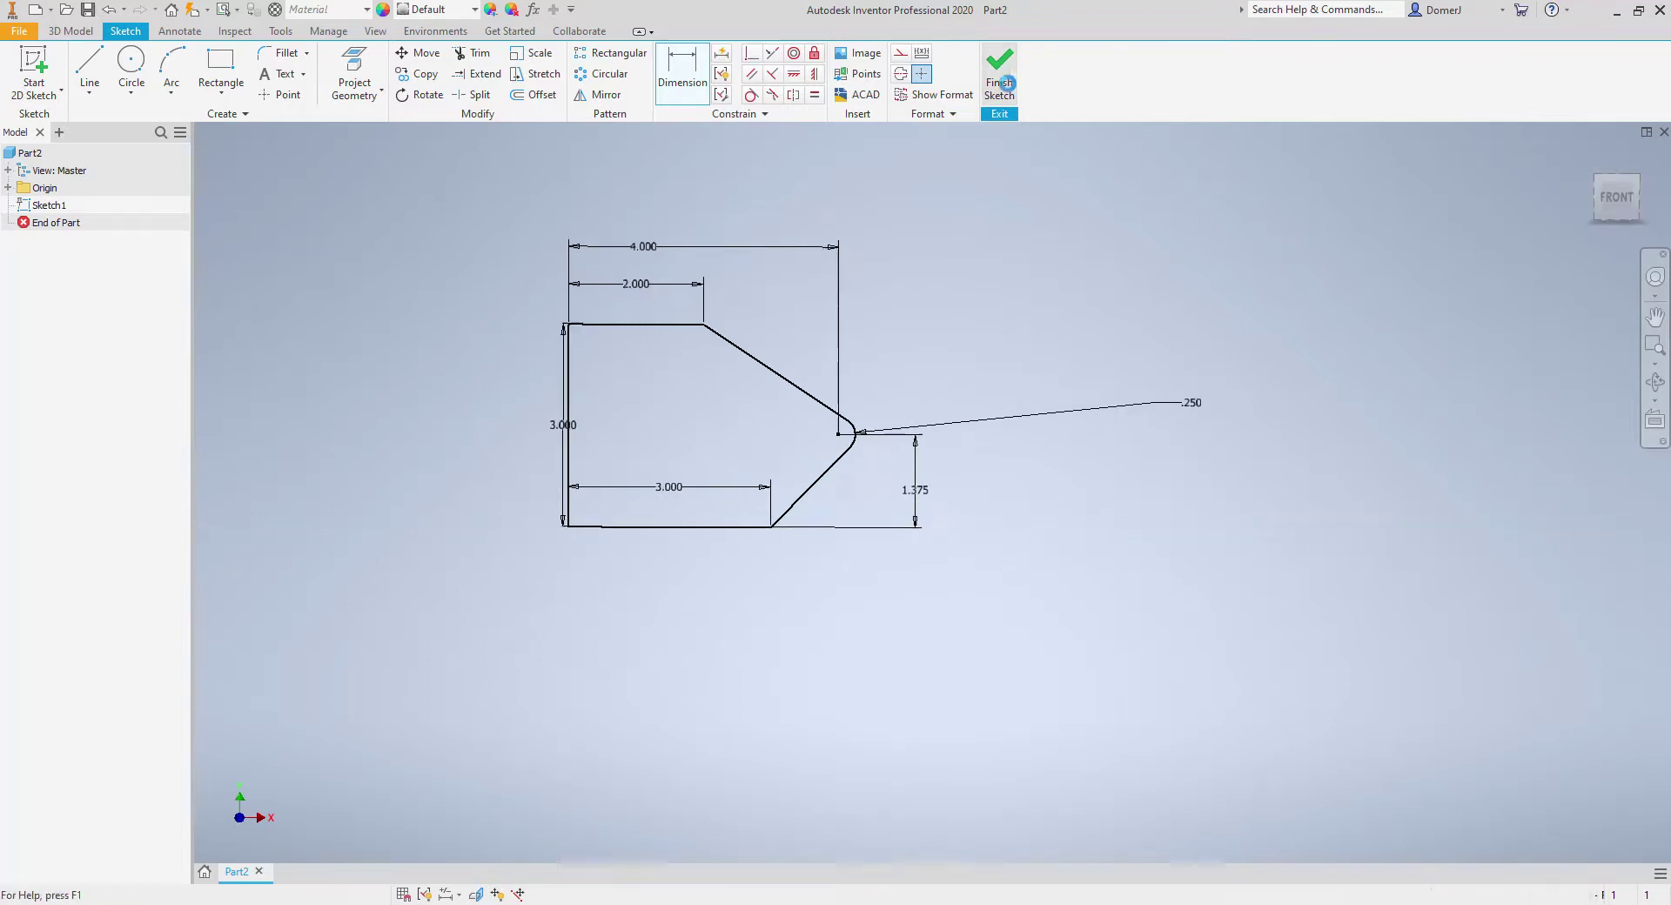
Step: Extrude the outline 0.25 in into a plate and begin a sketch on its front face
click(90, 65)
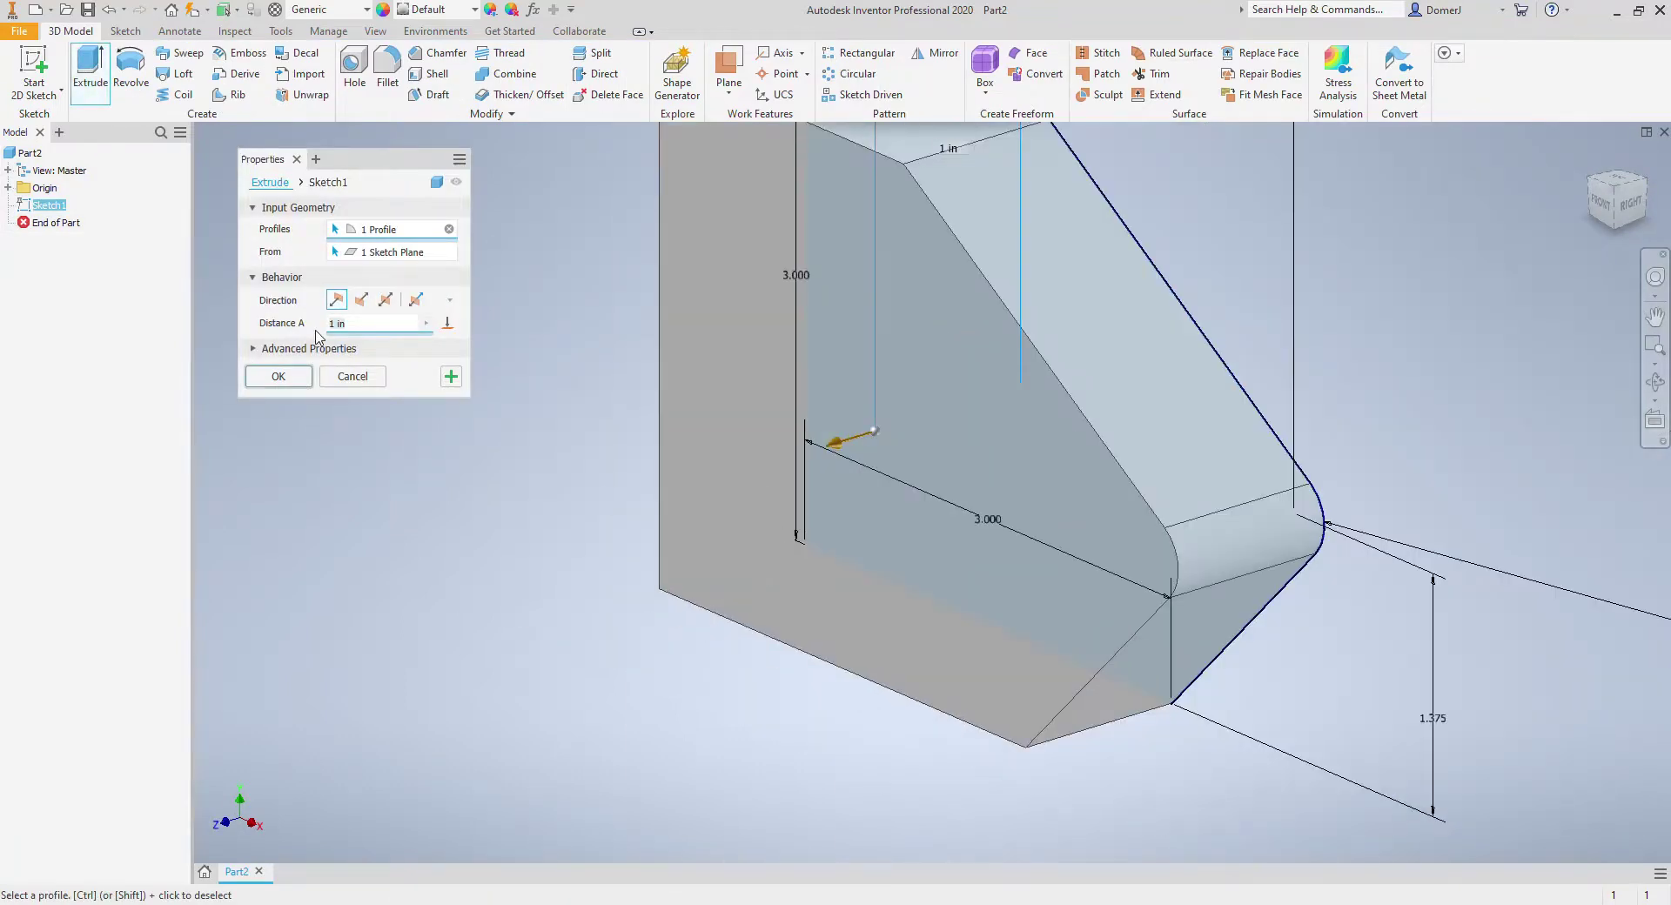
text(.25)
click(308, 380)
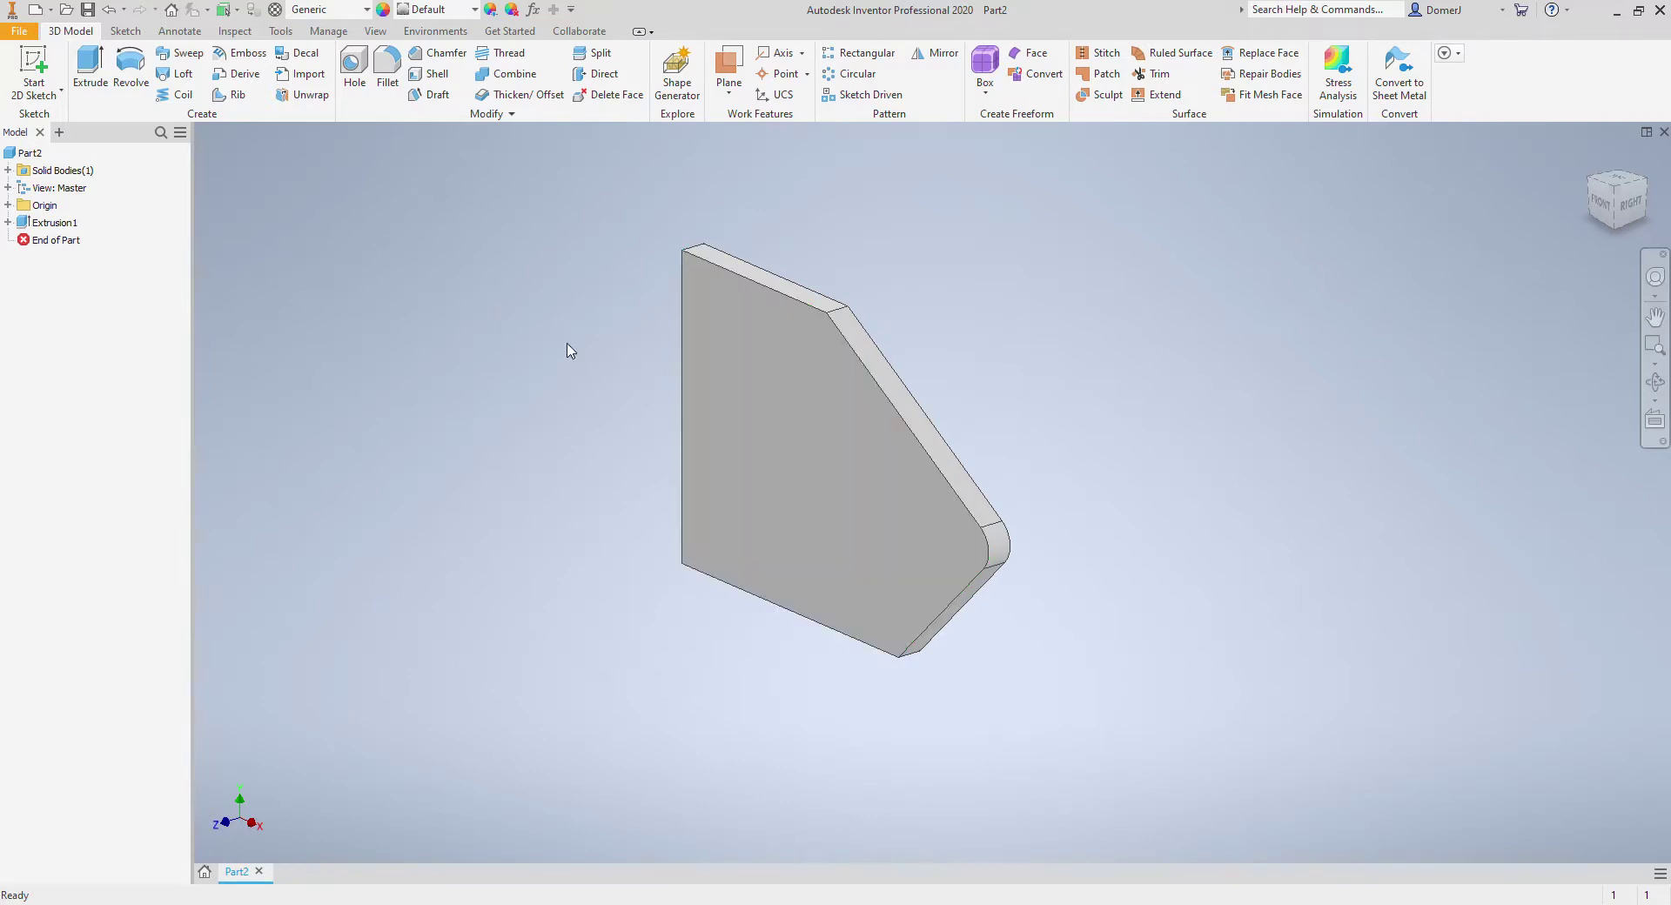
click(34, 70)
click(783, 474)
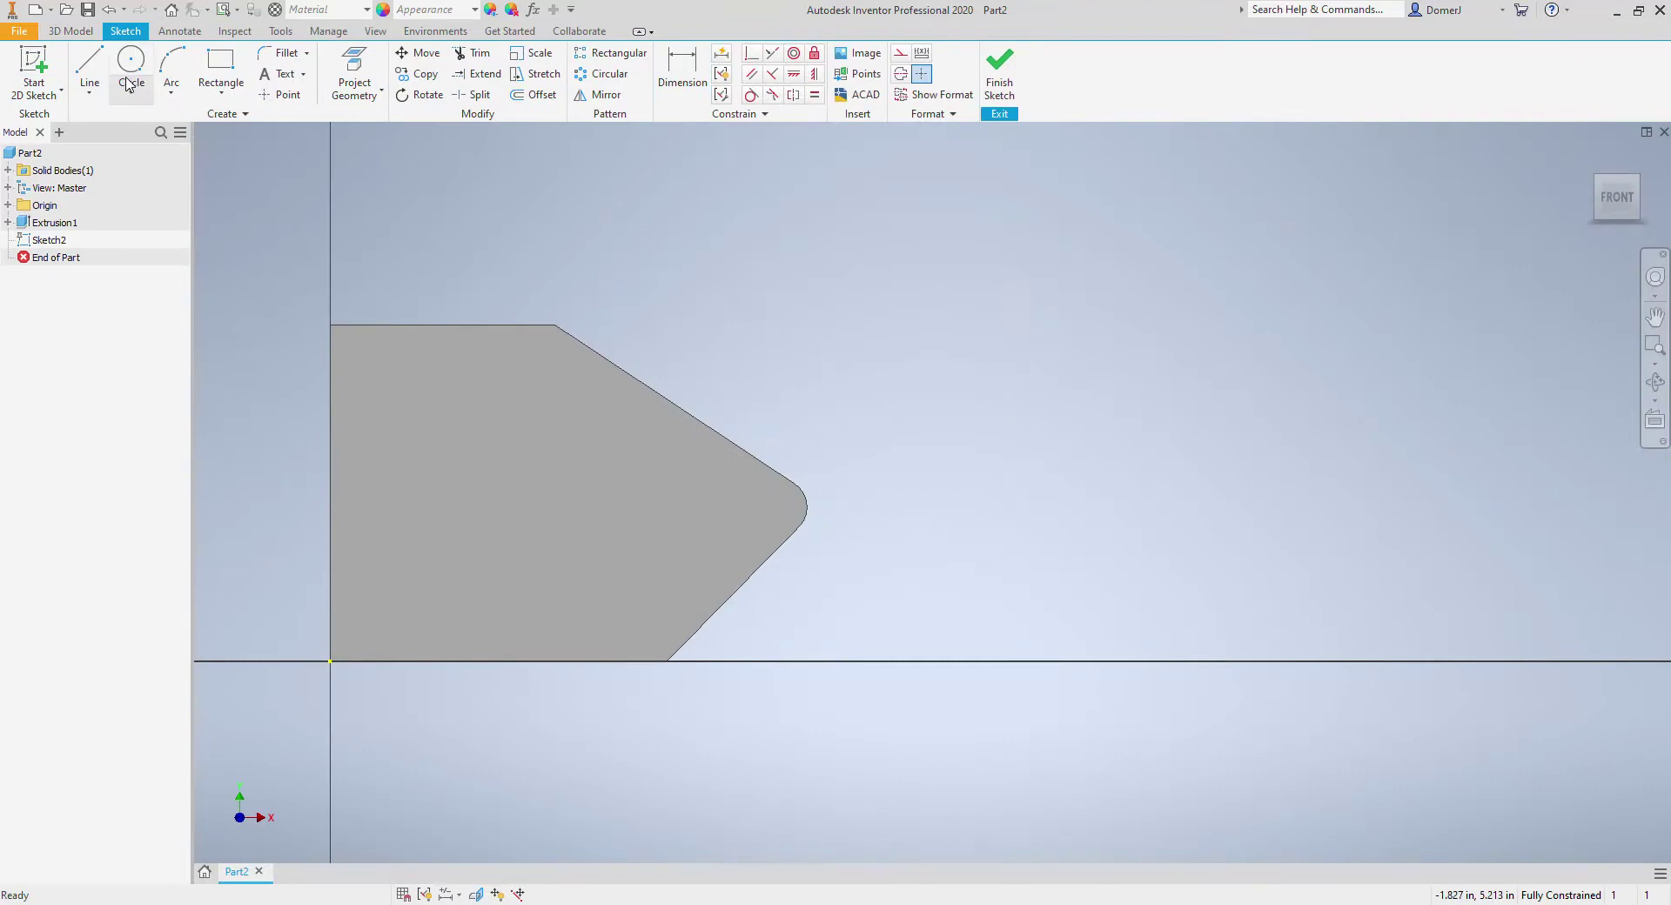
Step: Draw a 2 in diameter circle on the plate's front face
click(127, 85)
click(474, 479)
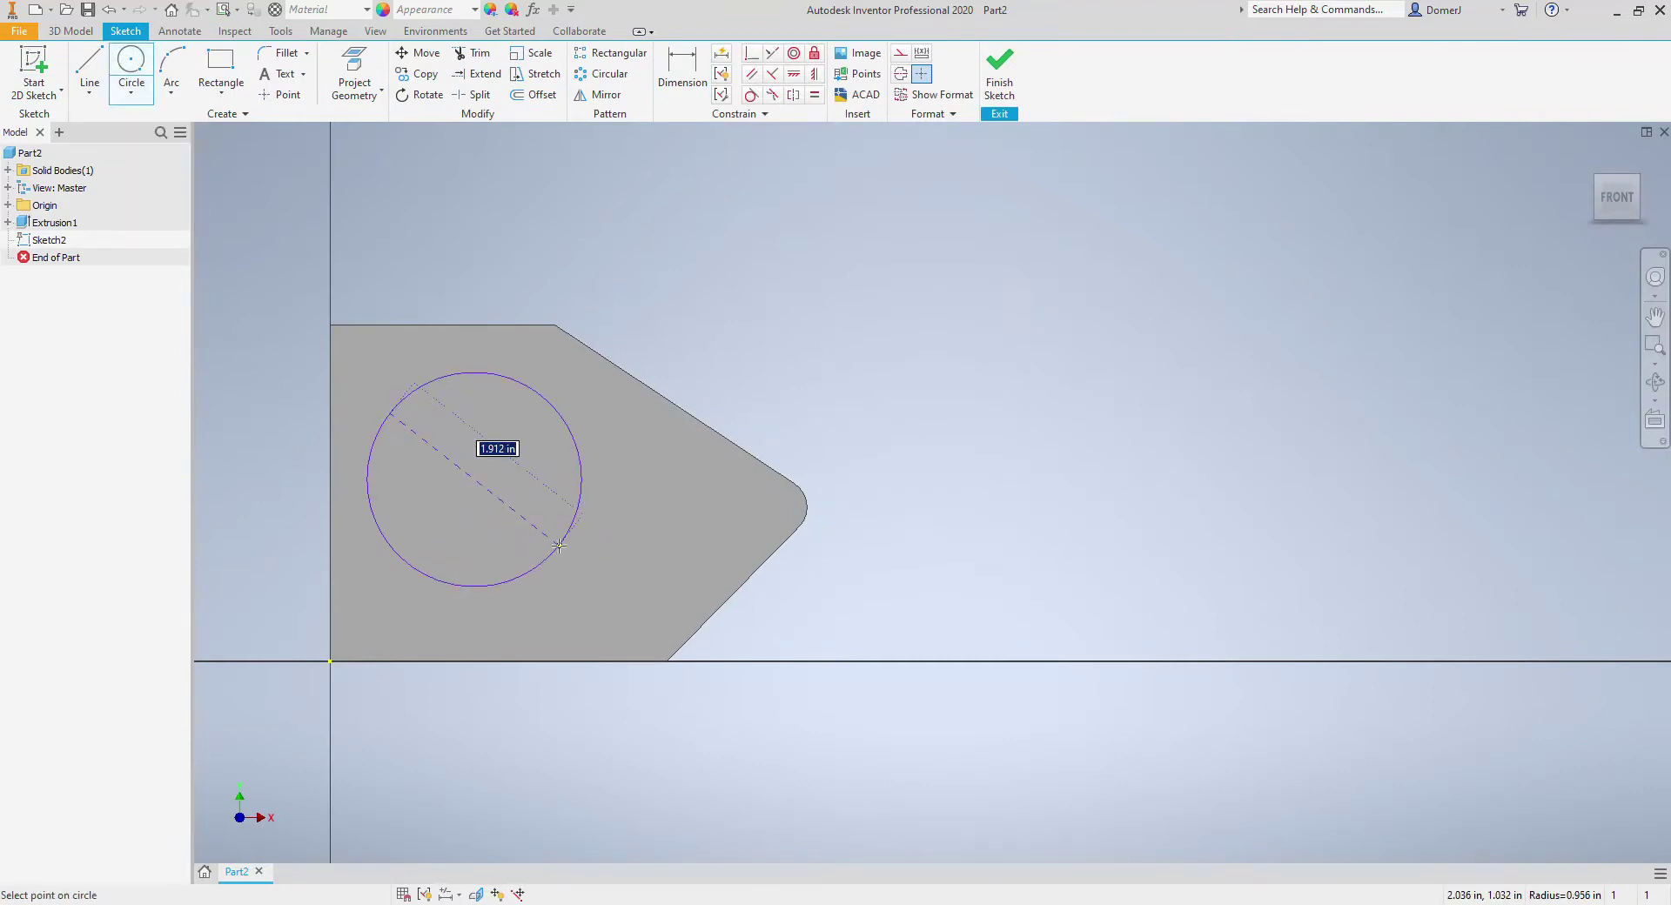
text(2)
key(Return)
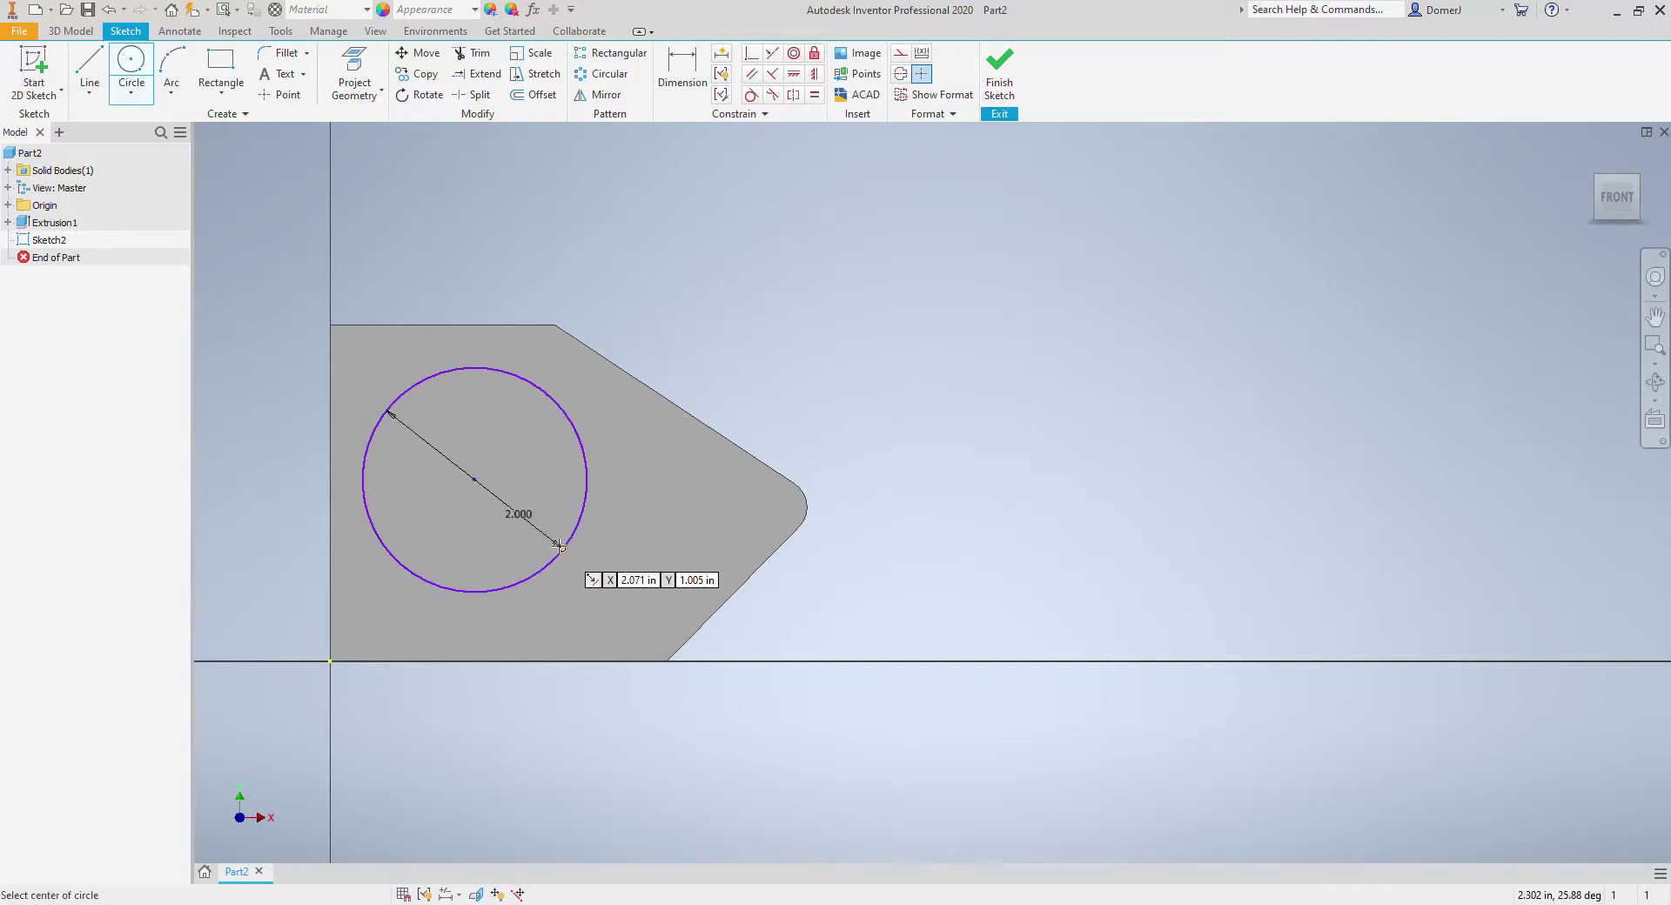
Step: Position the circle centre 1.5 from the plate's left edge and 1.5 from its top edge
click(684, 65)
click(474, 479)
click(331, 447)
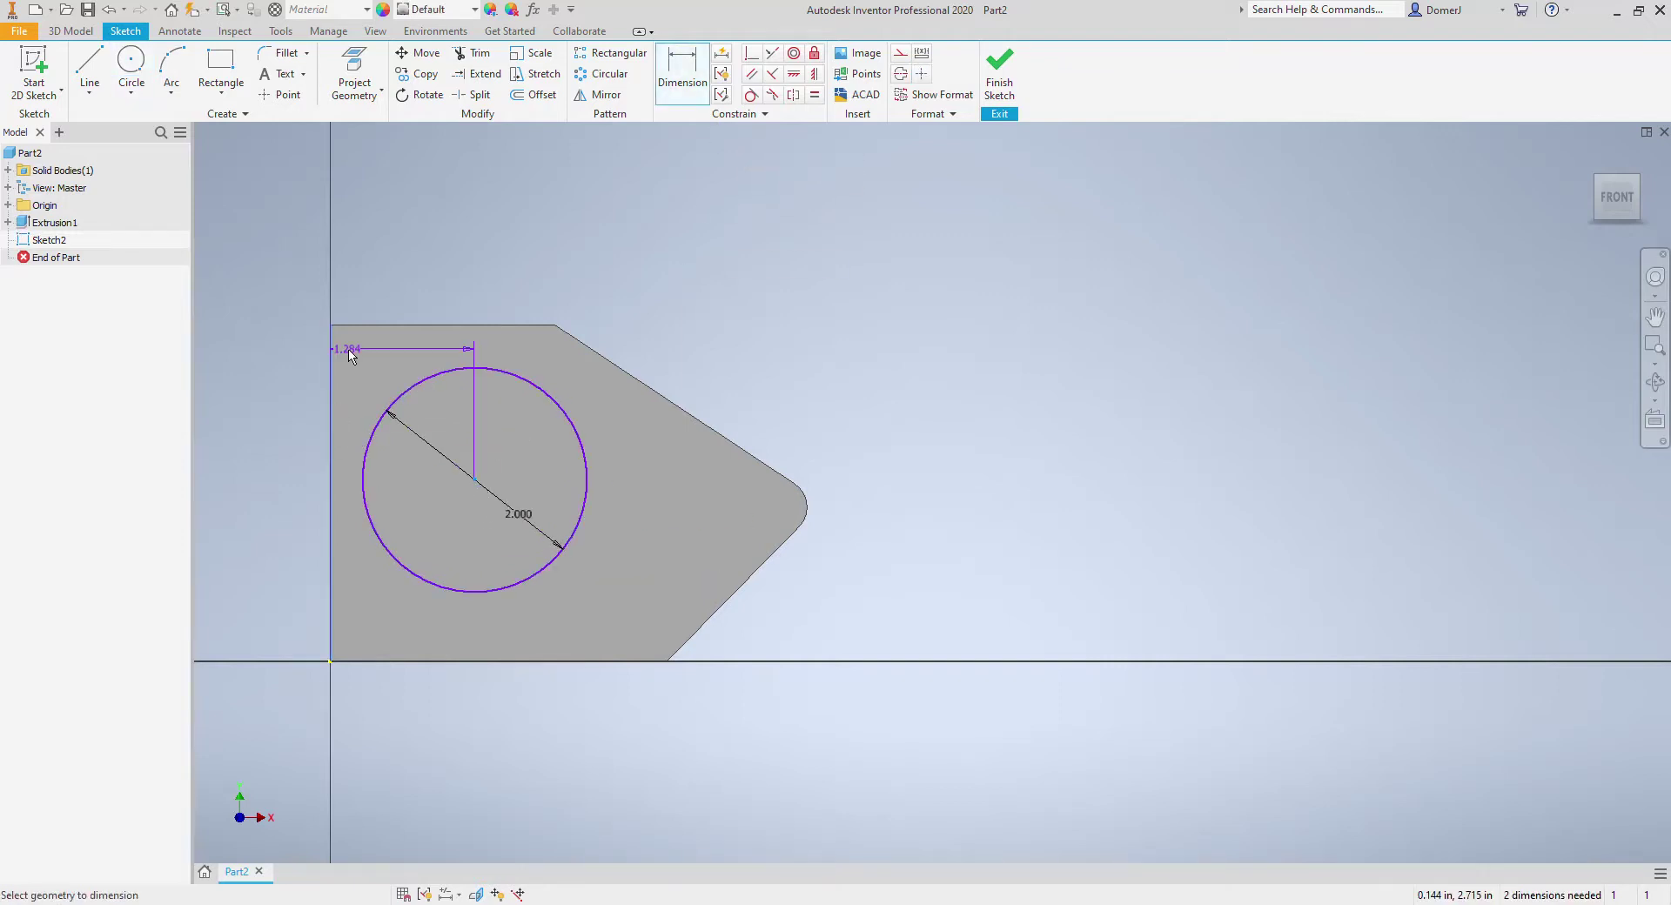
click(376, 275)
text(1.5)
key(Return)
click(462, 382)
click(443, 326)
click(299, 366)
text(1.5)
key(Return)
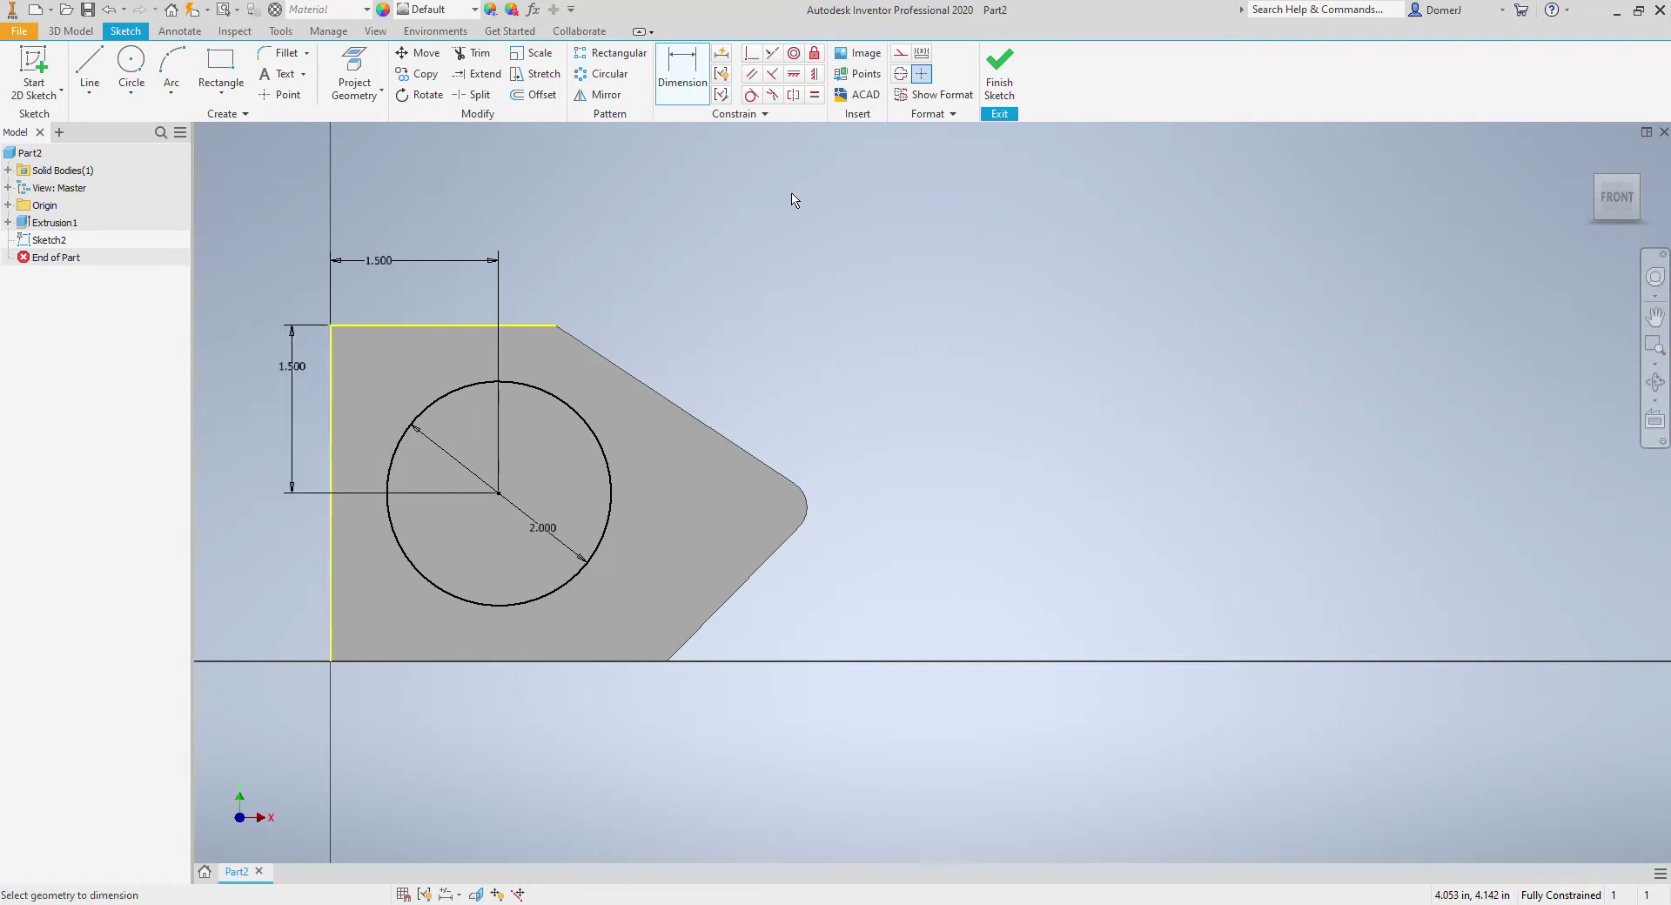
Step: Extrude the circle into a cylindrical boss standing off the plate
click(999, 74)
click(90, 68)
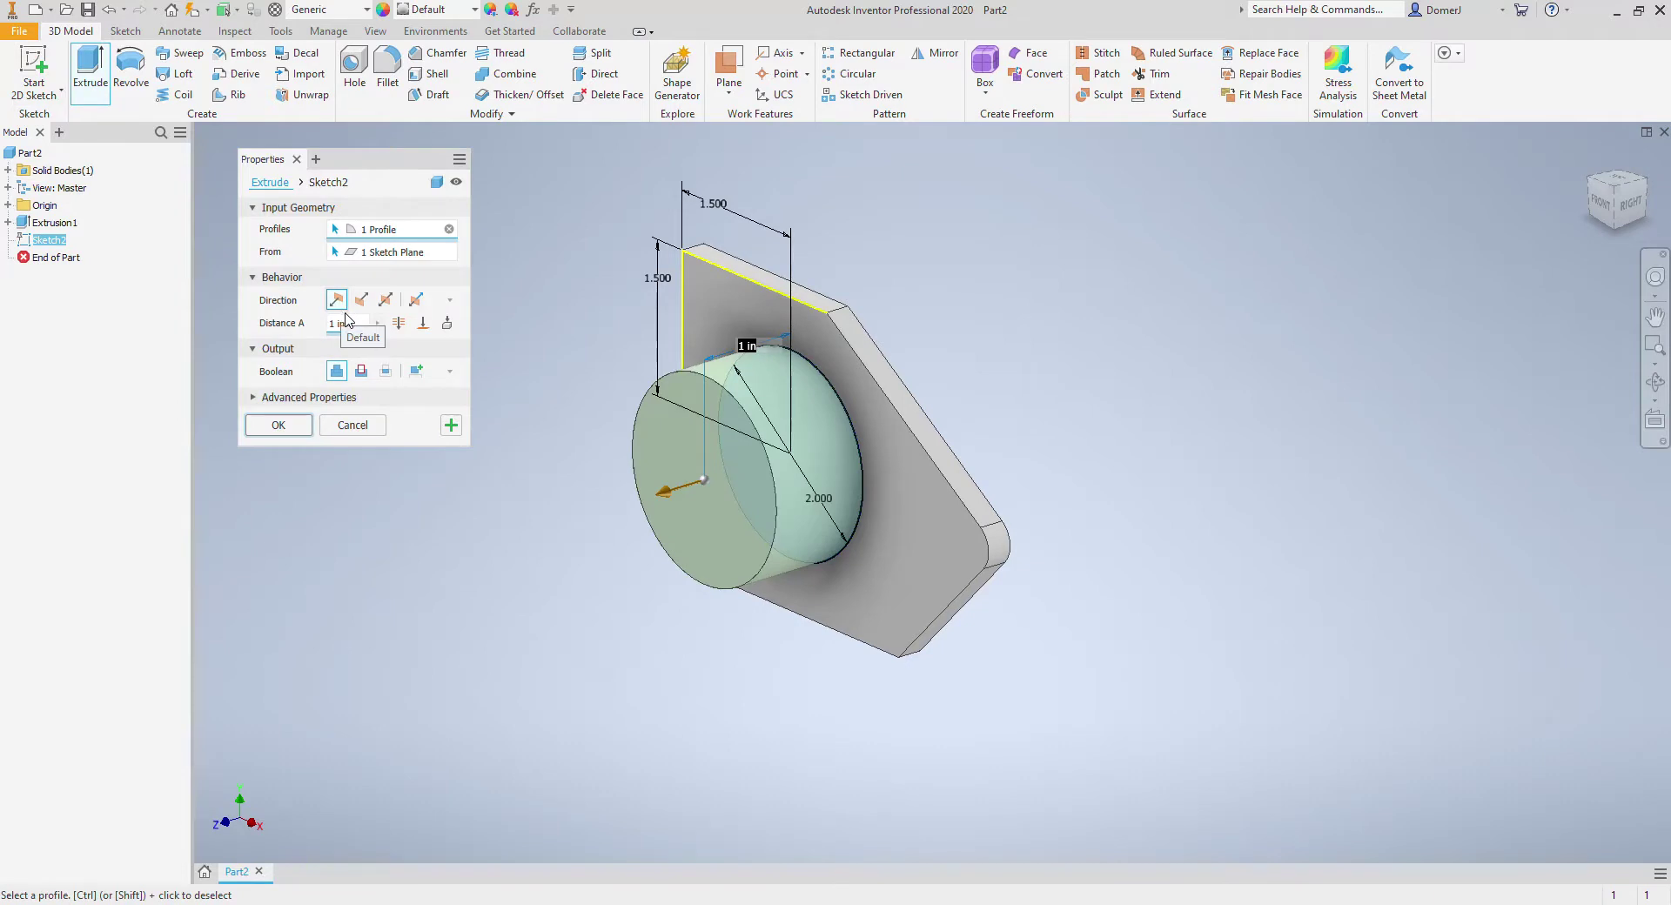
click(339, 324)
click(279, 425)
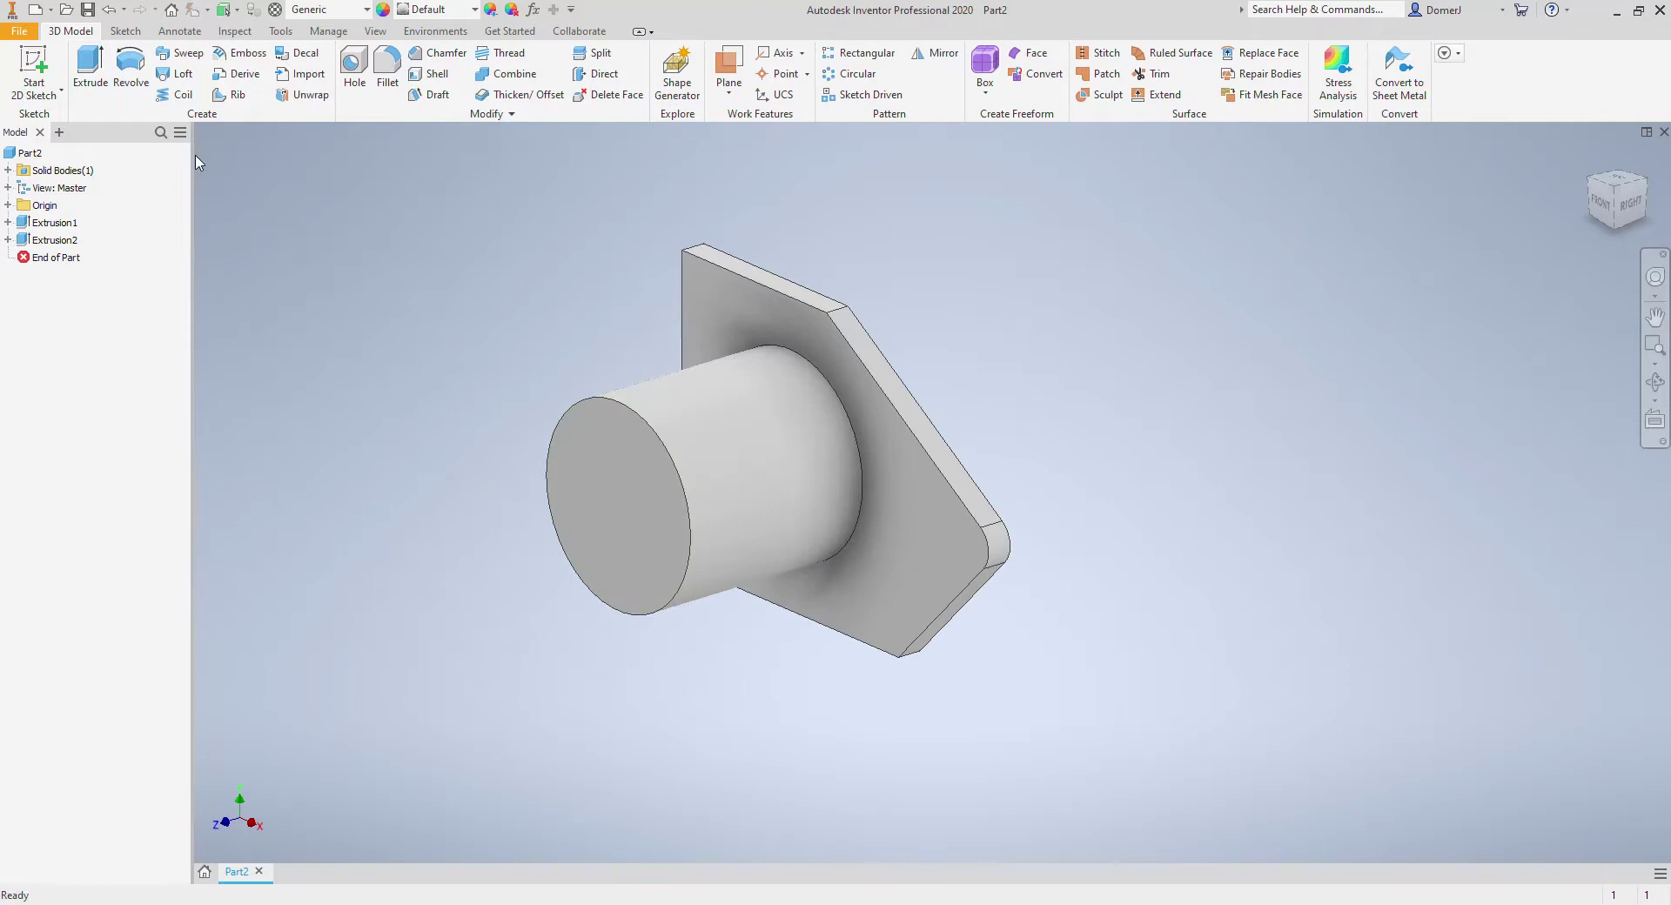
click(34, 69)
Step: Sketch a 1.5 in diameter circle at the origin on the boss's end face
click(616, 475)
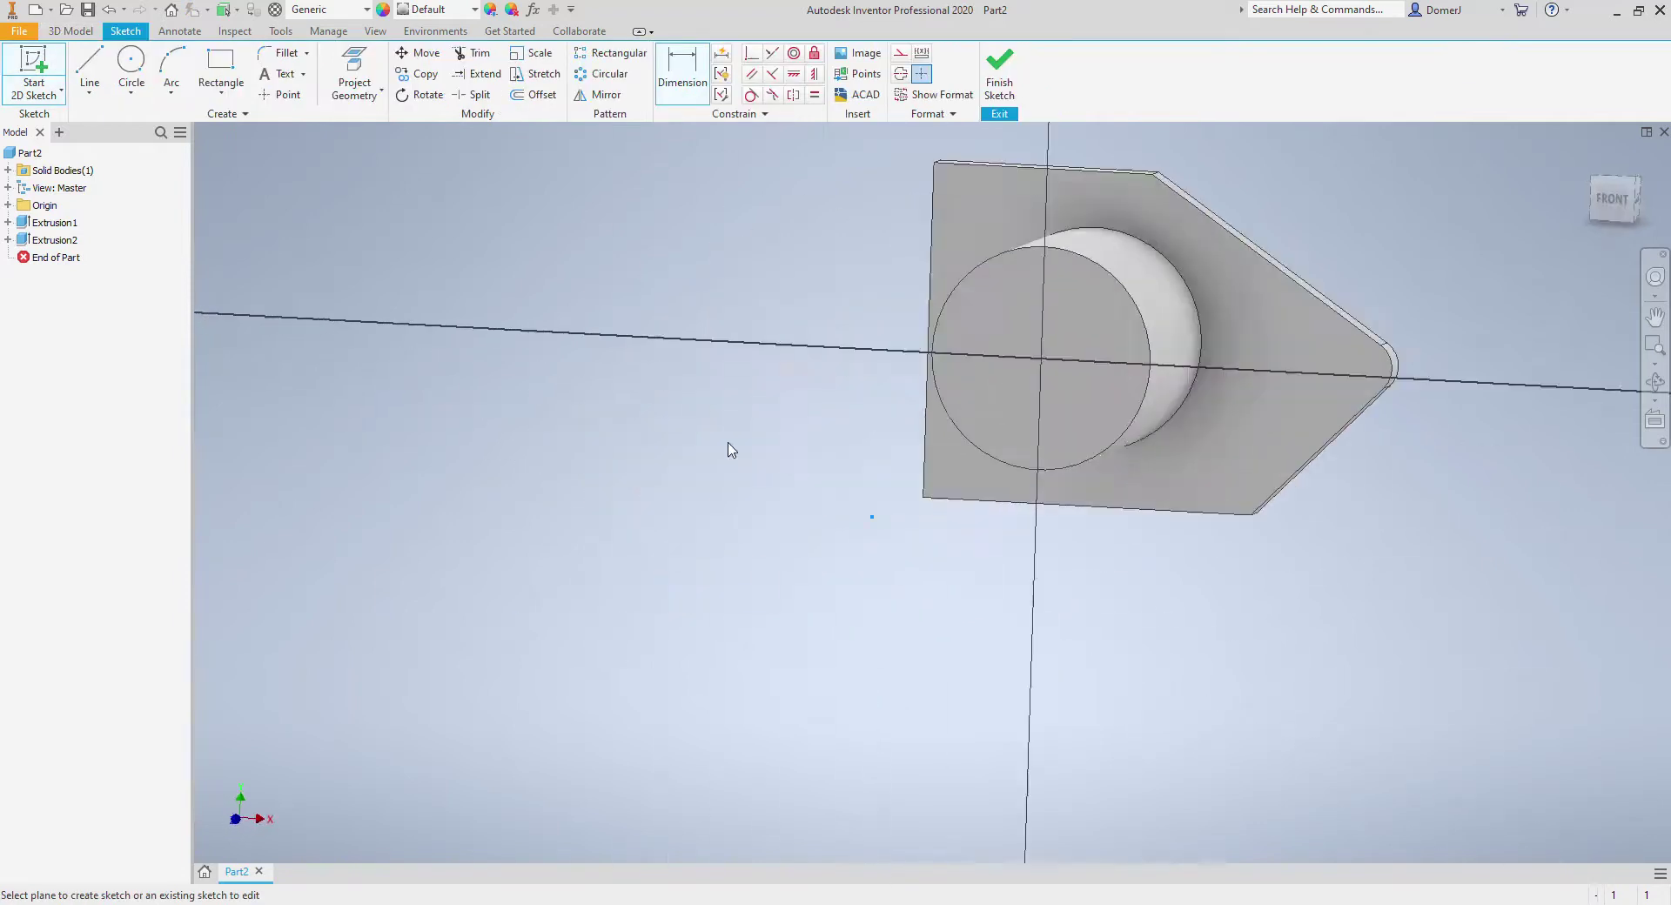
click(132, 61)
middle_drag(1038, 369, 496, 485)
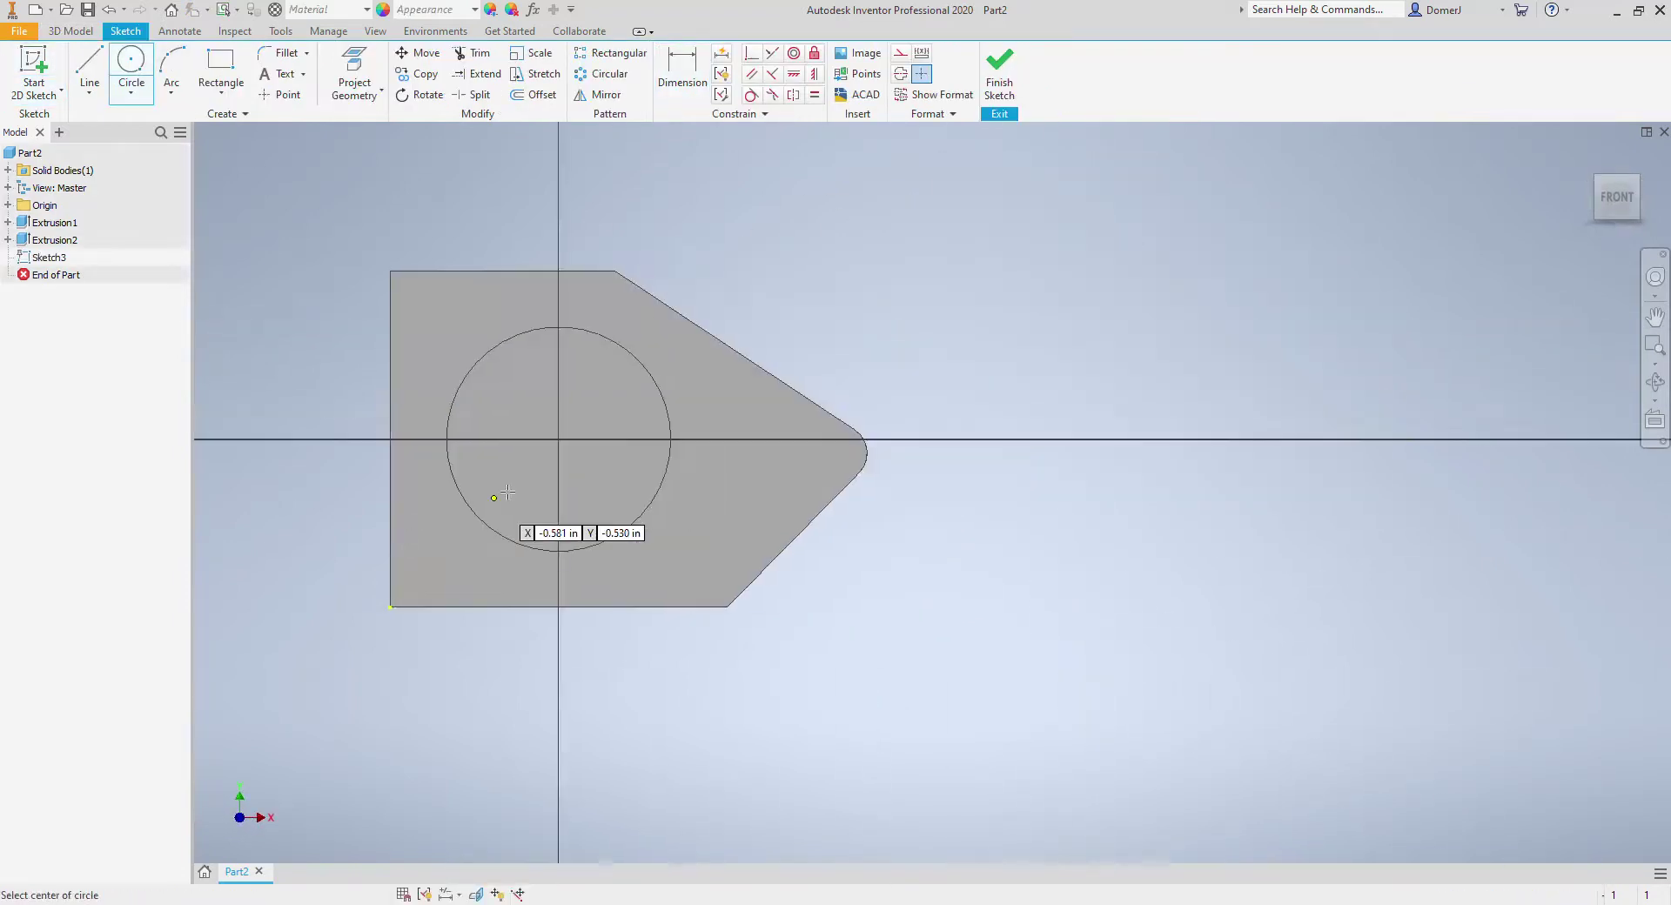
click(557, 438)
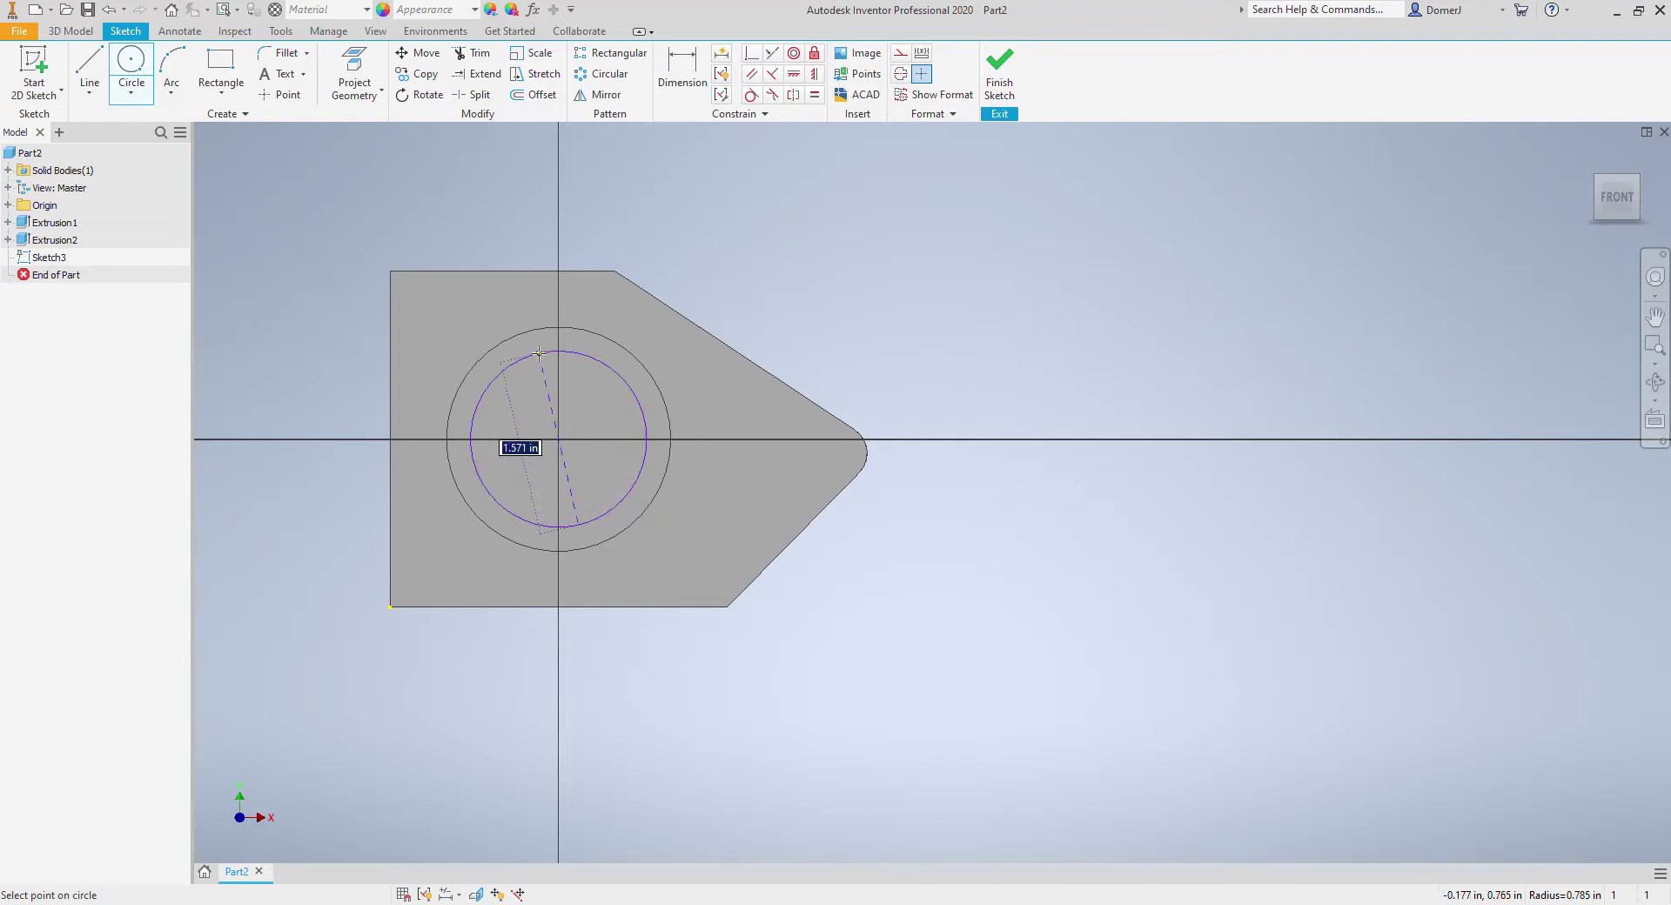
text(1.5)
key(Return)
click(999, 68)
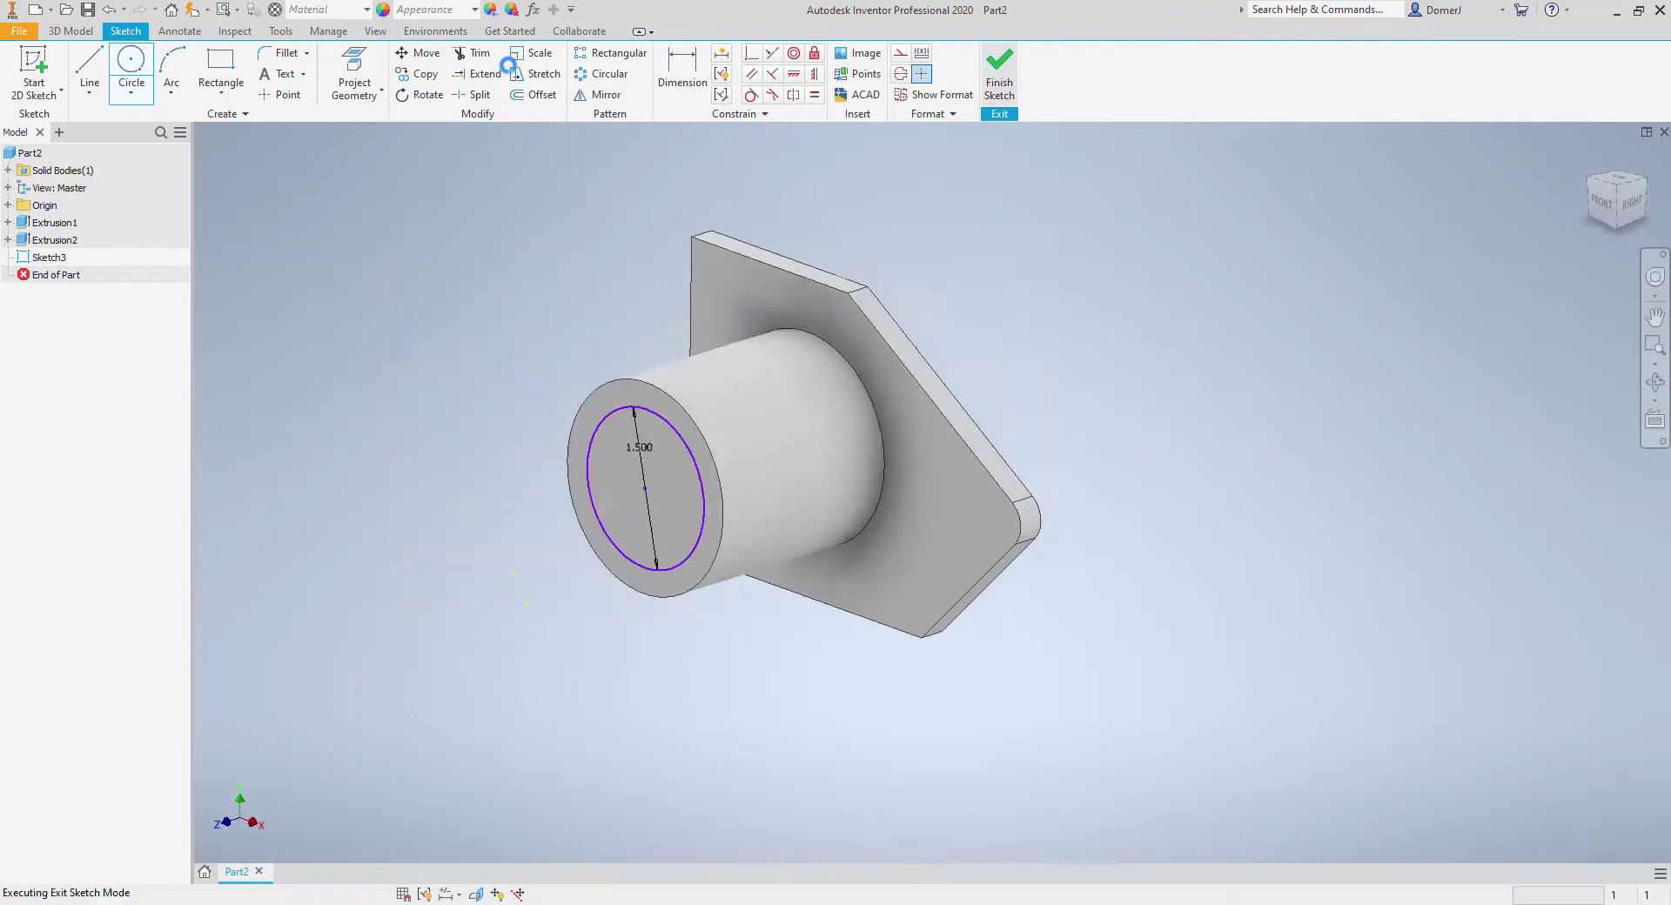
Step: Cut the circle 0.375 in deep into the boss with a flipped cut extrusion
click(91, 70)
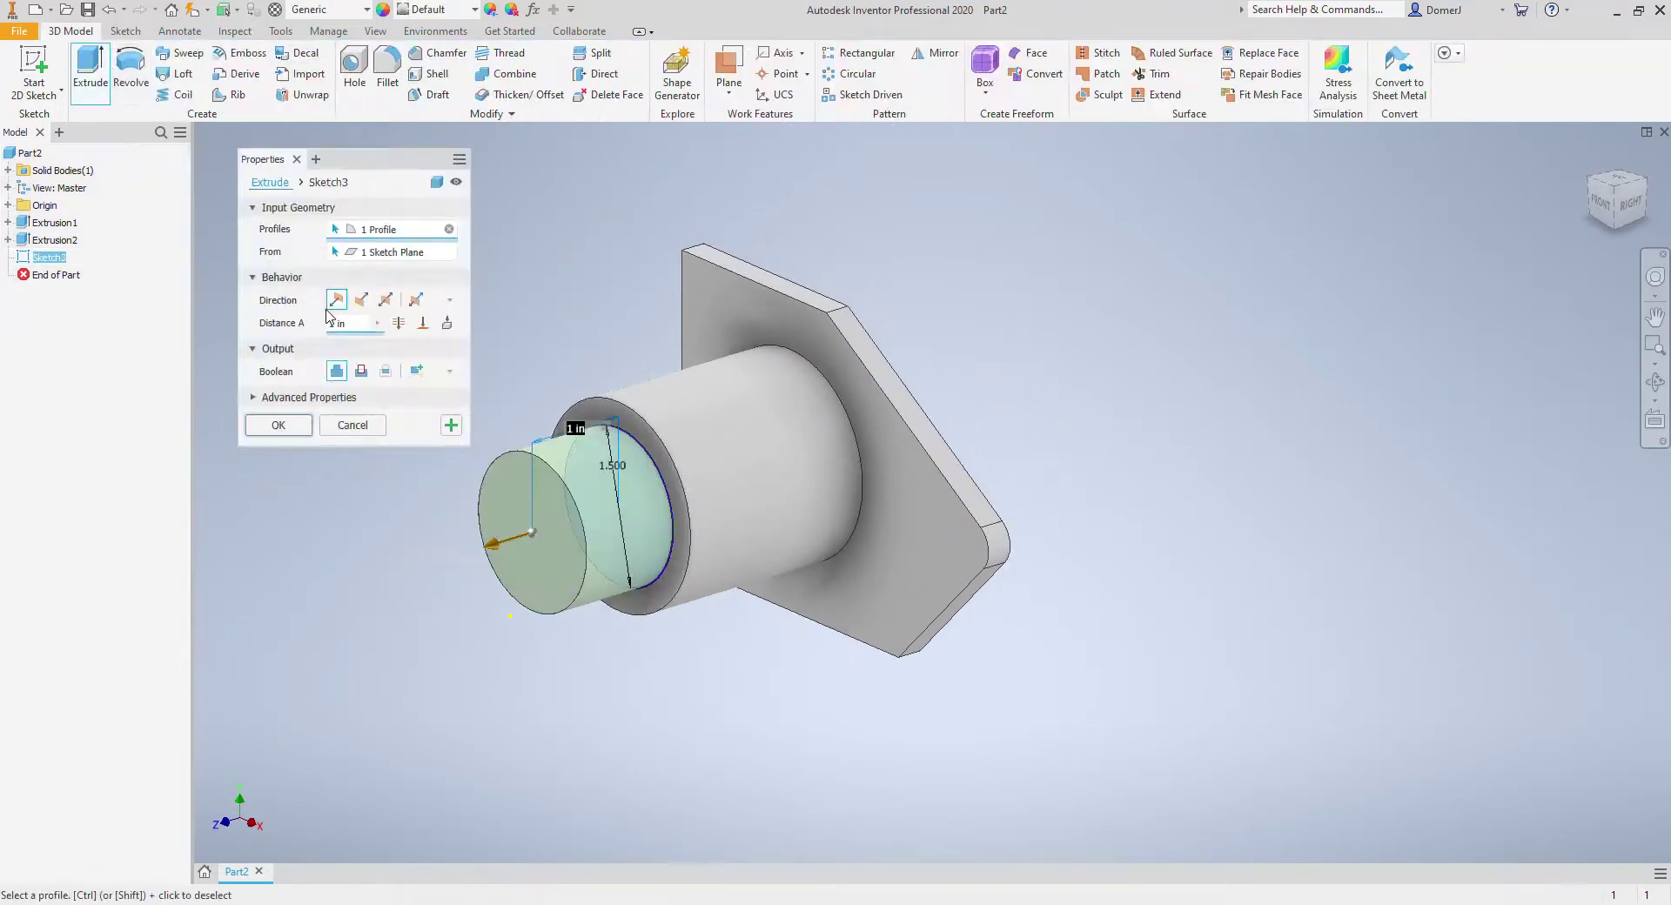
click(362, 371)
click(361, 299)
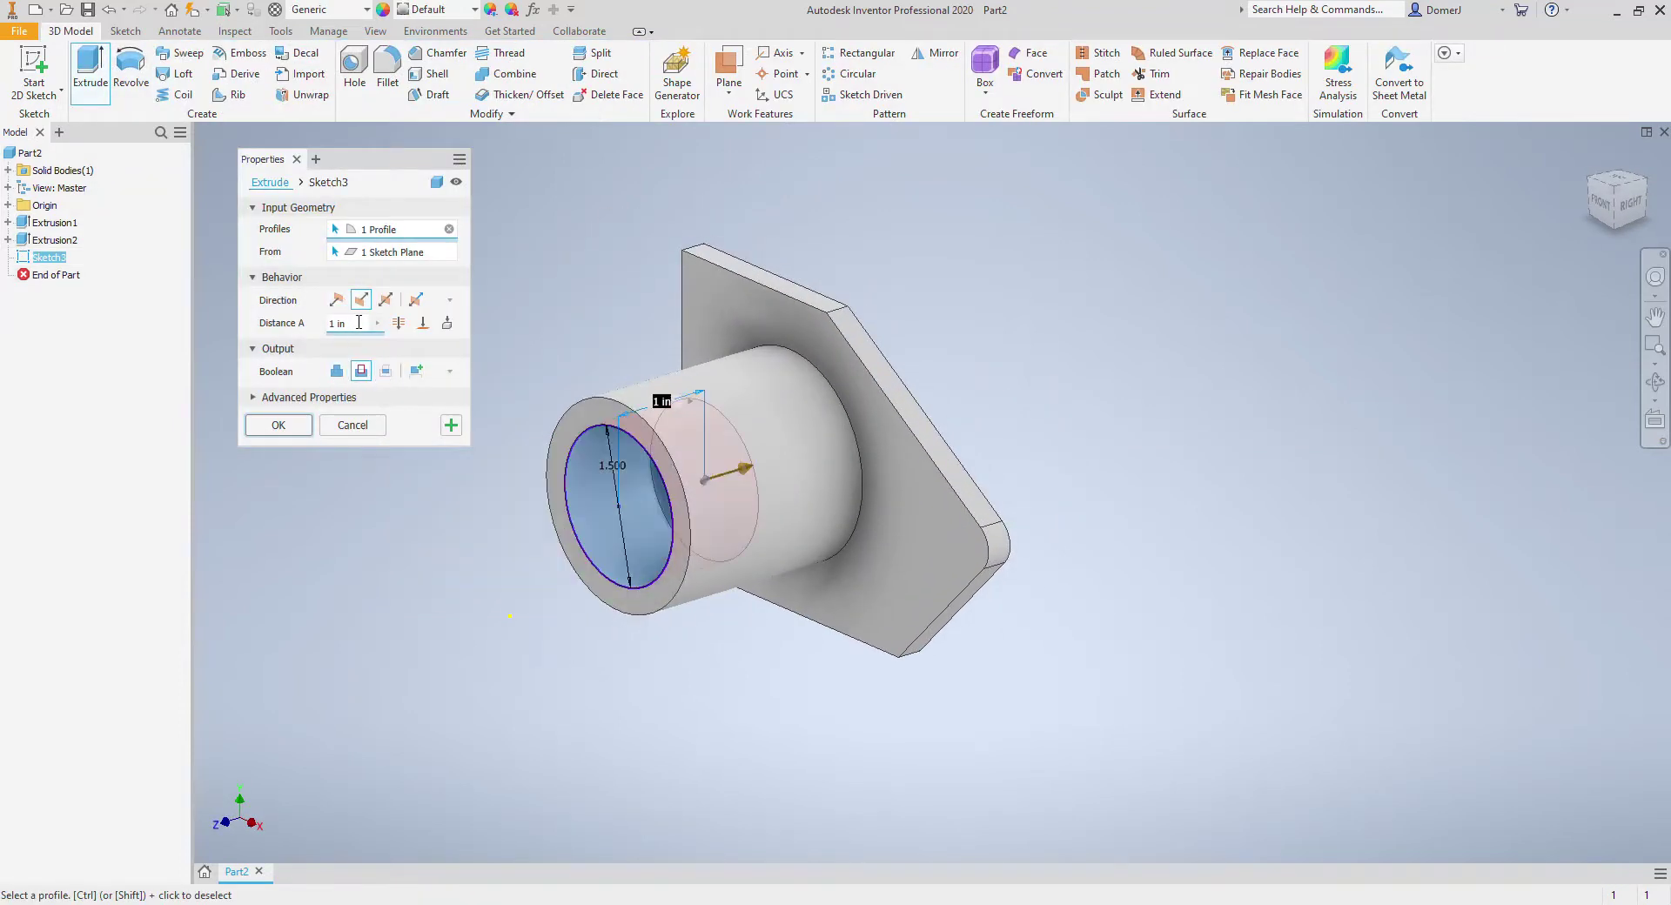
text(.375)
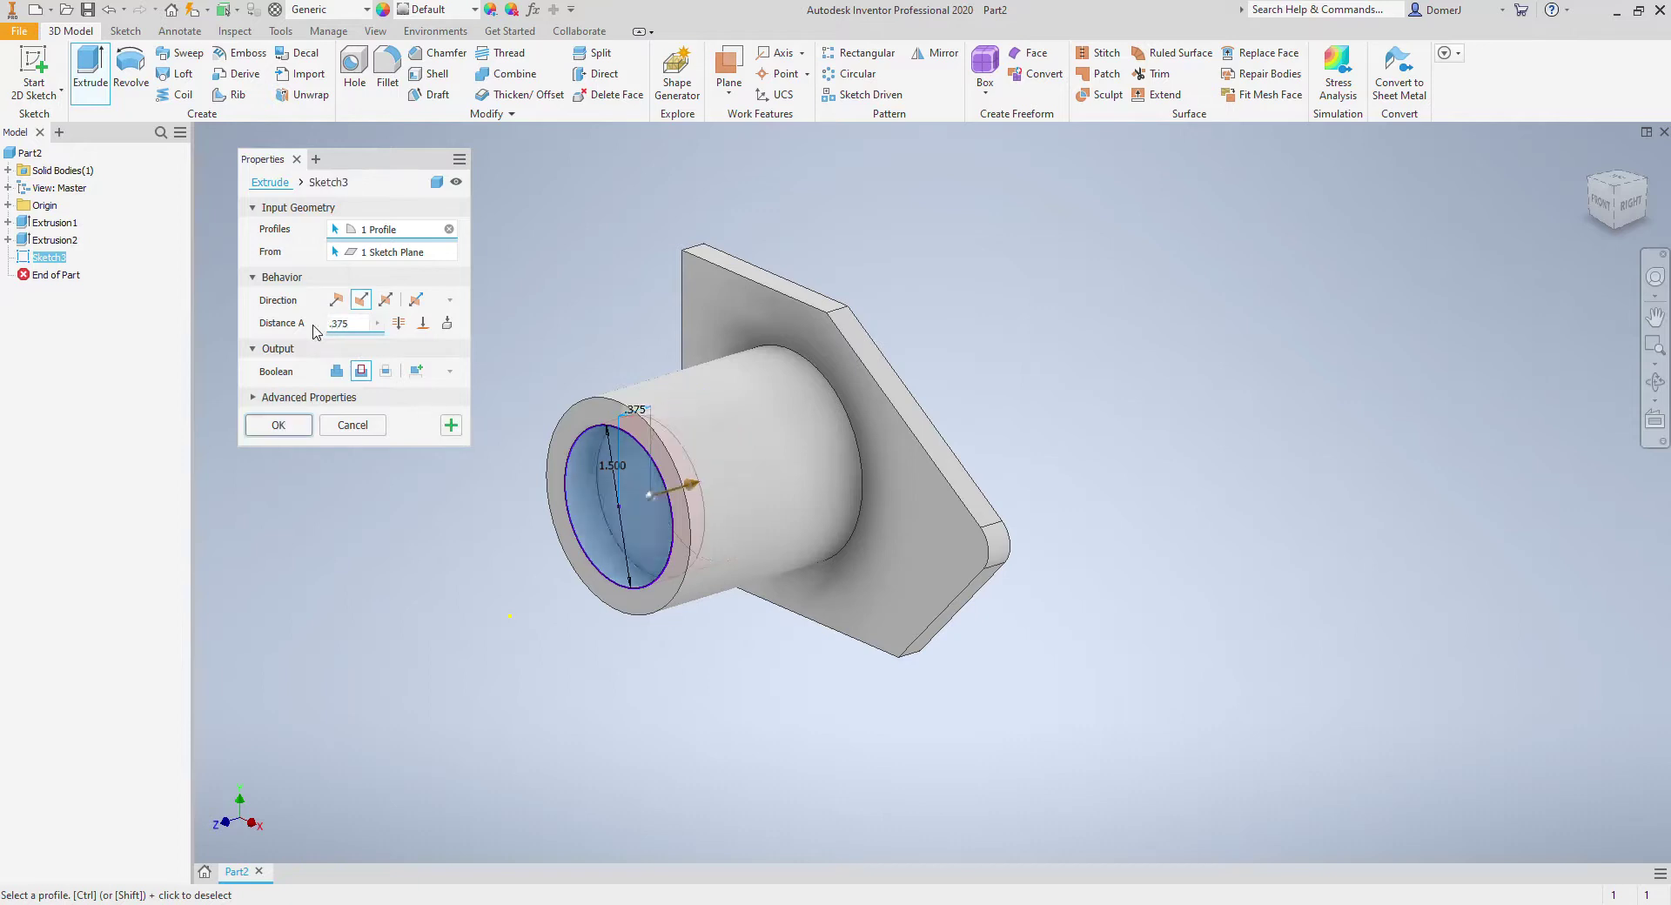
click(278, 425)
Step: Sketch a 1.125 in diameter circle at the boss origin and begin a flipped extrusion of it
key(s)
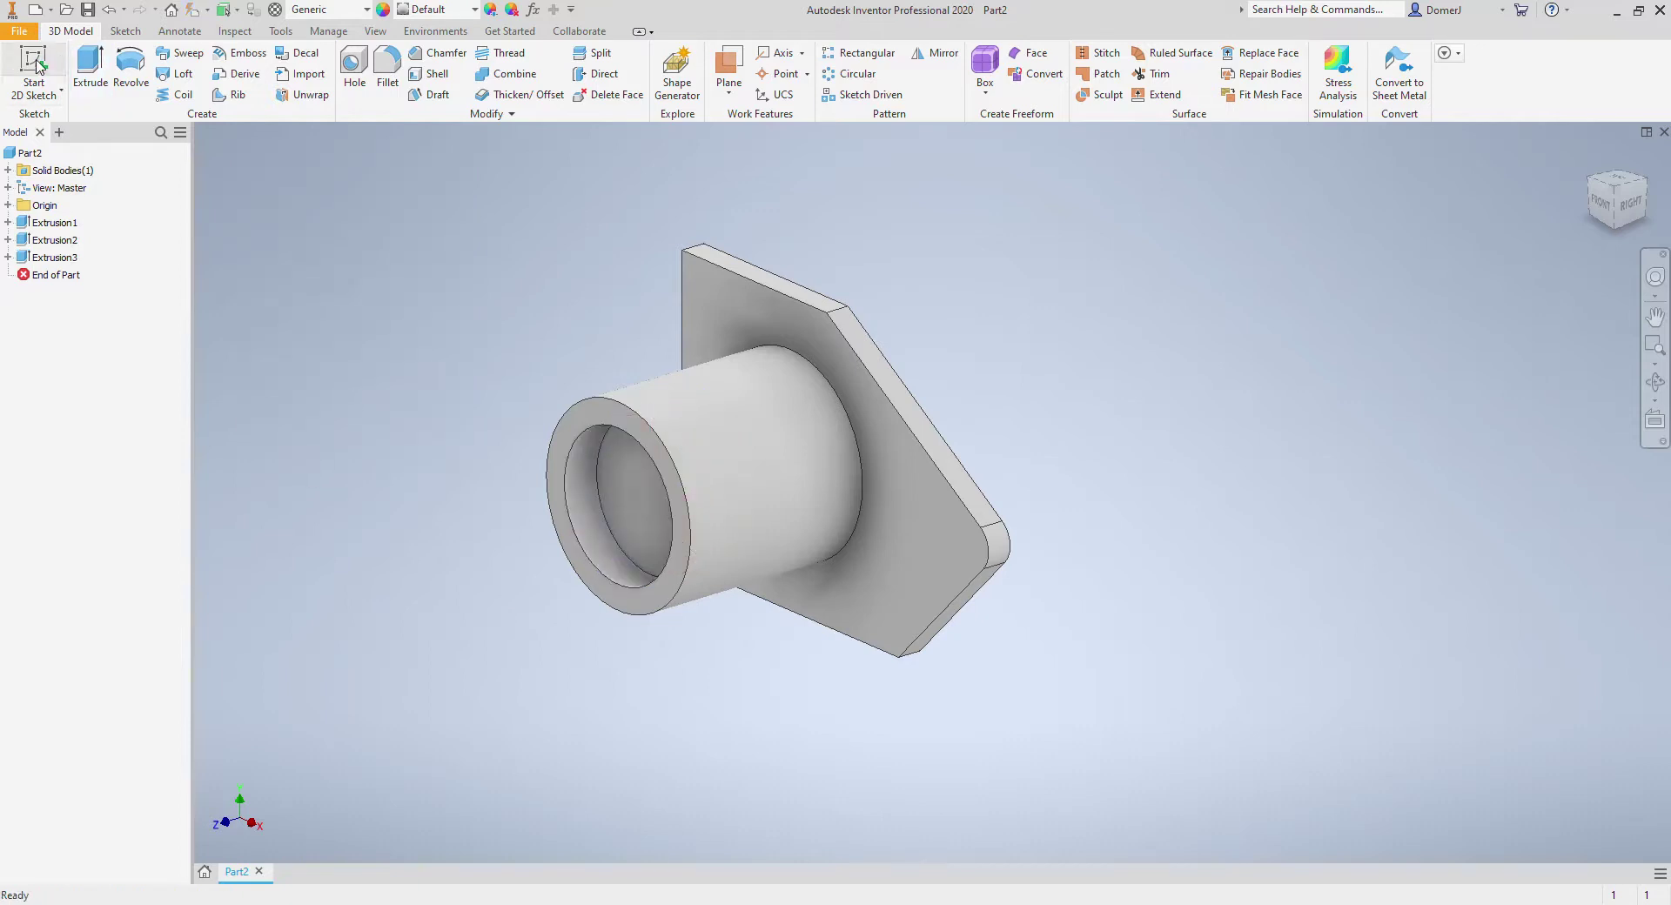
click(631, 491)
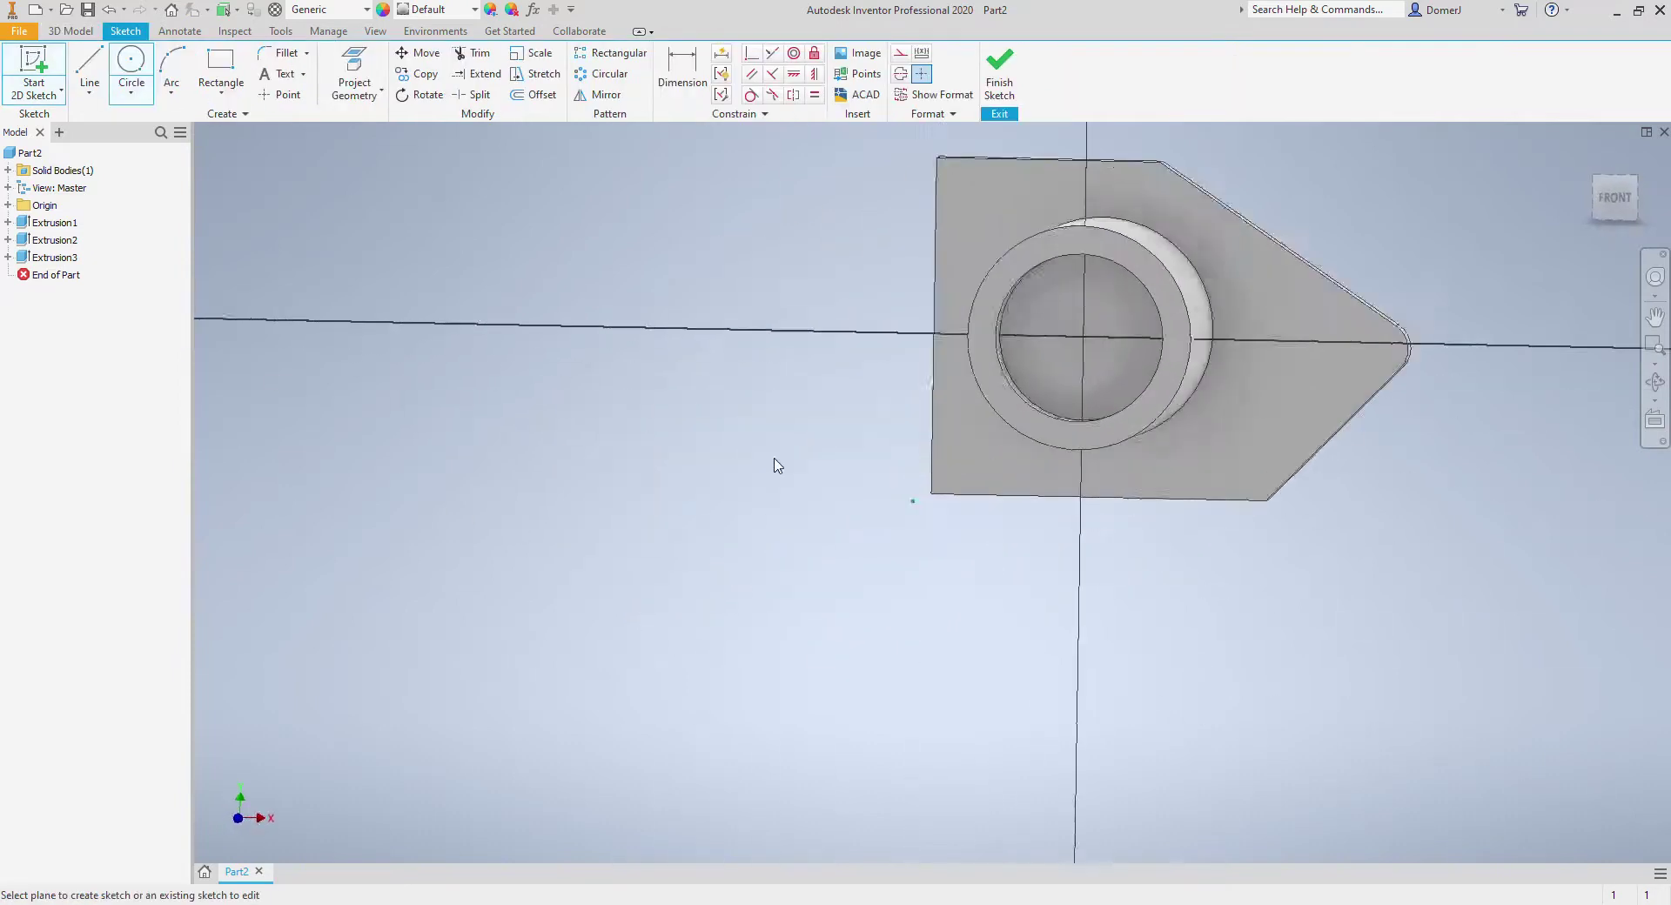
scroll(321, 362, down, 2)
key(c)
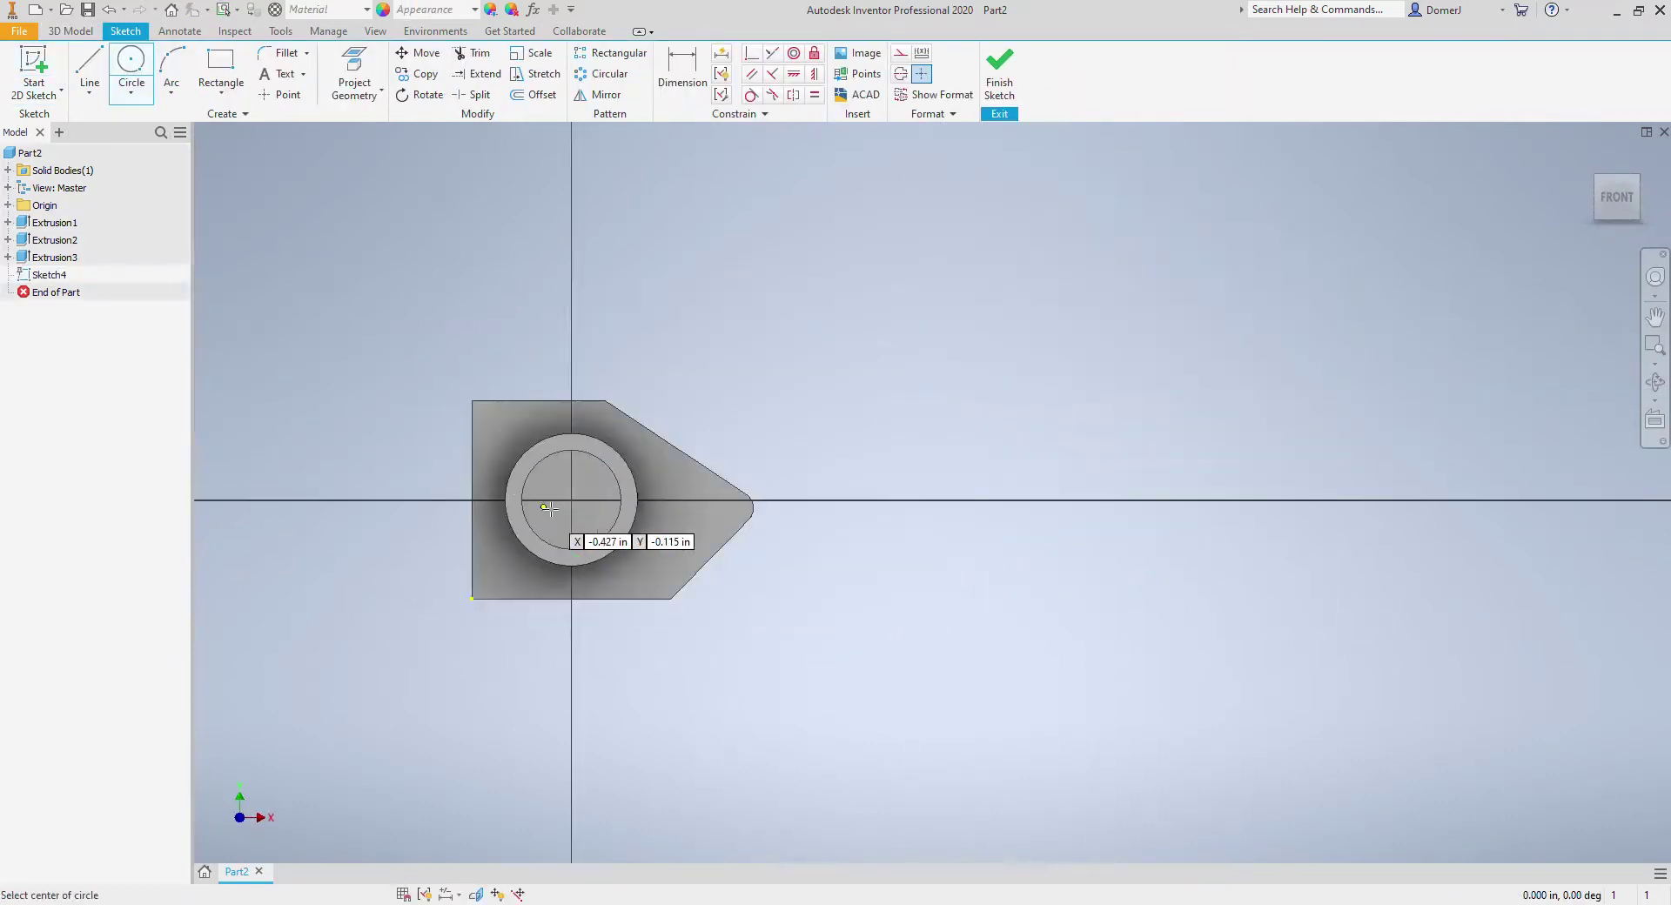
scroll(577, 500, up, 2)
click(578, 491)
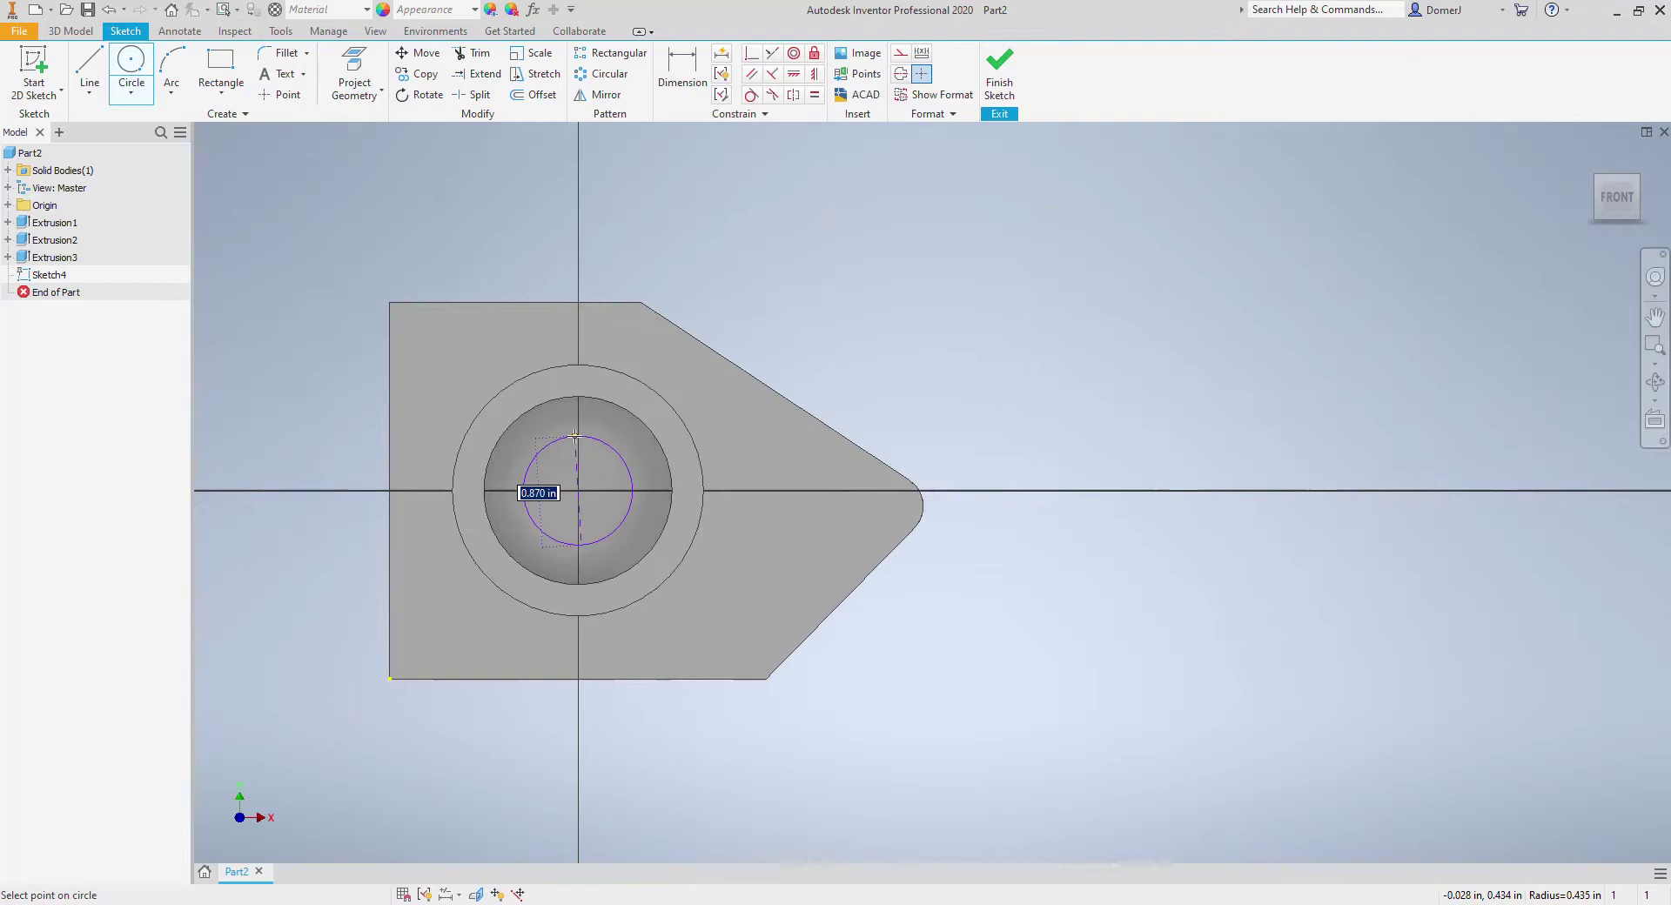
text(1.)
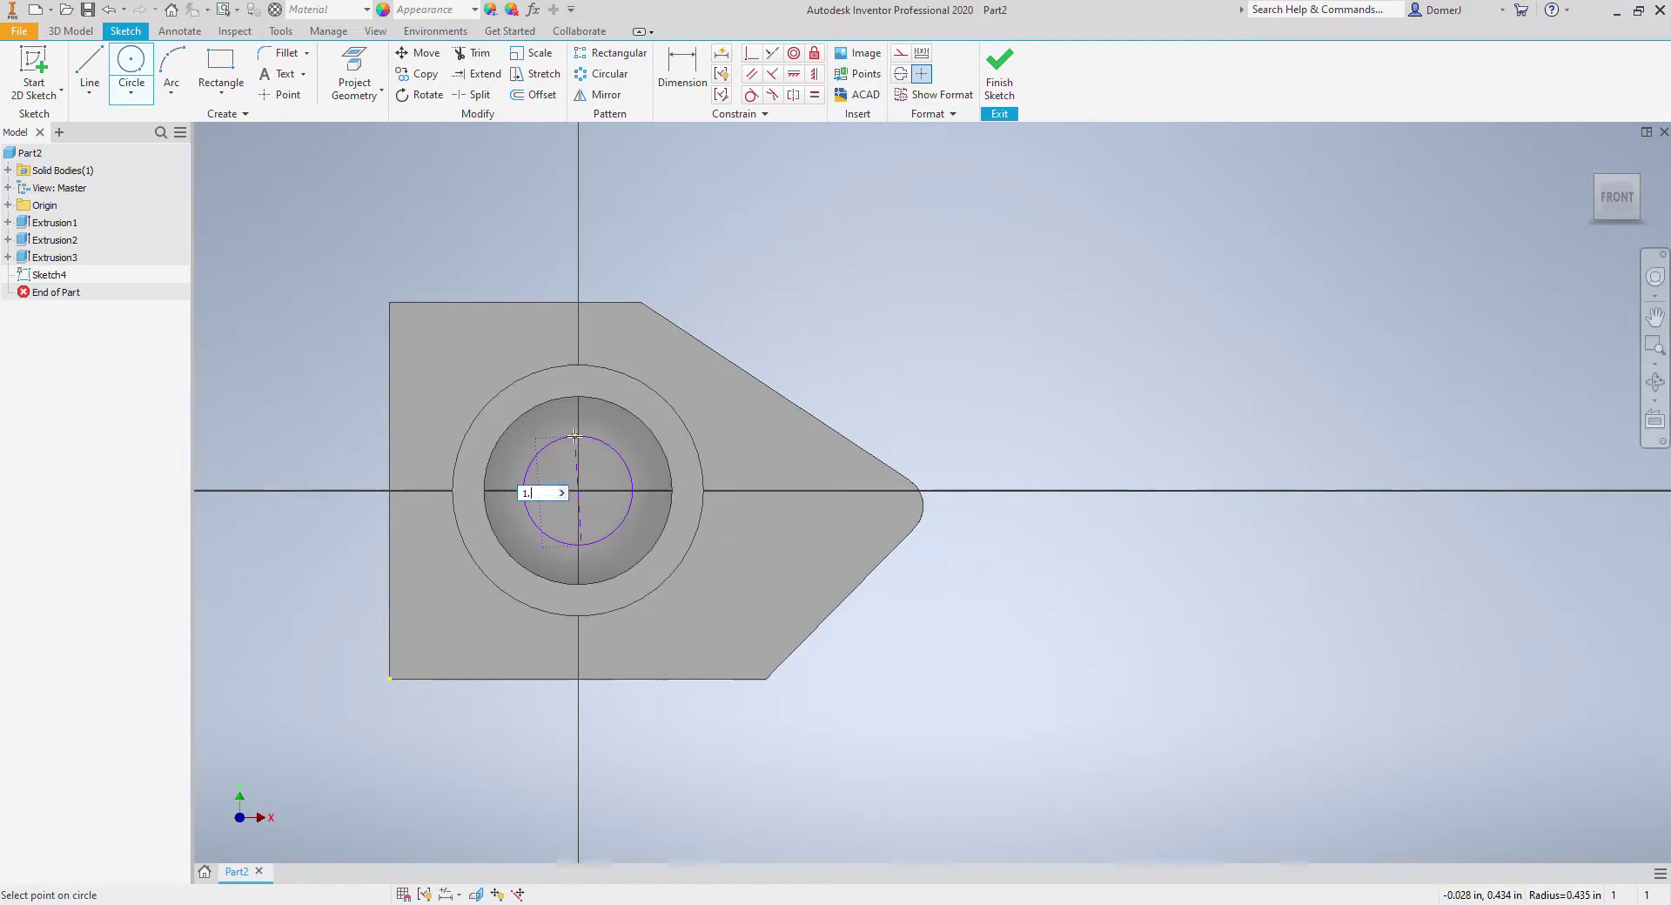
text(125)
key(Return)
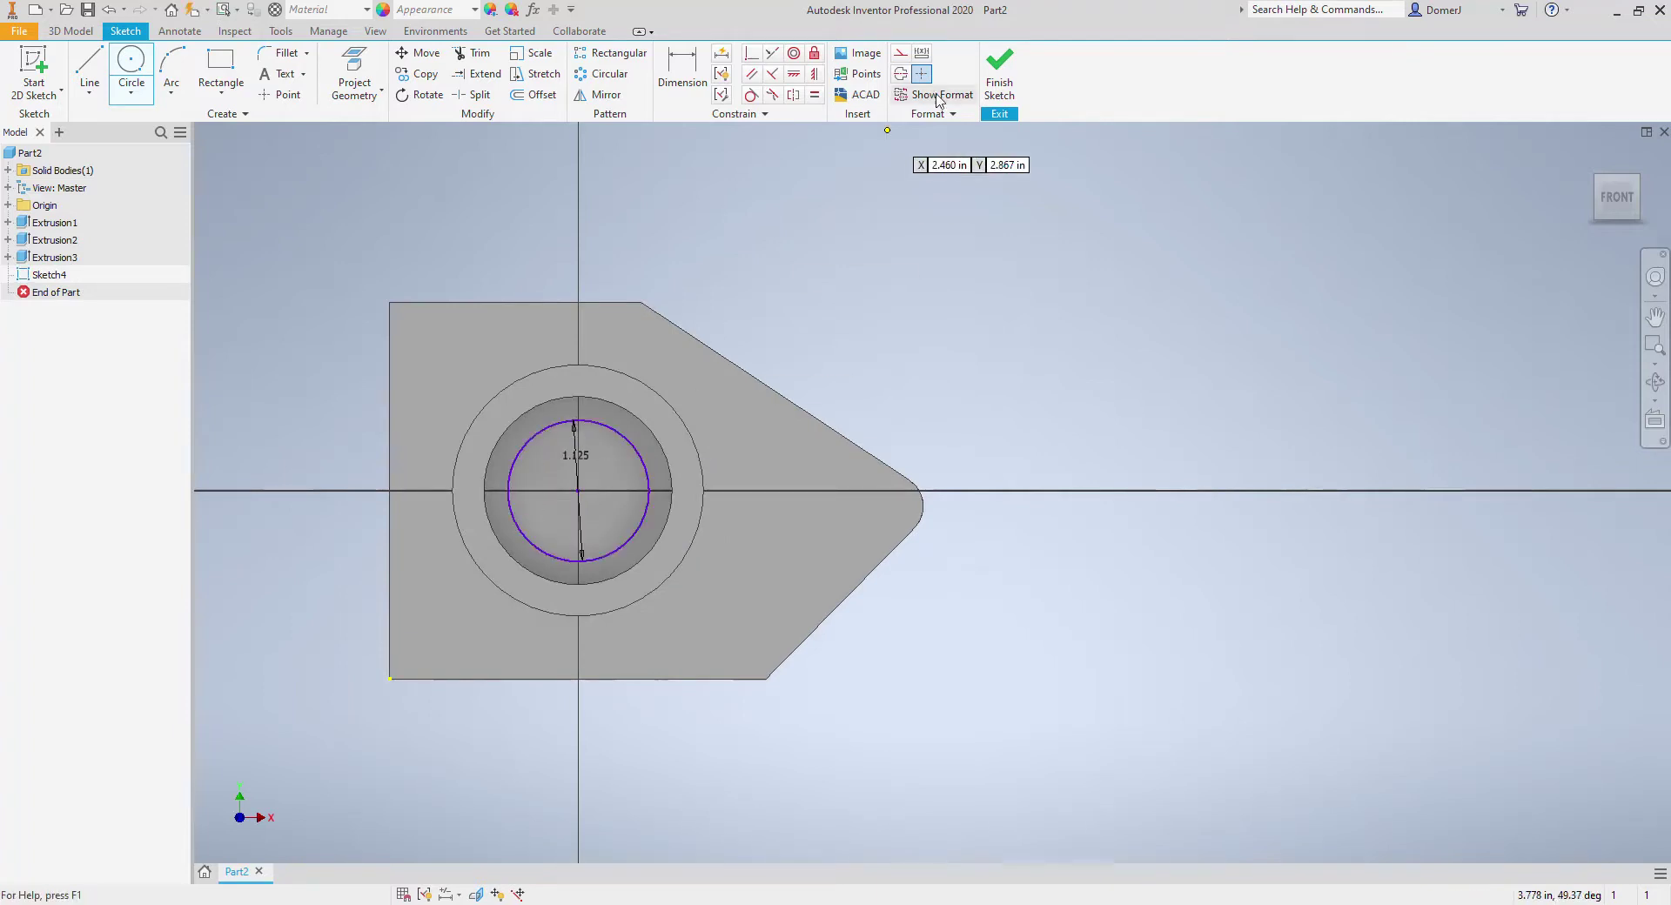
click(999, 74)
click(90, 71)
click(361, 299)
Step: Cut the 1.125 in circle Through All to form the through hole
click(361, 371)
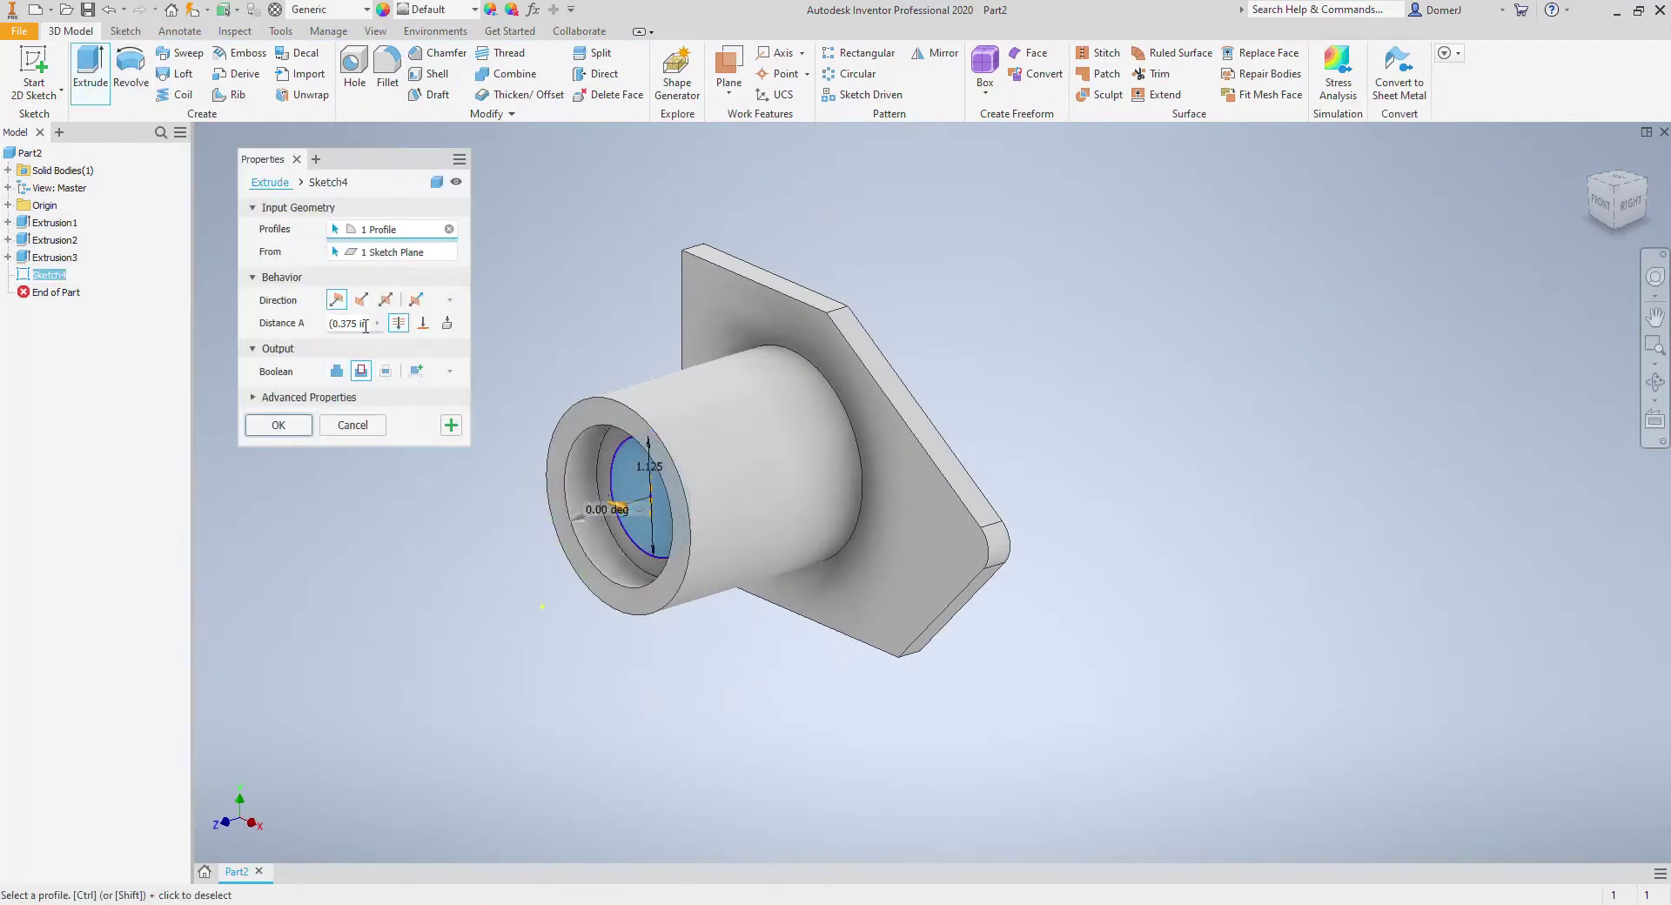
click(398, 323)
click(299, 432)
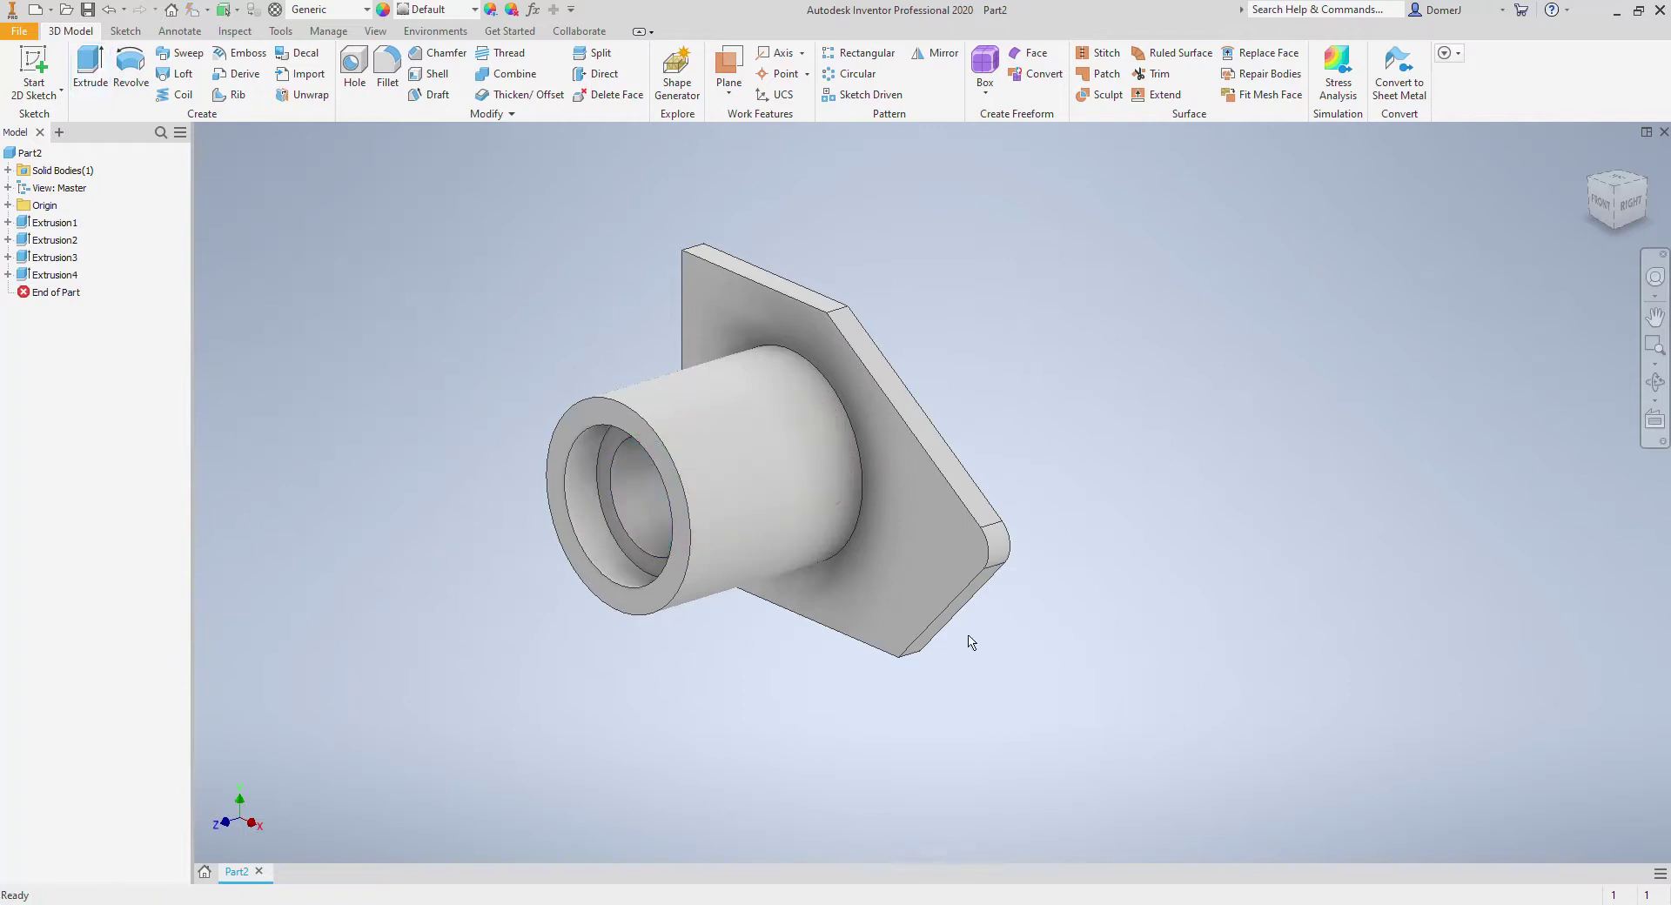
Step: Orbit the model to inspect the stepped bore through the boss
click(1655, 381)
drag(792, 474, 572, 645)
key(F2)
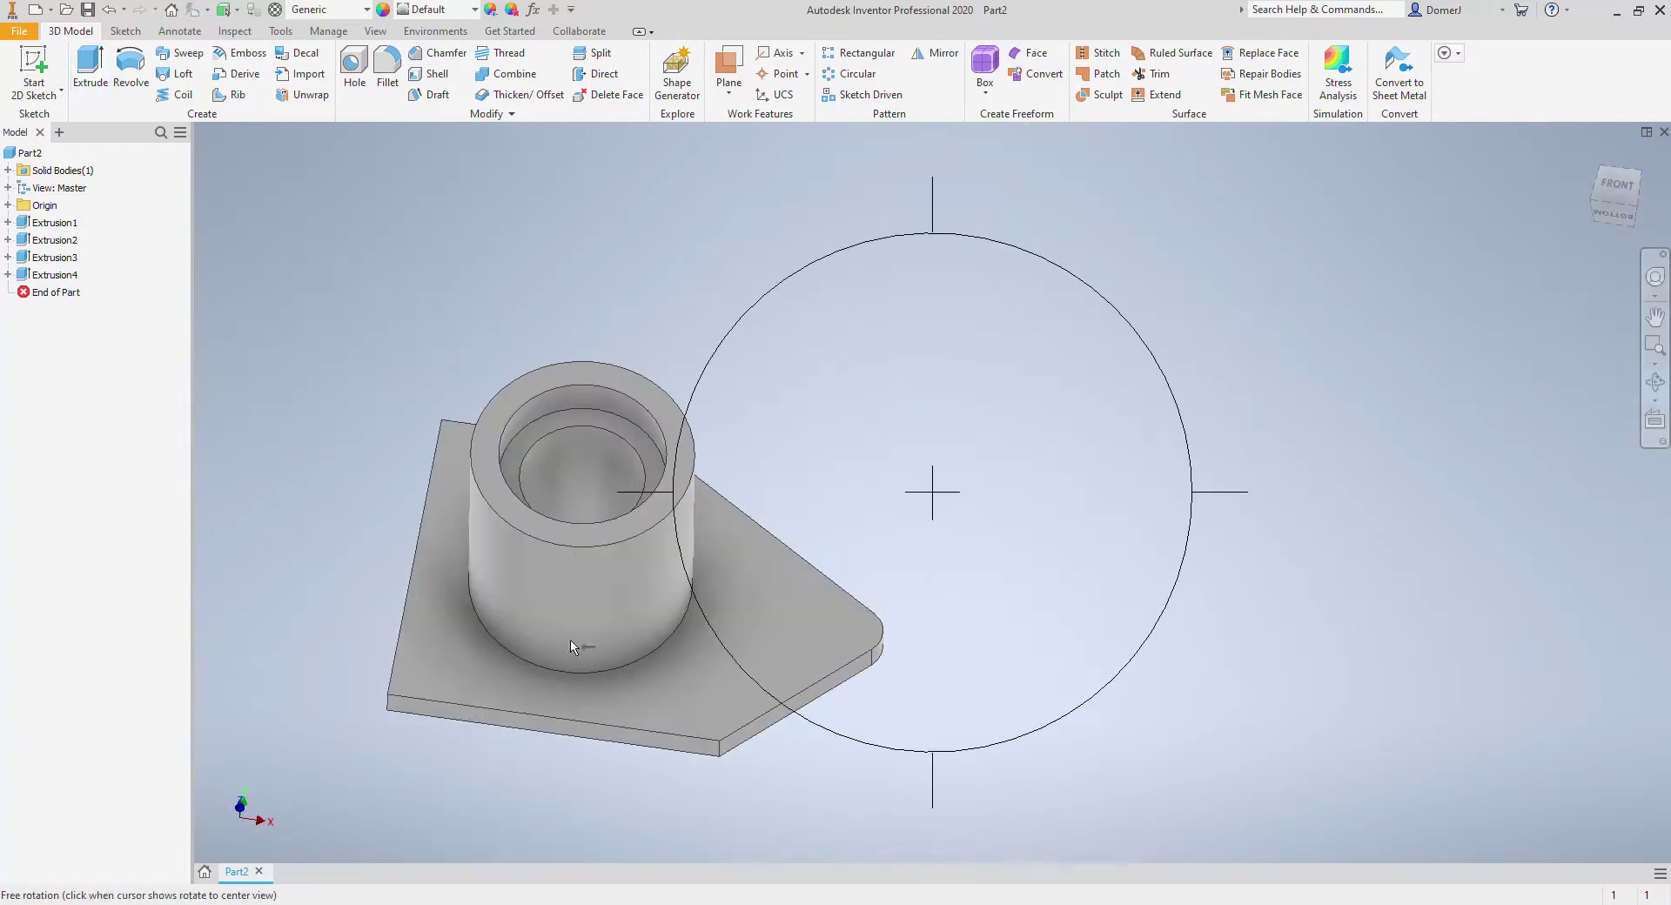
drag(759, 590, 742, 529)
right_click(770, 517)
click(687, 515)
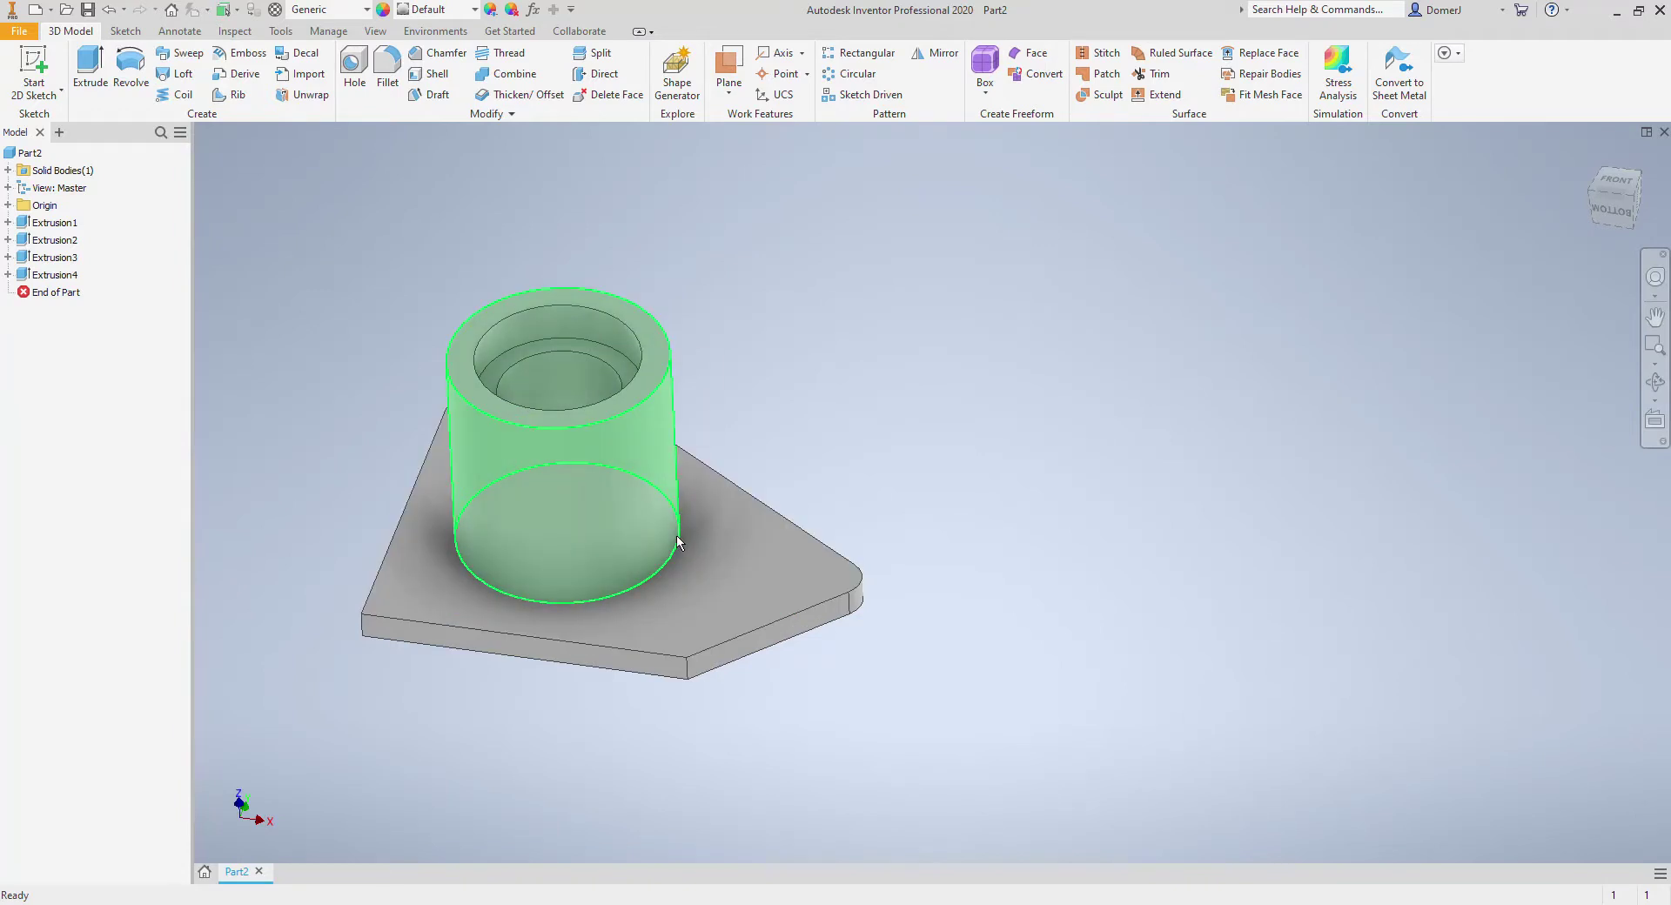
mouse_move(705, 570)
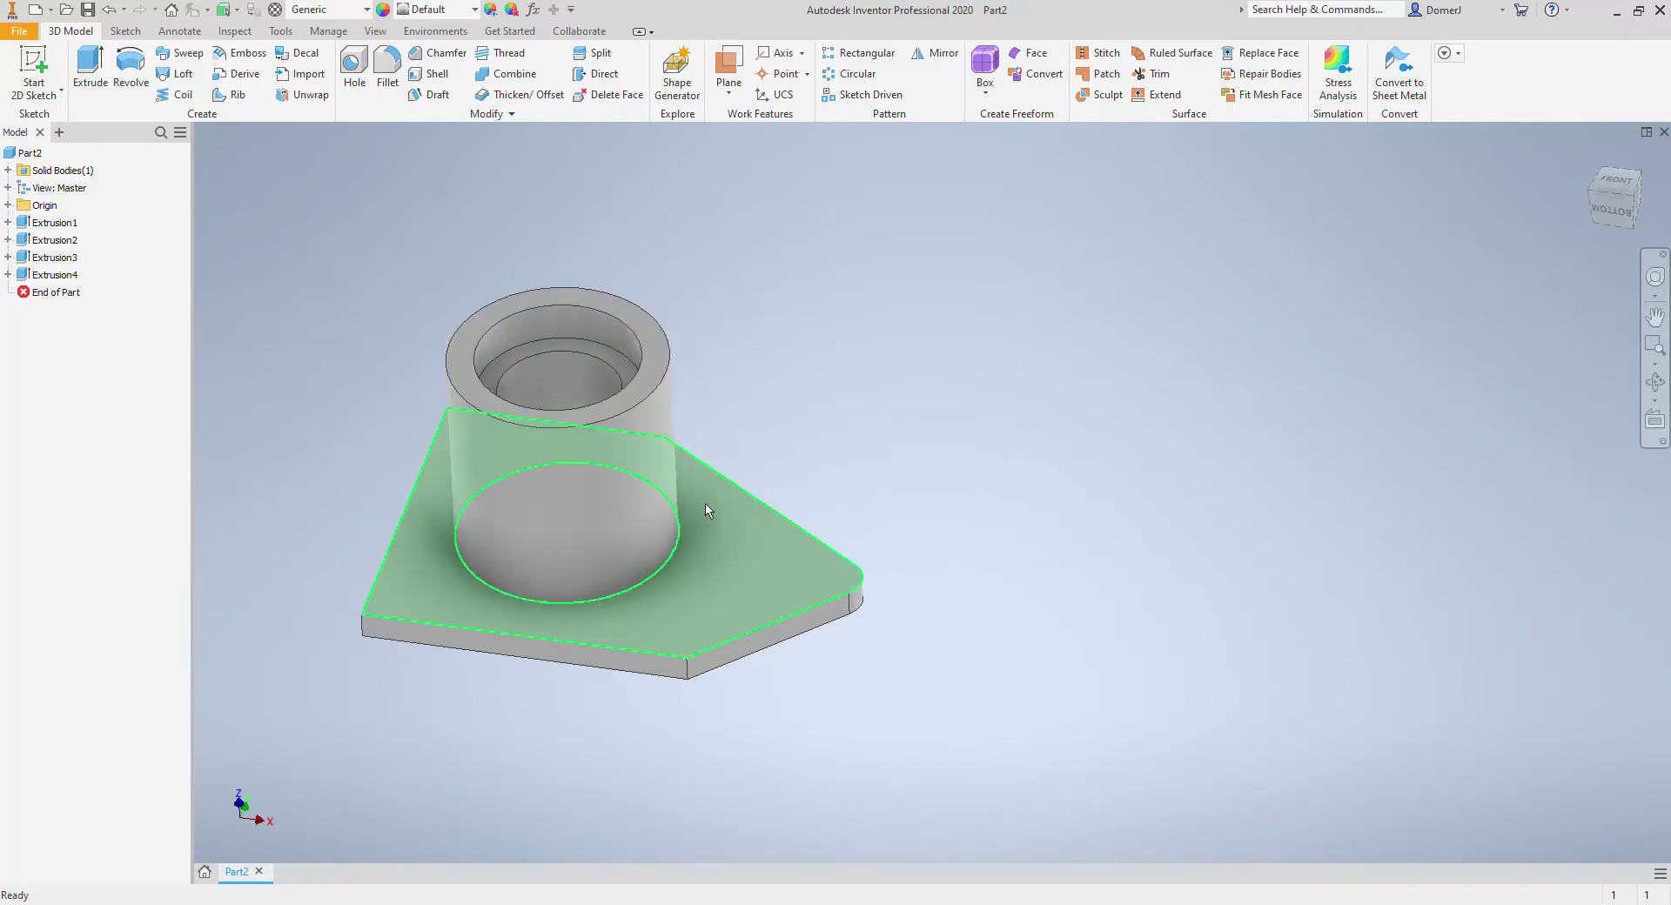
click(1654, 382)
drag(1037, 407, 832, 514)
right_click(833, 515)
click(871, 515)
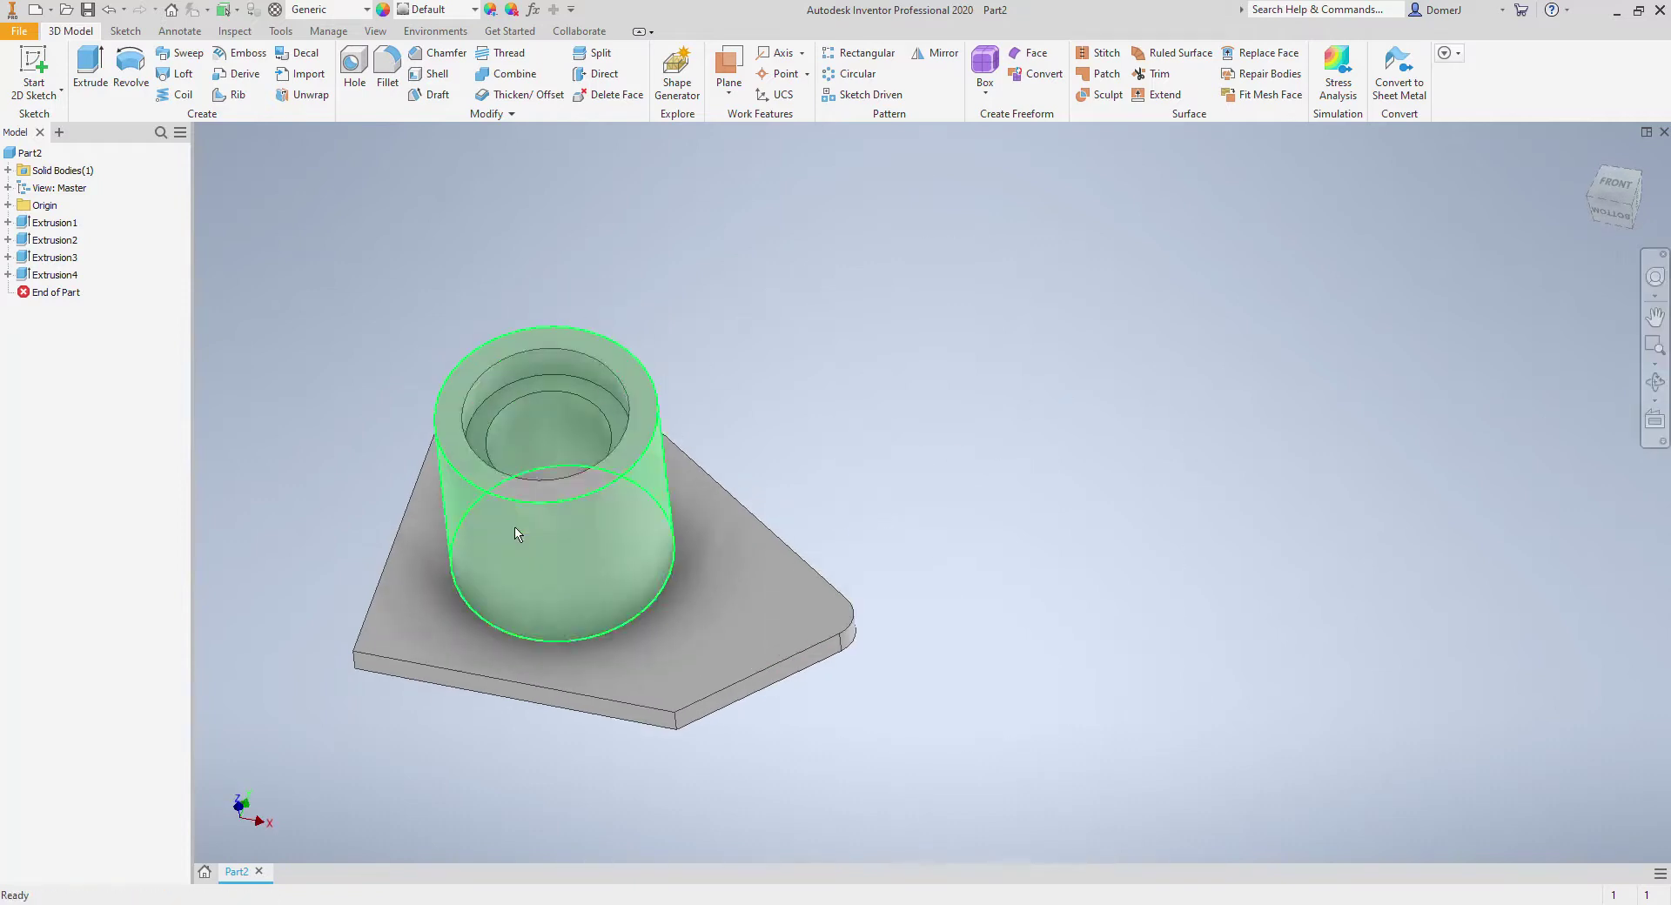
Step: Create a work axis through the boss and a work plane on it angled to the slanted face
click(771, 60)
click(624, 525)
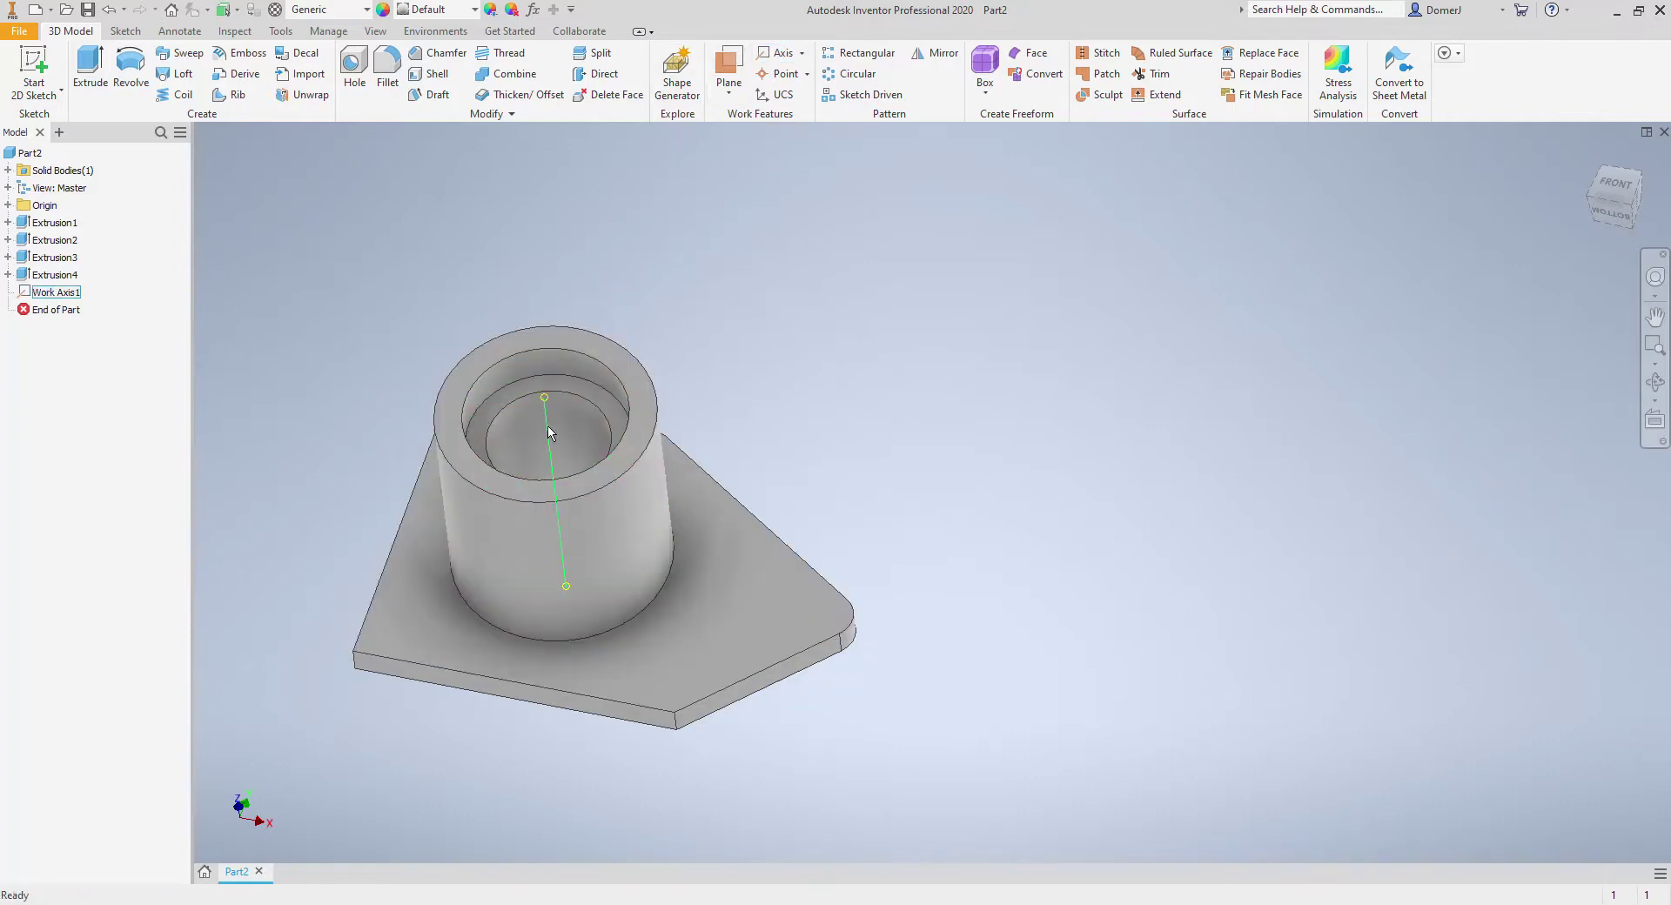
click(729, 63)
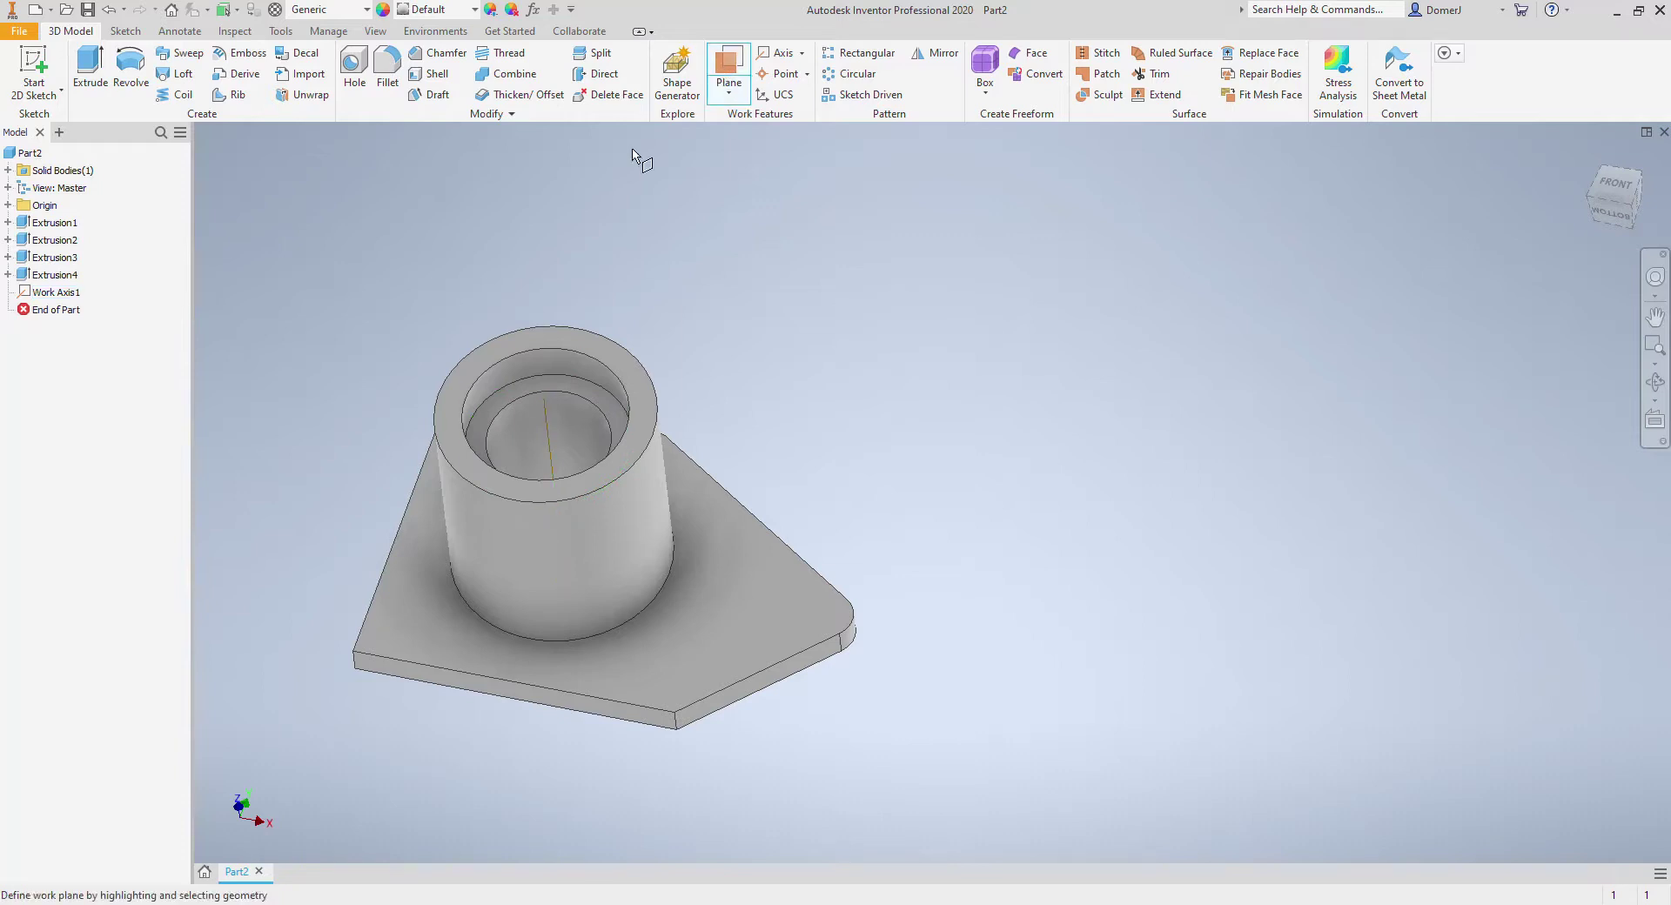
click(545, 421)
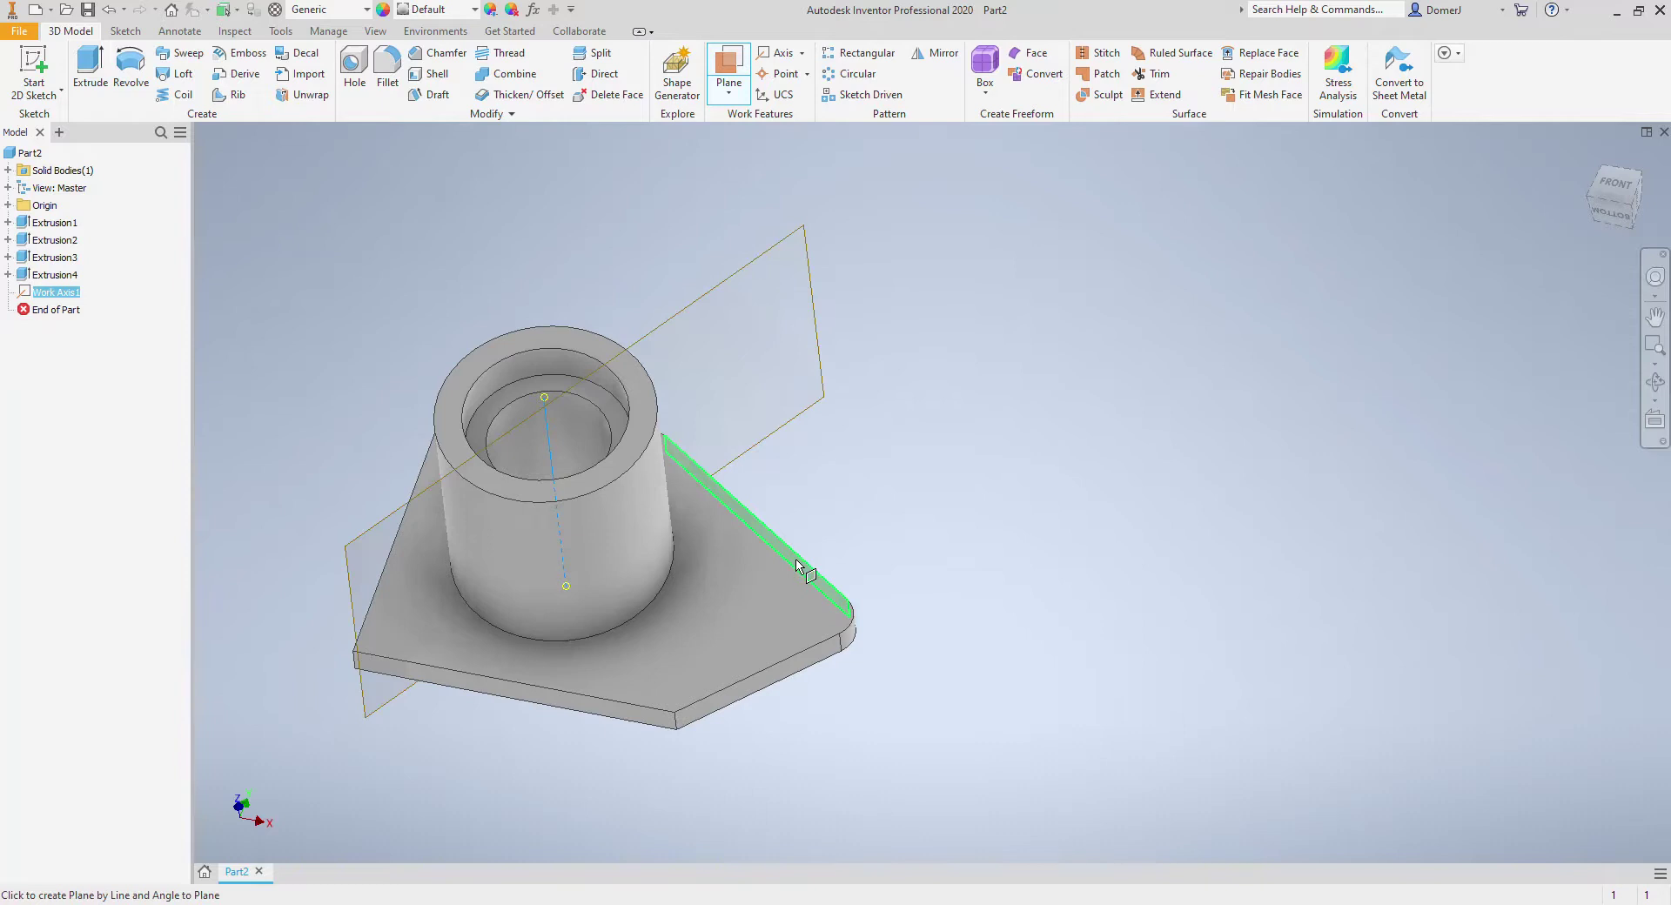
click(534, 698)
key(Return)
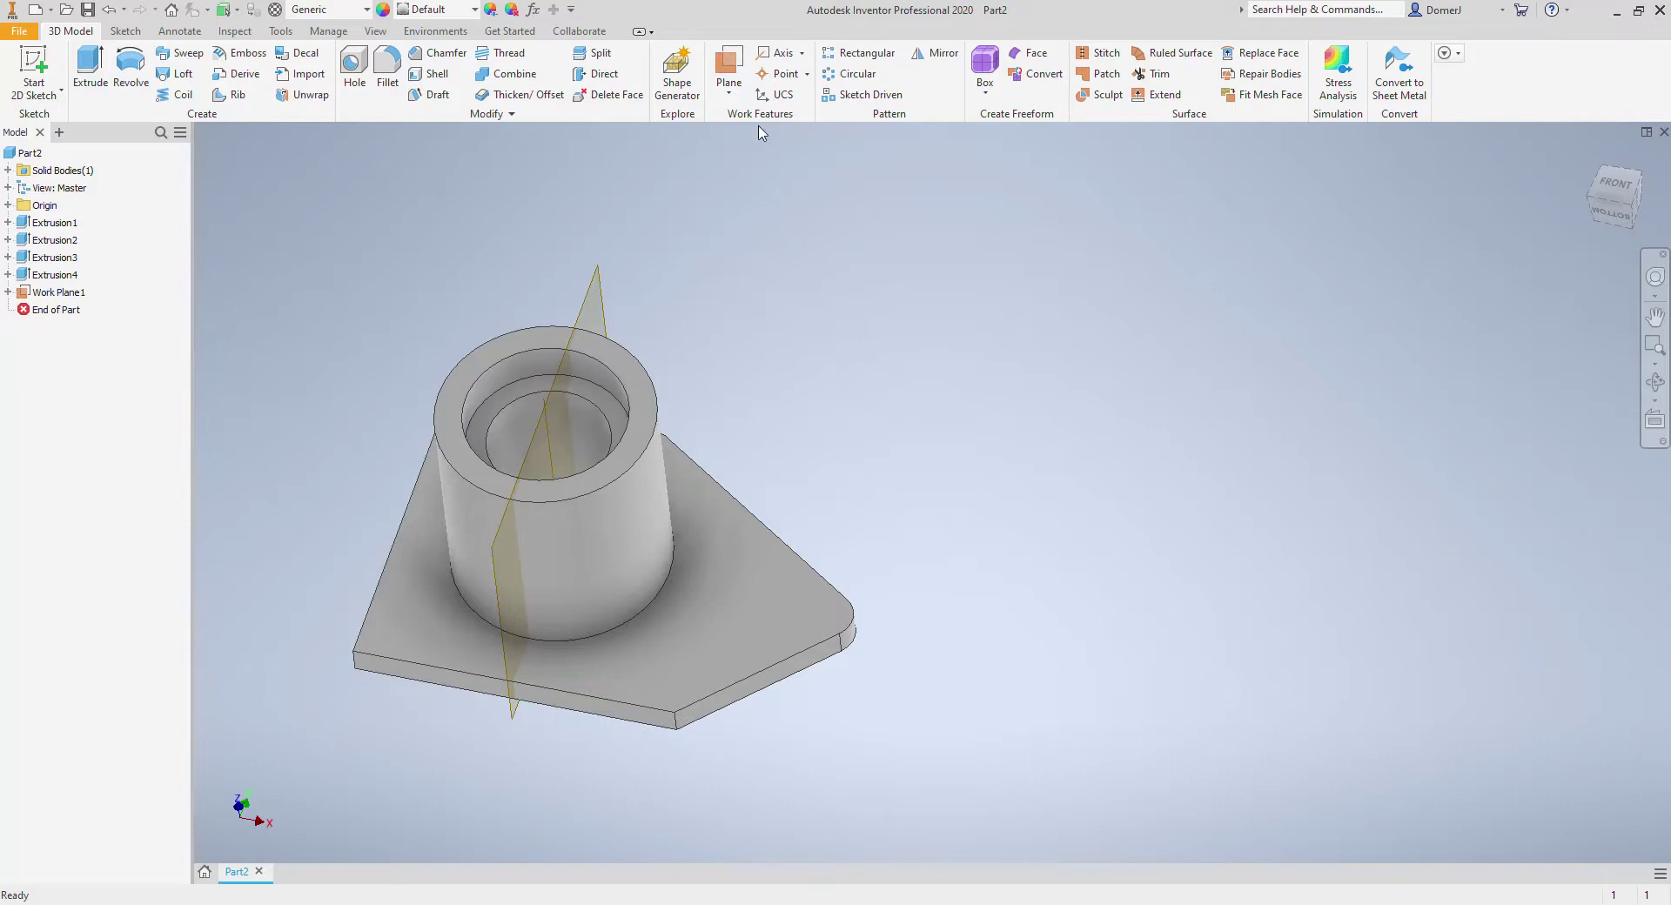
Step: Add a second work plane offset 1.5 in from Work Plane1
click(728, 70)
drag(599, 275, 744, 303)
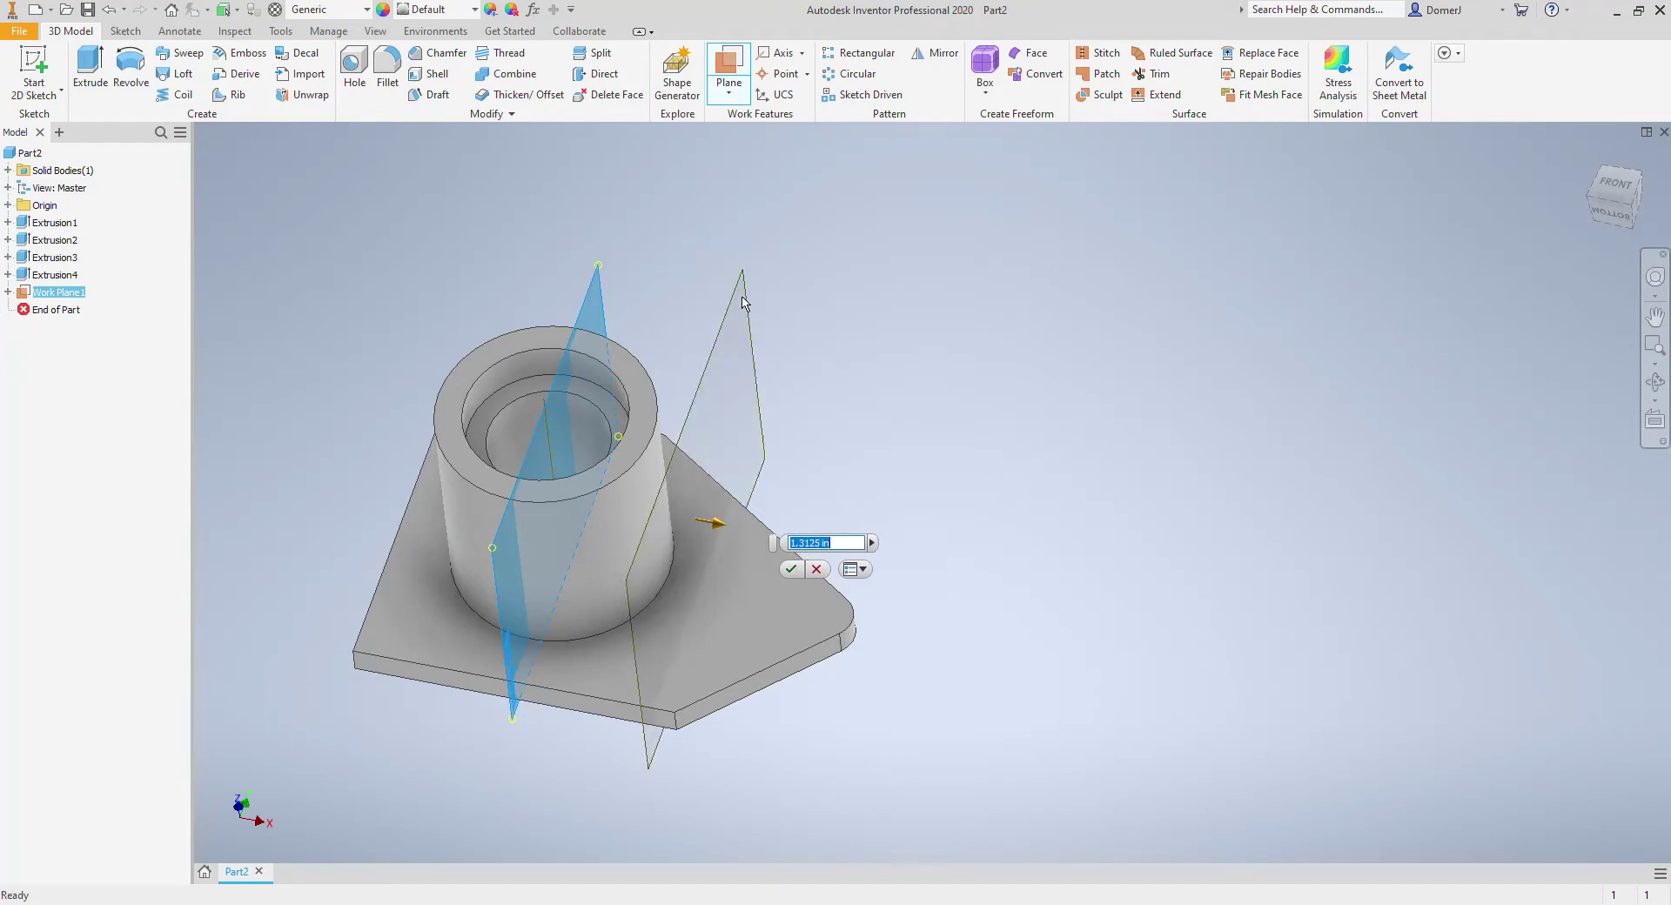
key(Return)
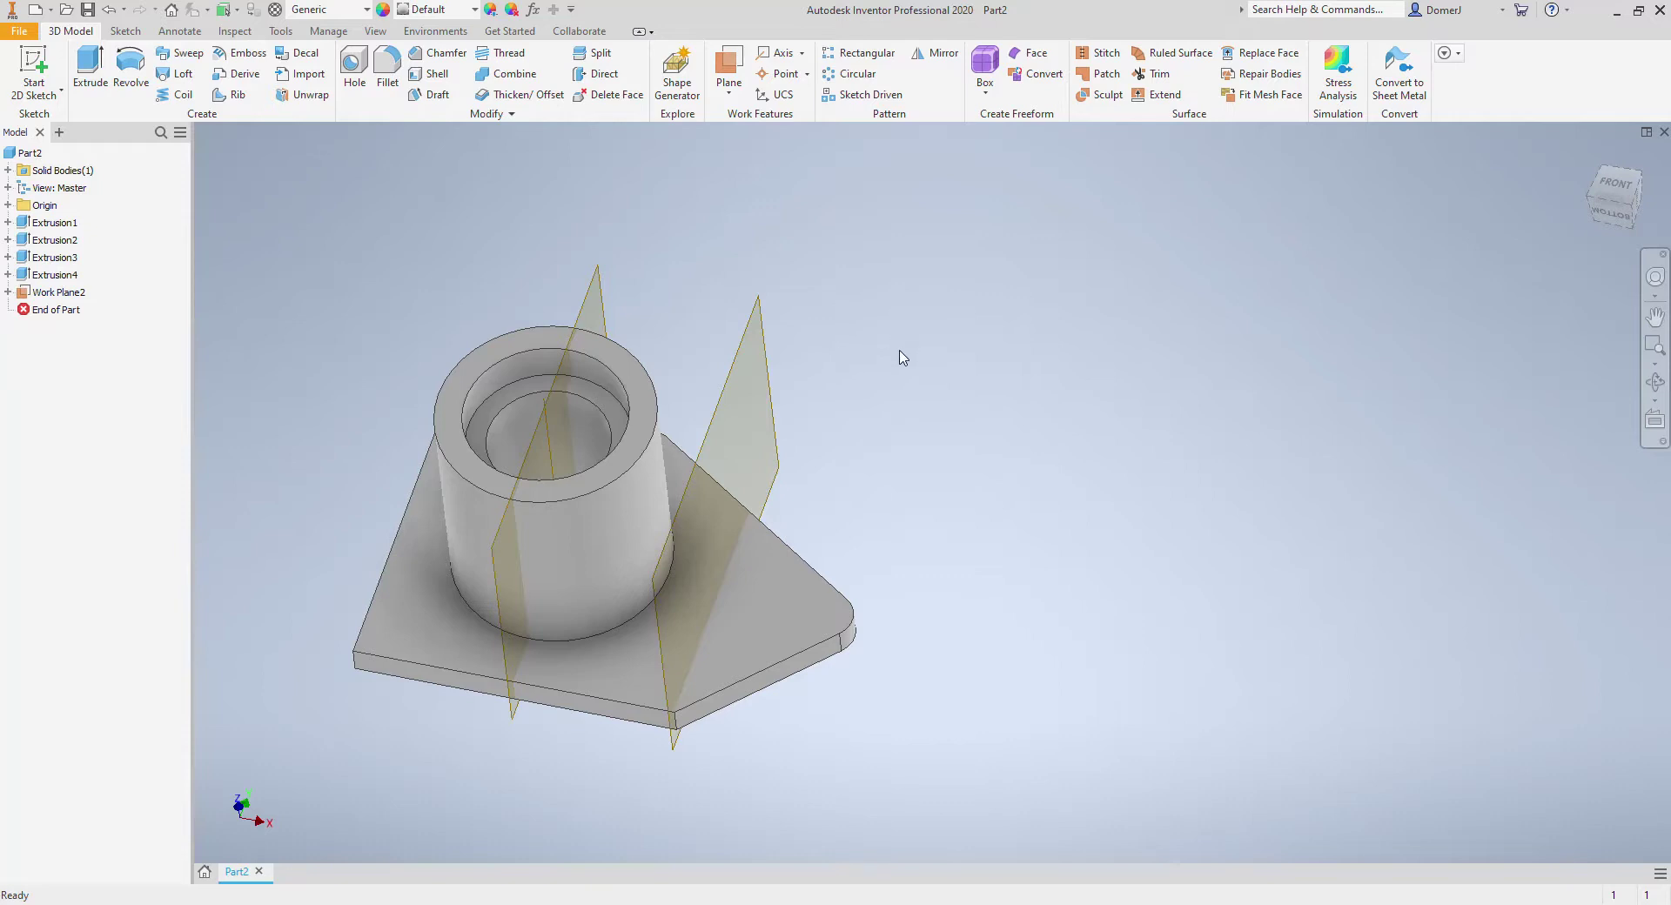
Step: Start a sketch on Work Plane2, rotate the view and apply Slice Graphics
click(33, 70)
click(749, 335)
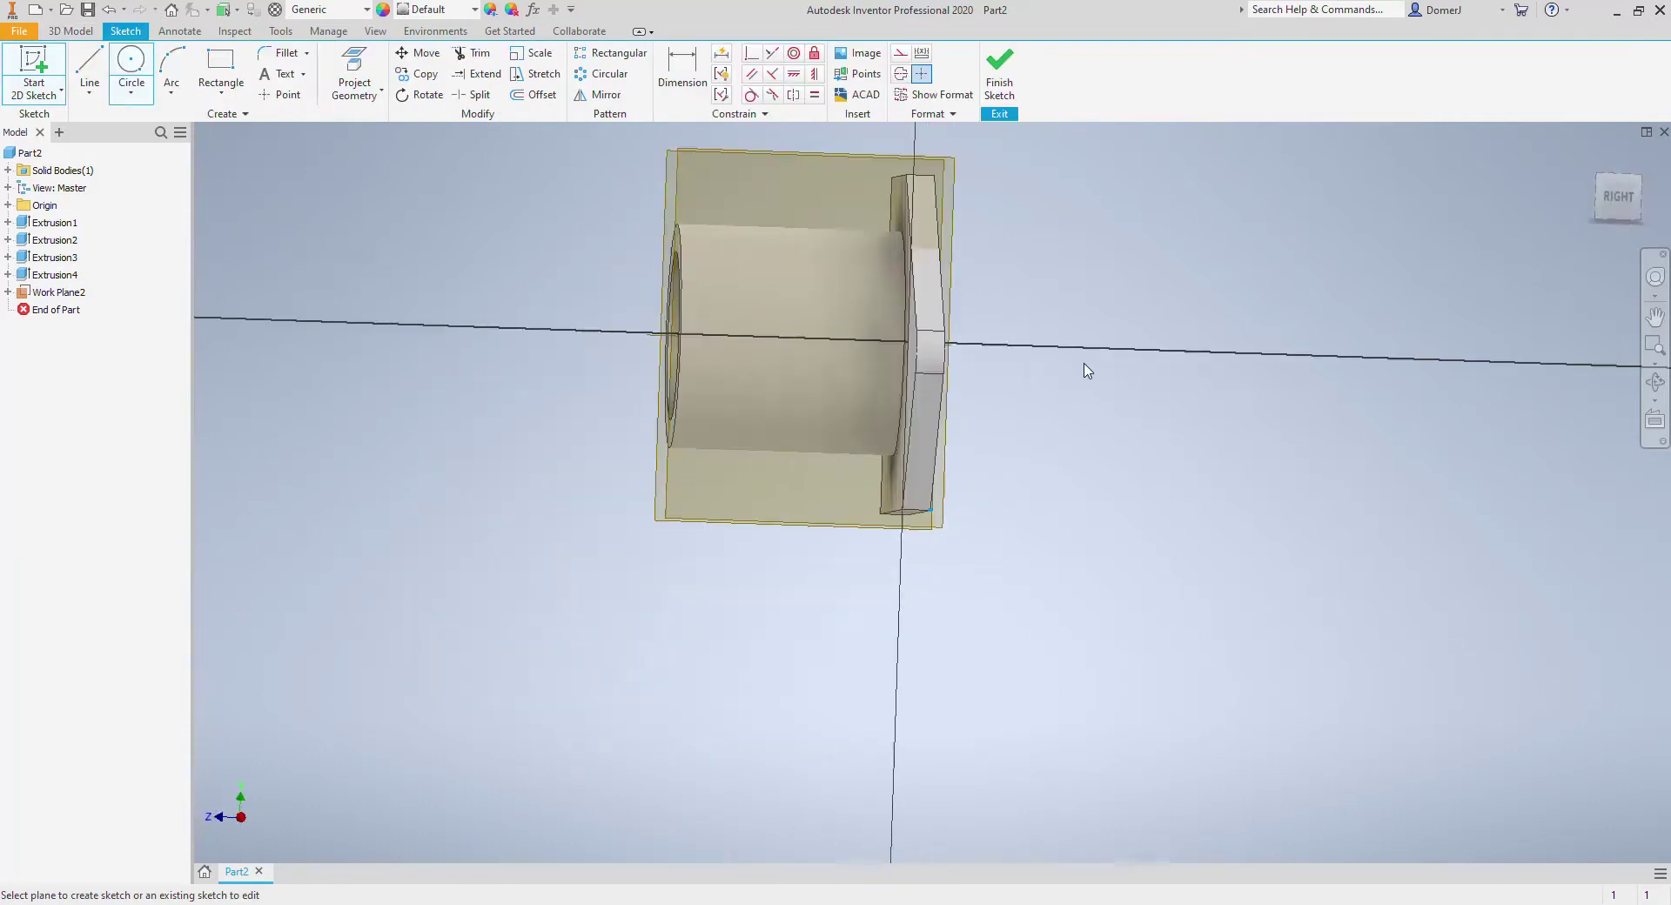
click(1661, 168)
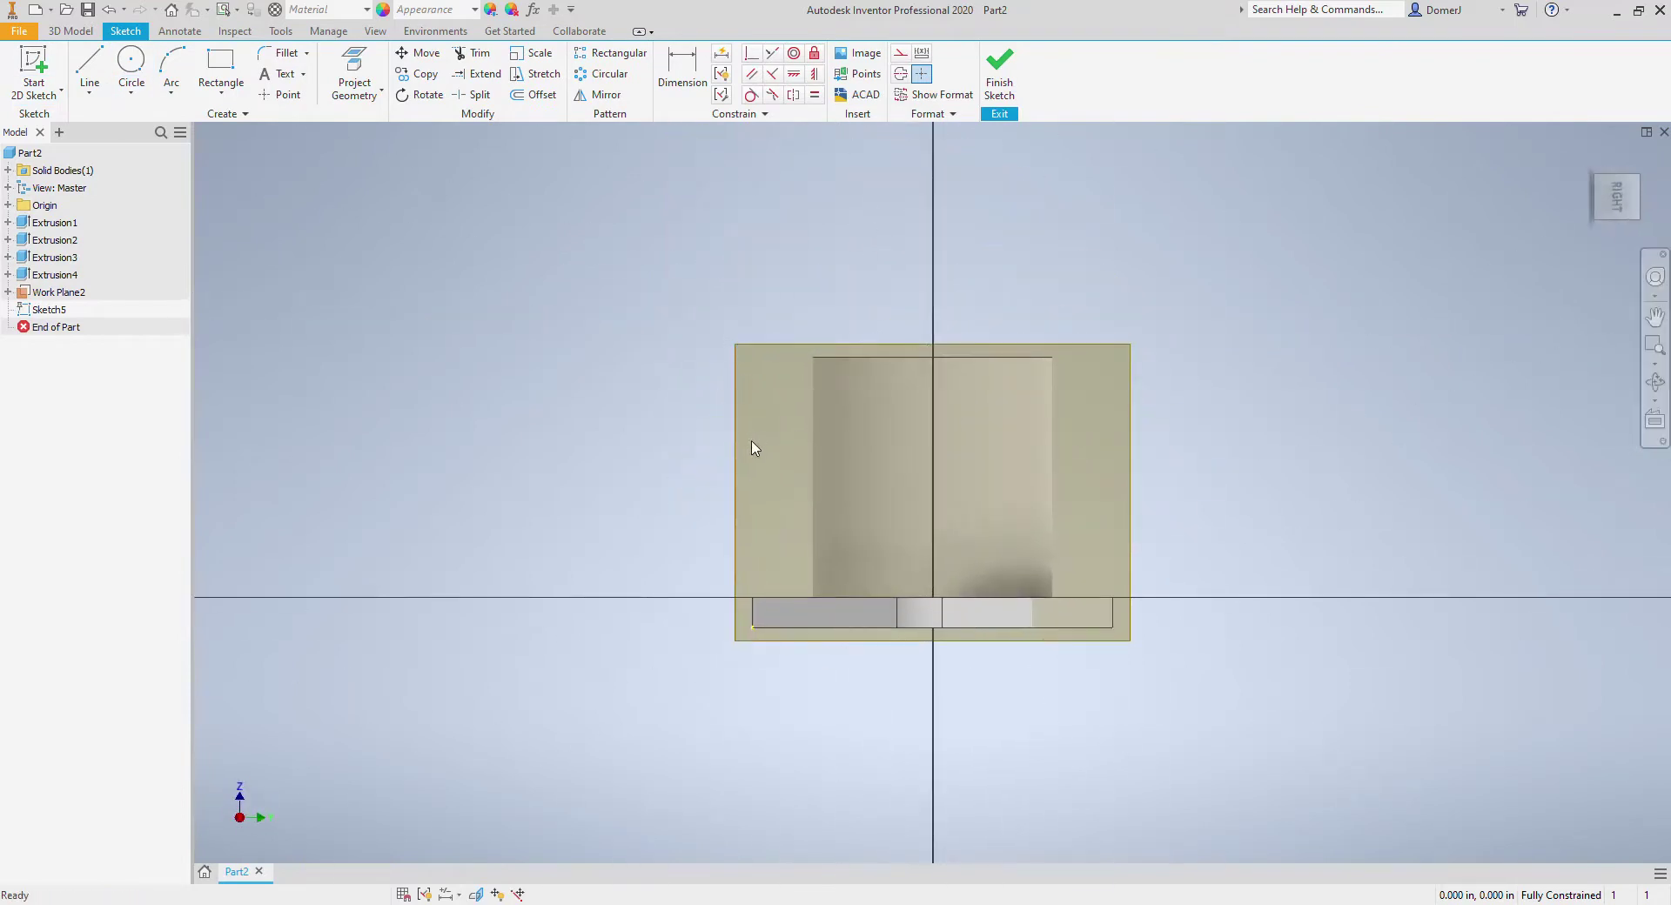
scroll(688, 436, down, 3)
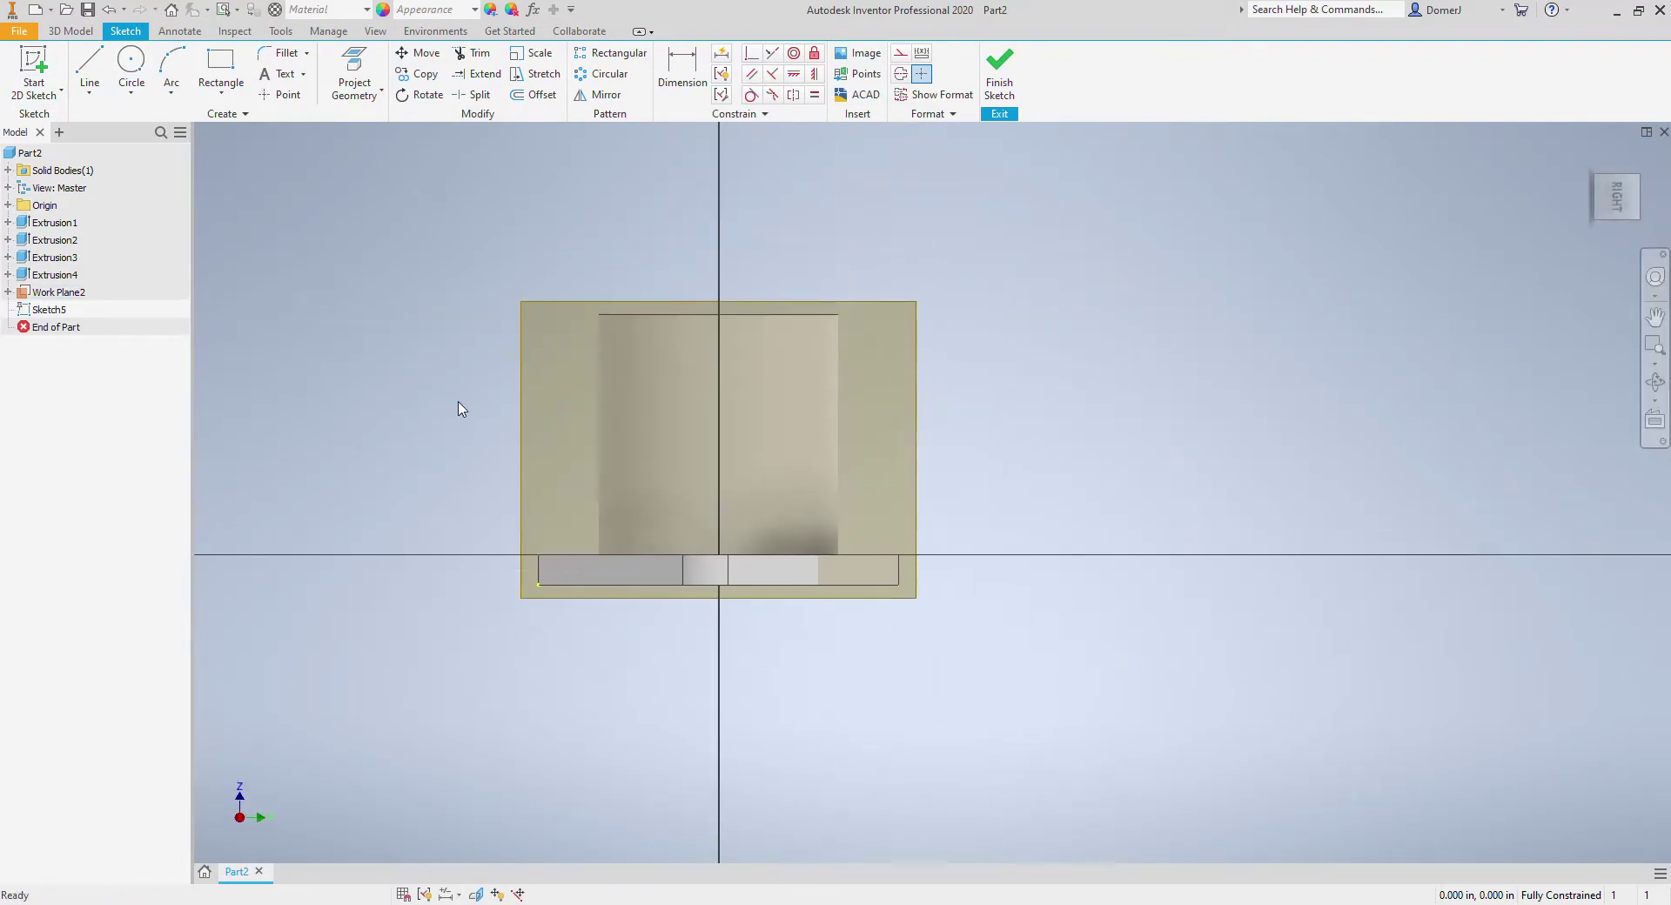
right_click(461, 407)
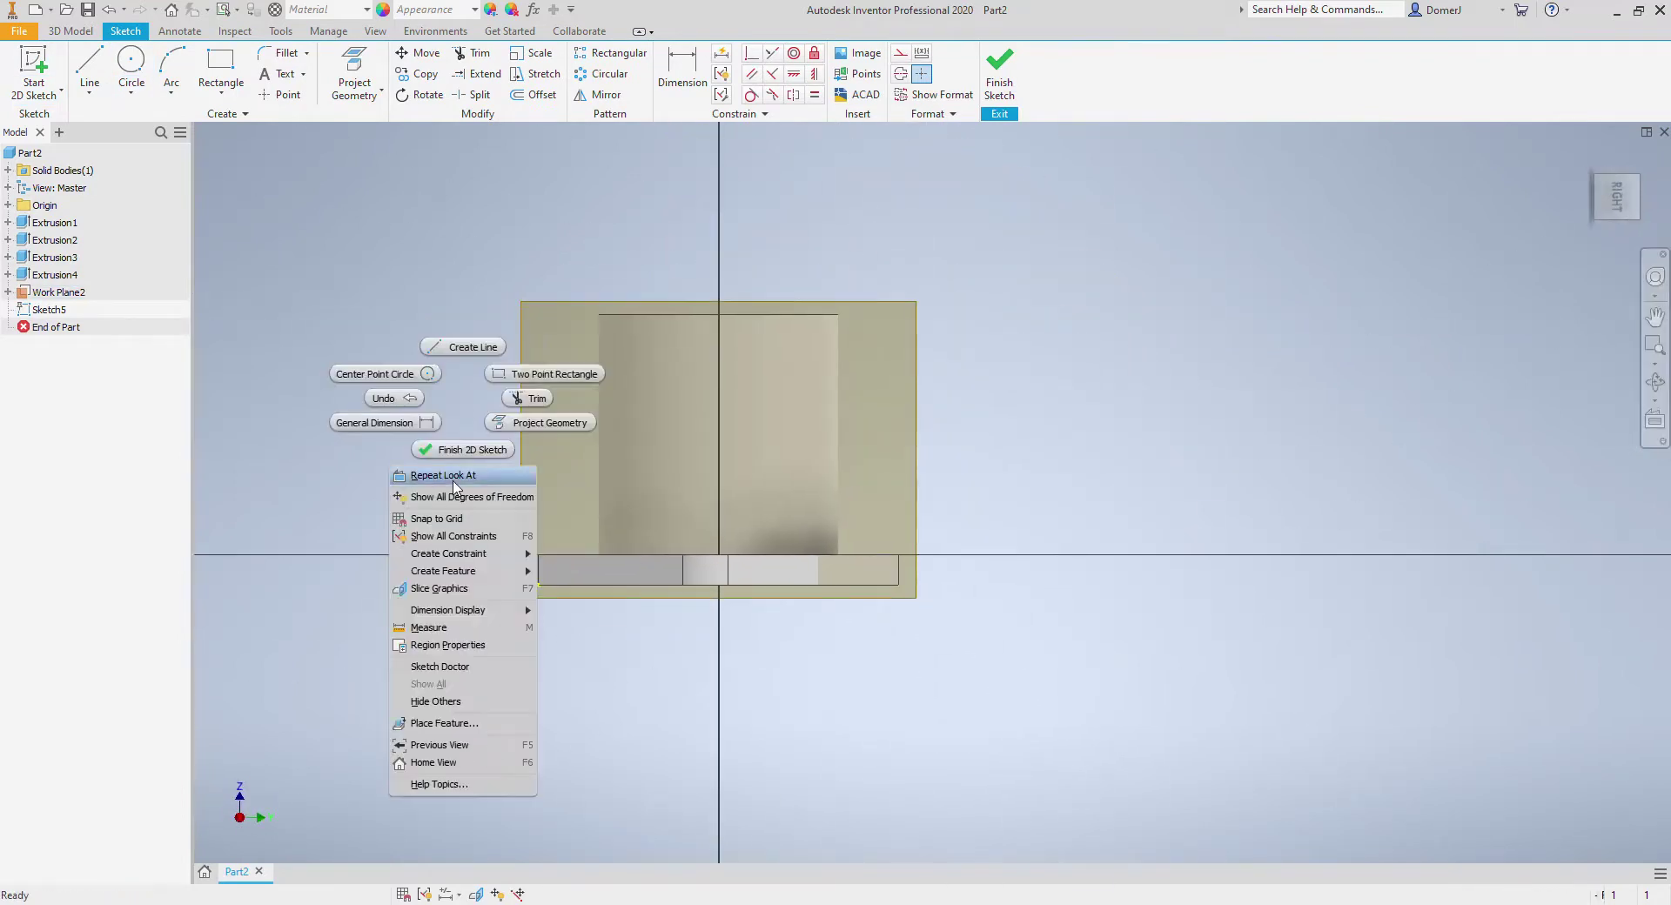
click(441, 590)
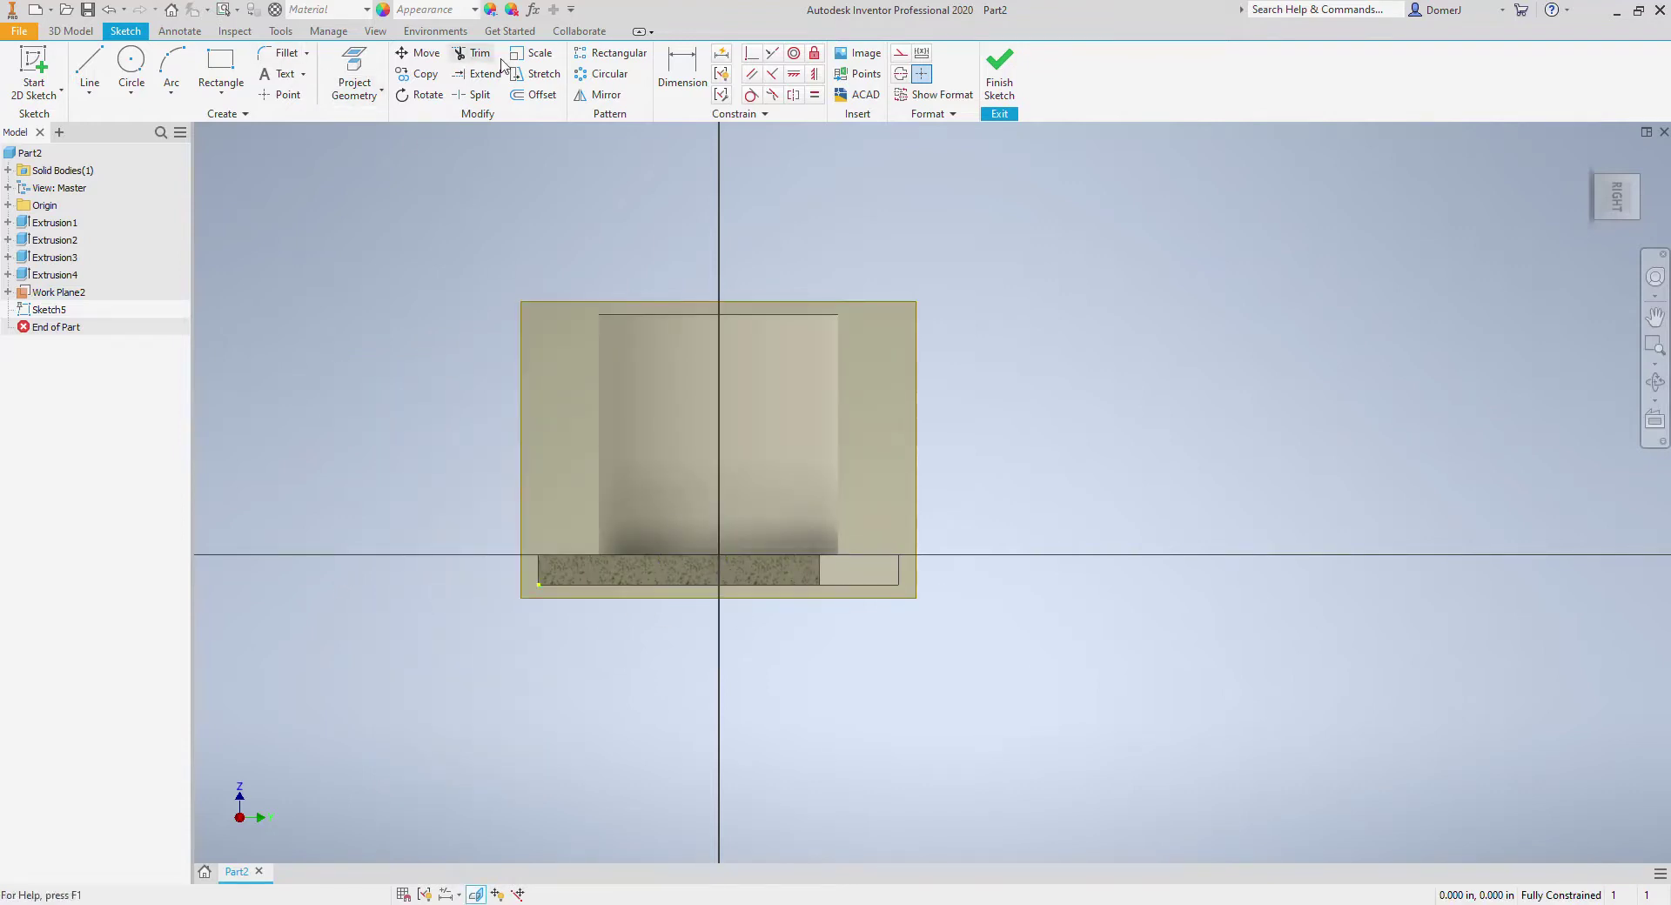
Step: Project the boss's left and right vertical edges into the sketch
click(357, 67)
click(600, 359)
click(839, 393)
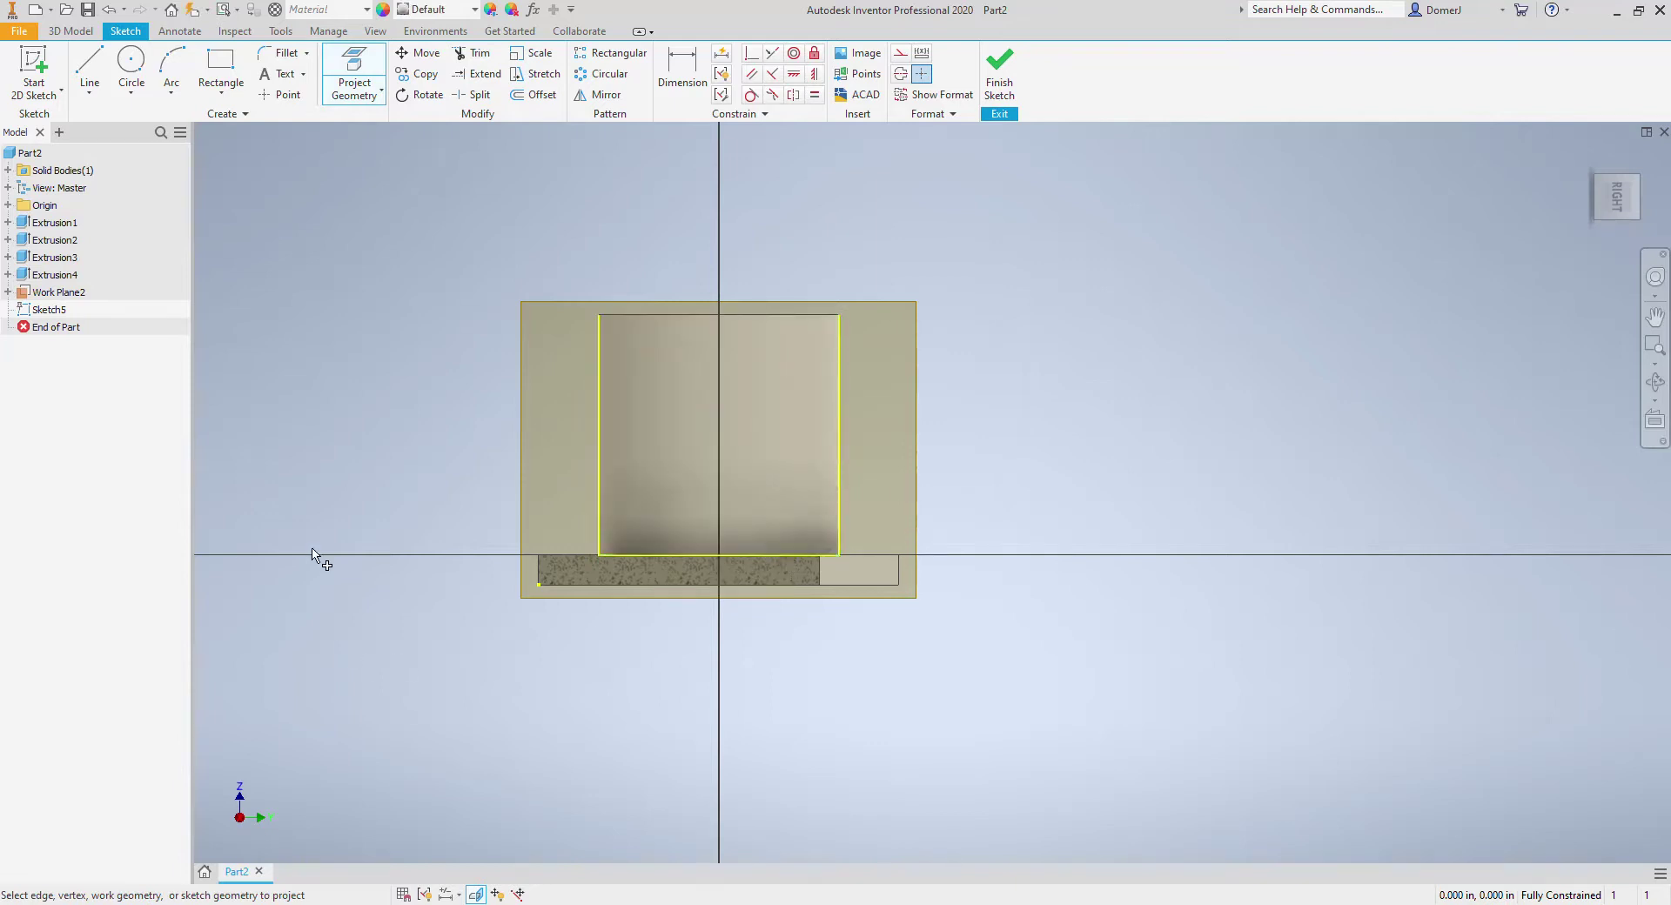
click(220, 69)
Step: Draw a 1 × 1 in rectangle starting on the bottom edge
click(675, 554)
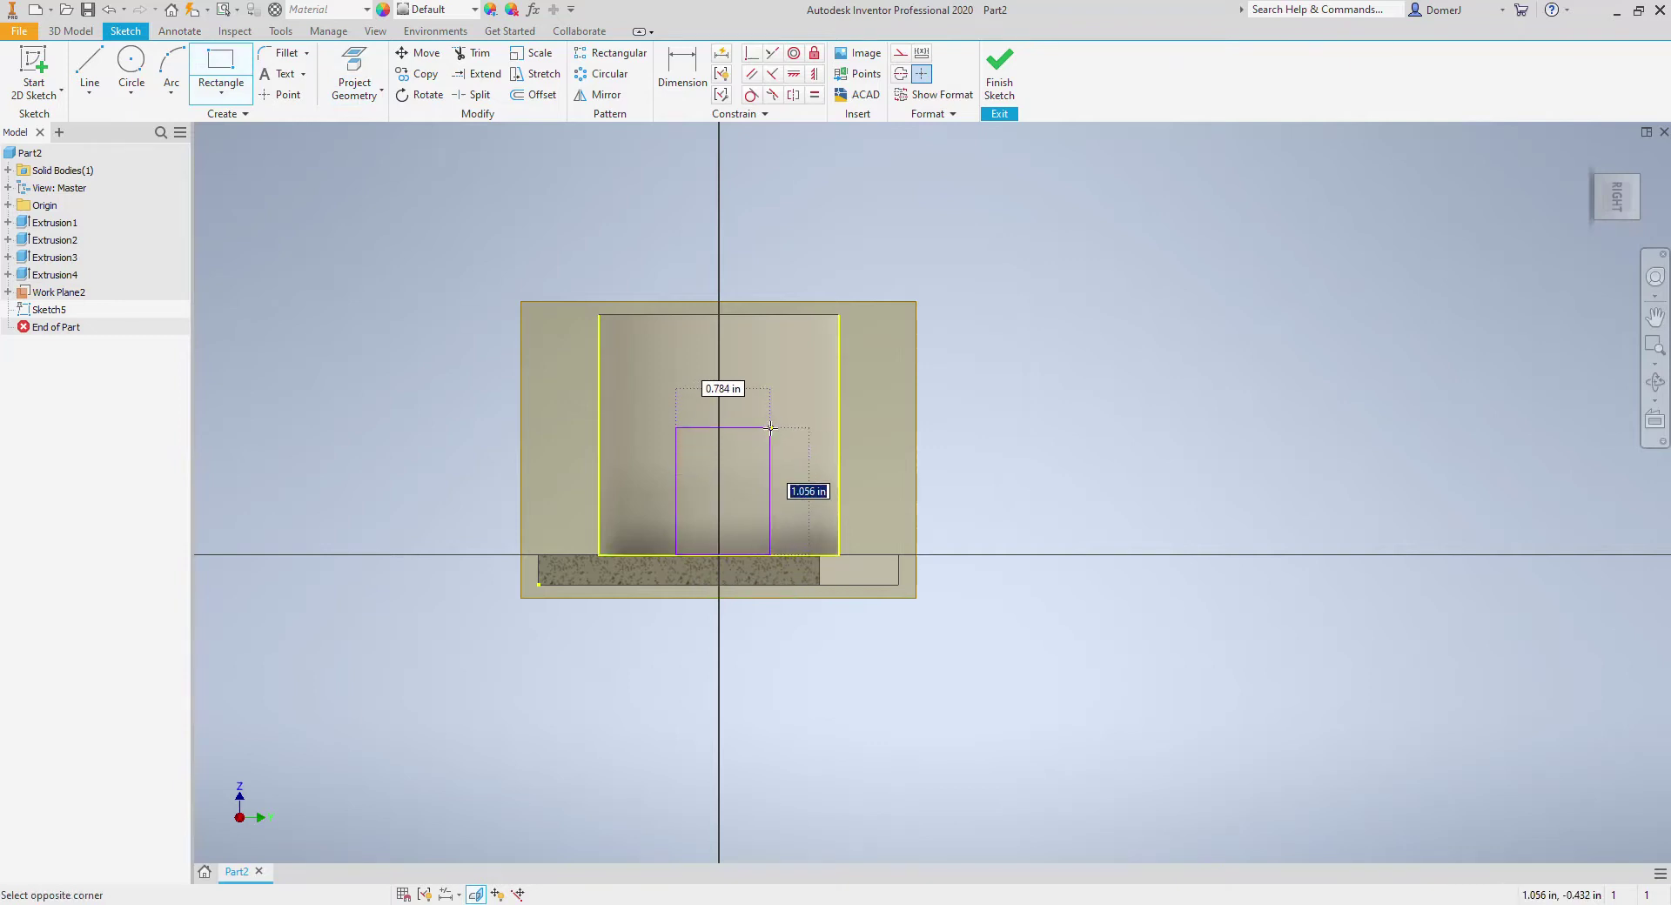
text(1)
key(Tab)
text(1)
key(Tab)
key(Return)
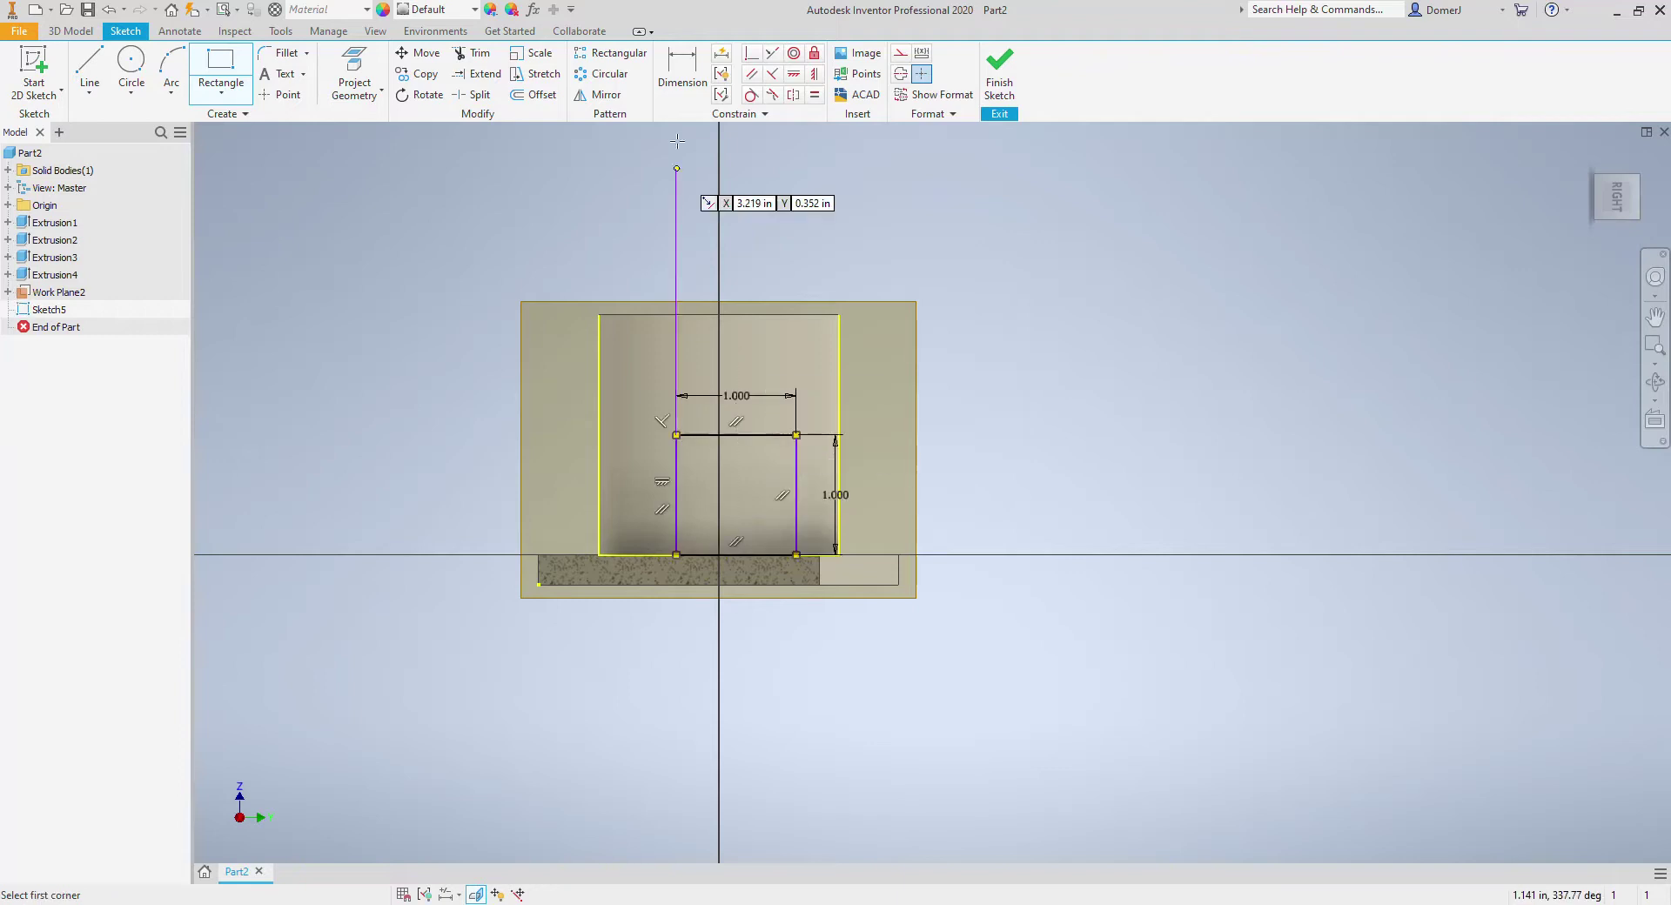
Step: Dimension the rectangle's left edge 0.5 in from the projected boss edge
click(682, 69)
click(678, 478)
click(598, 480)
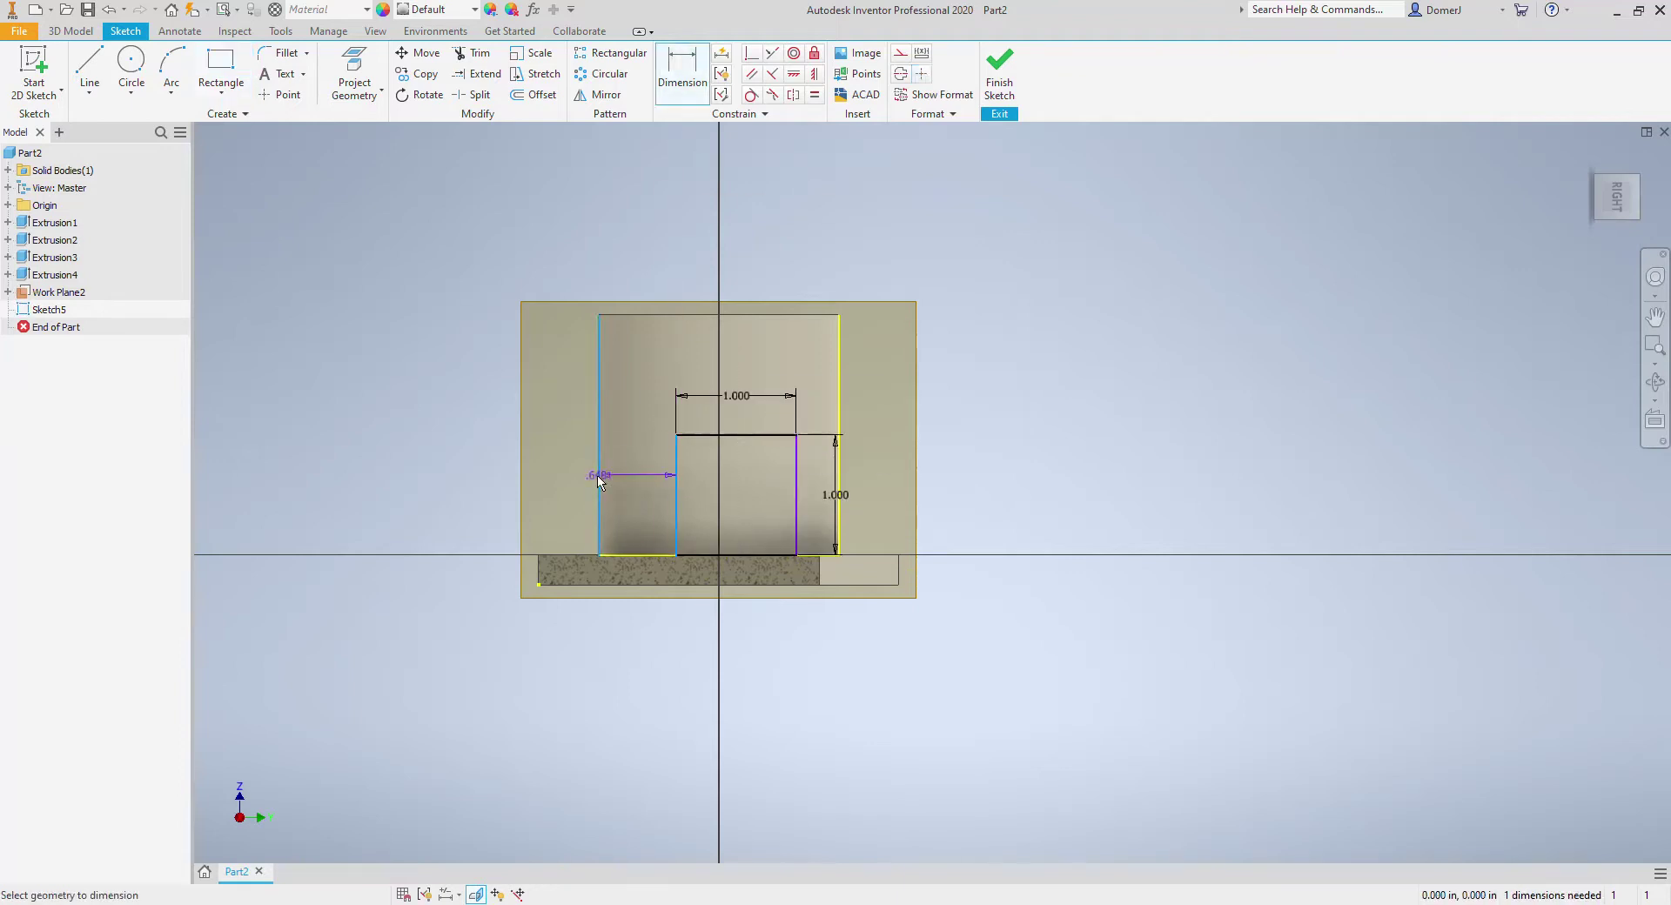
click(623, 485)
text(.5)
key(Return)
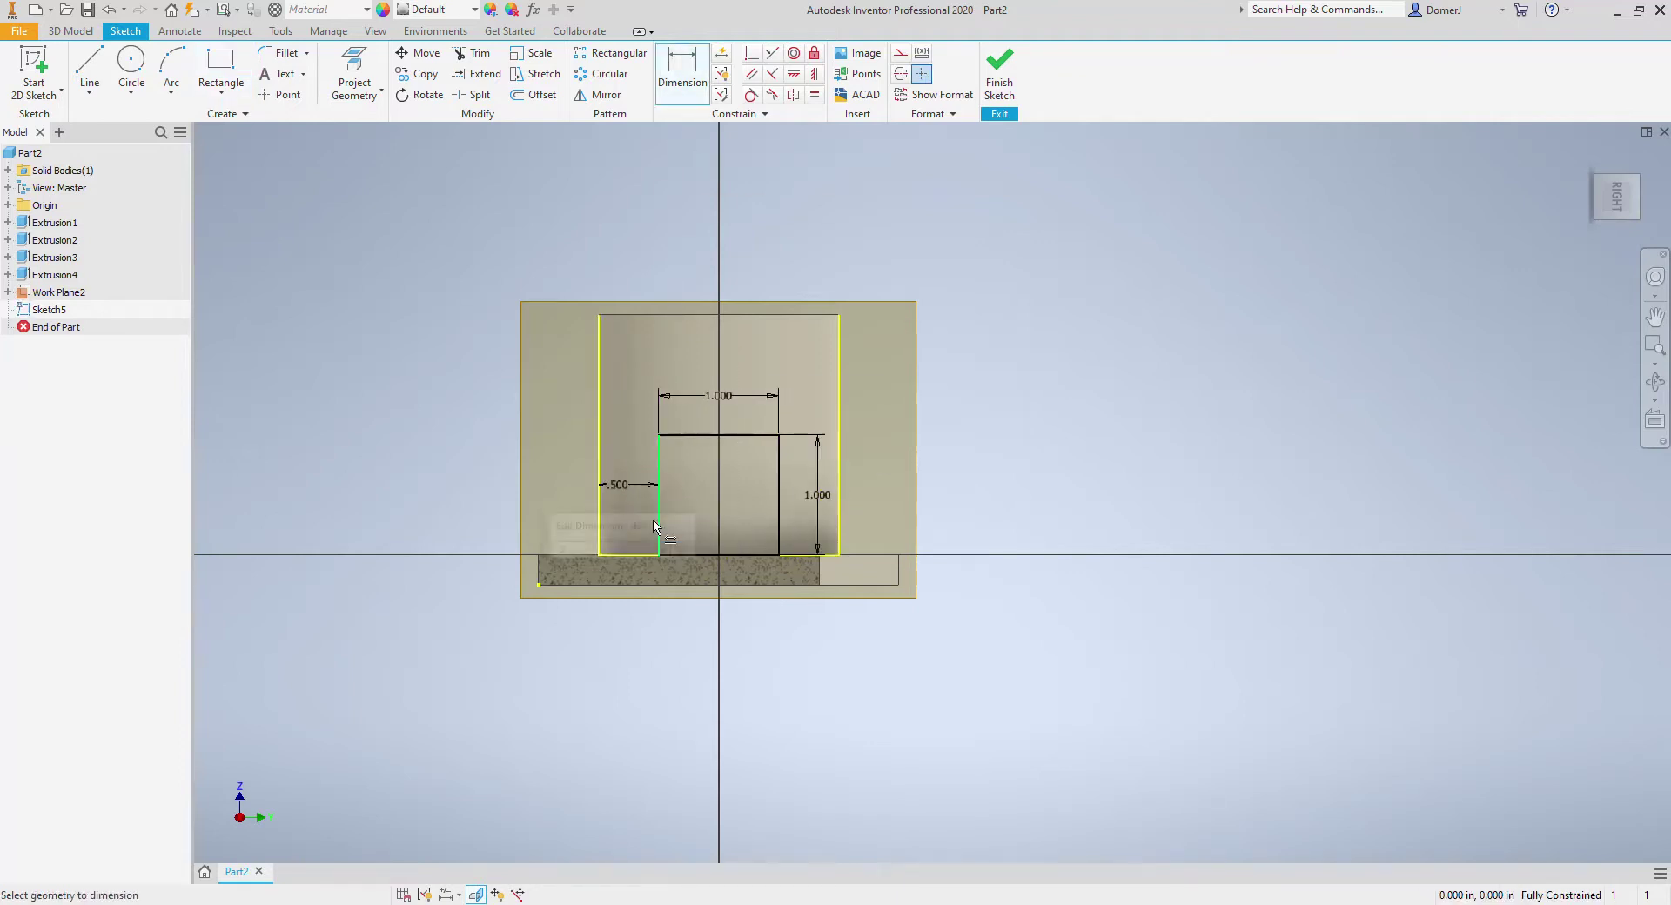
Step: Add a circle centred on the rectangle's top edge spanning its width, and finish the sketch
click(131, 70)
click(719, 435)
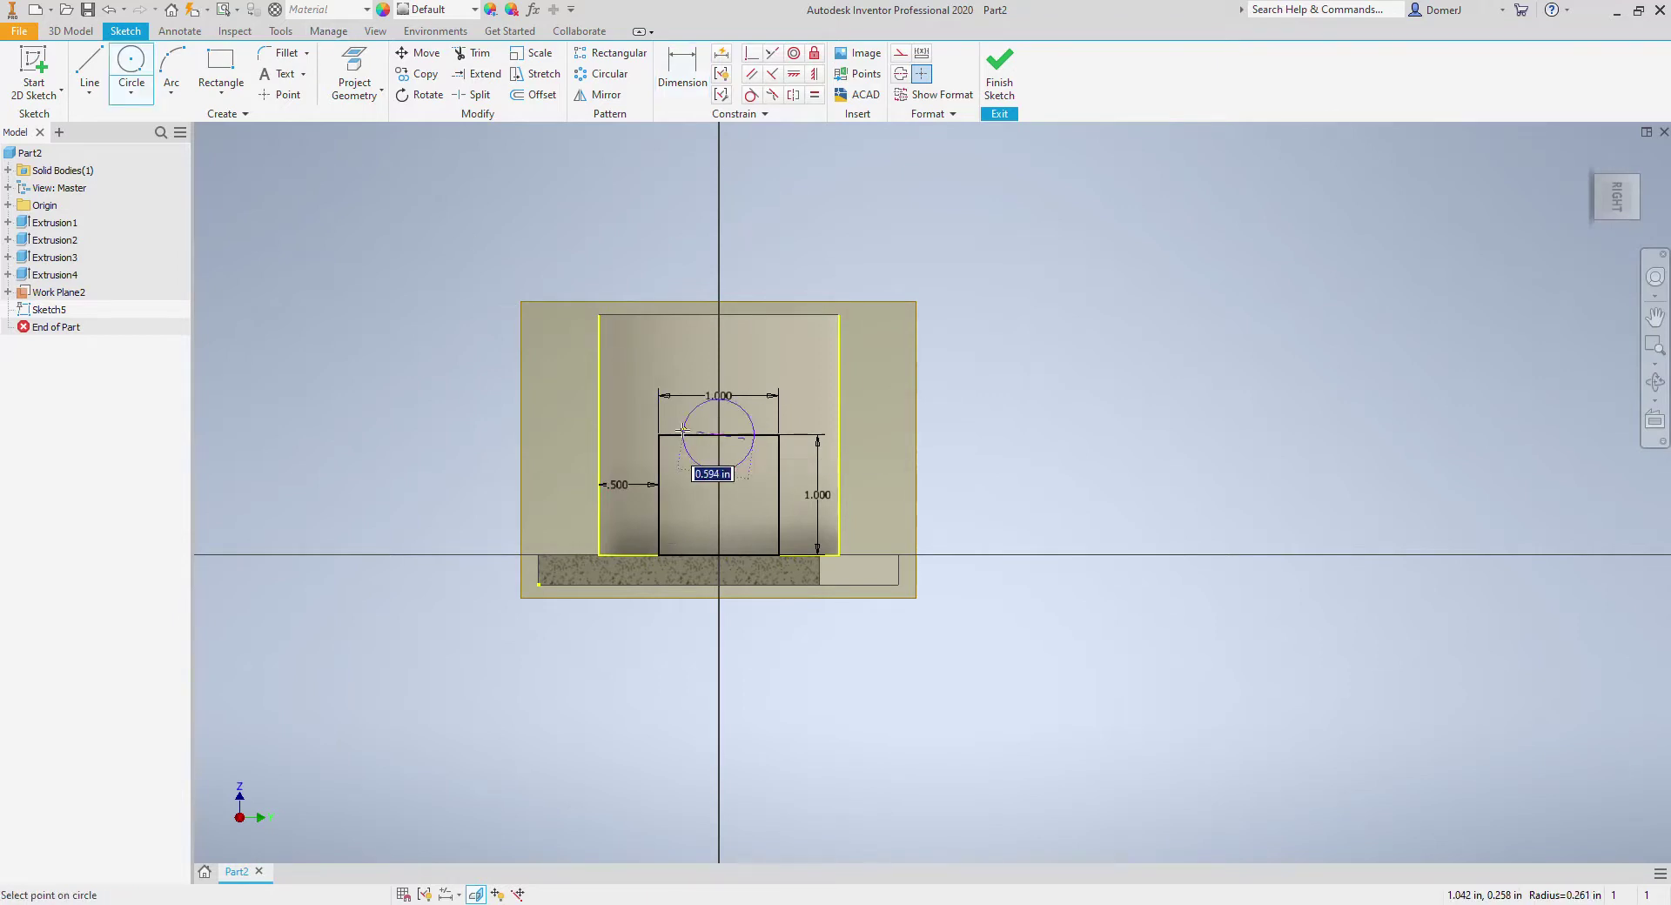
click(656, 435)
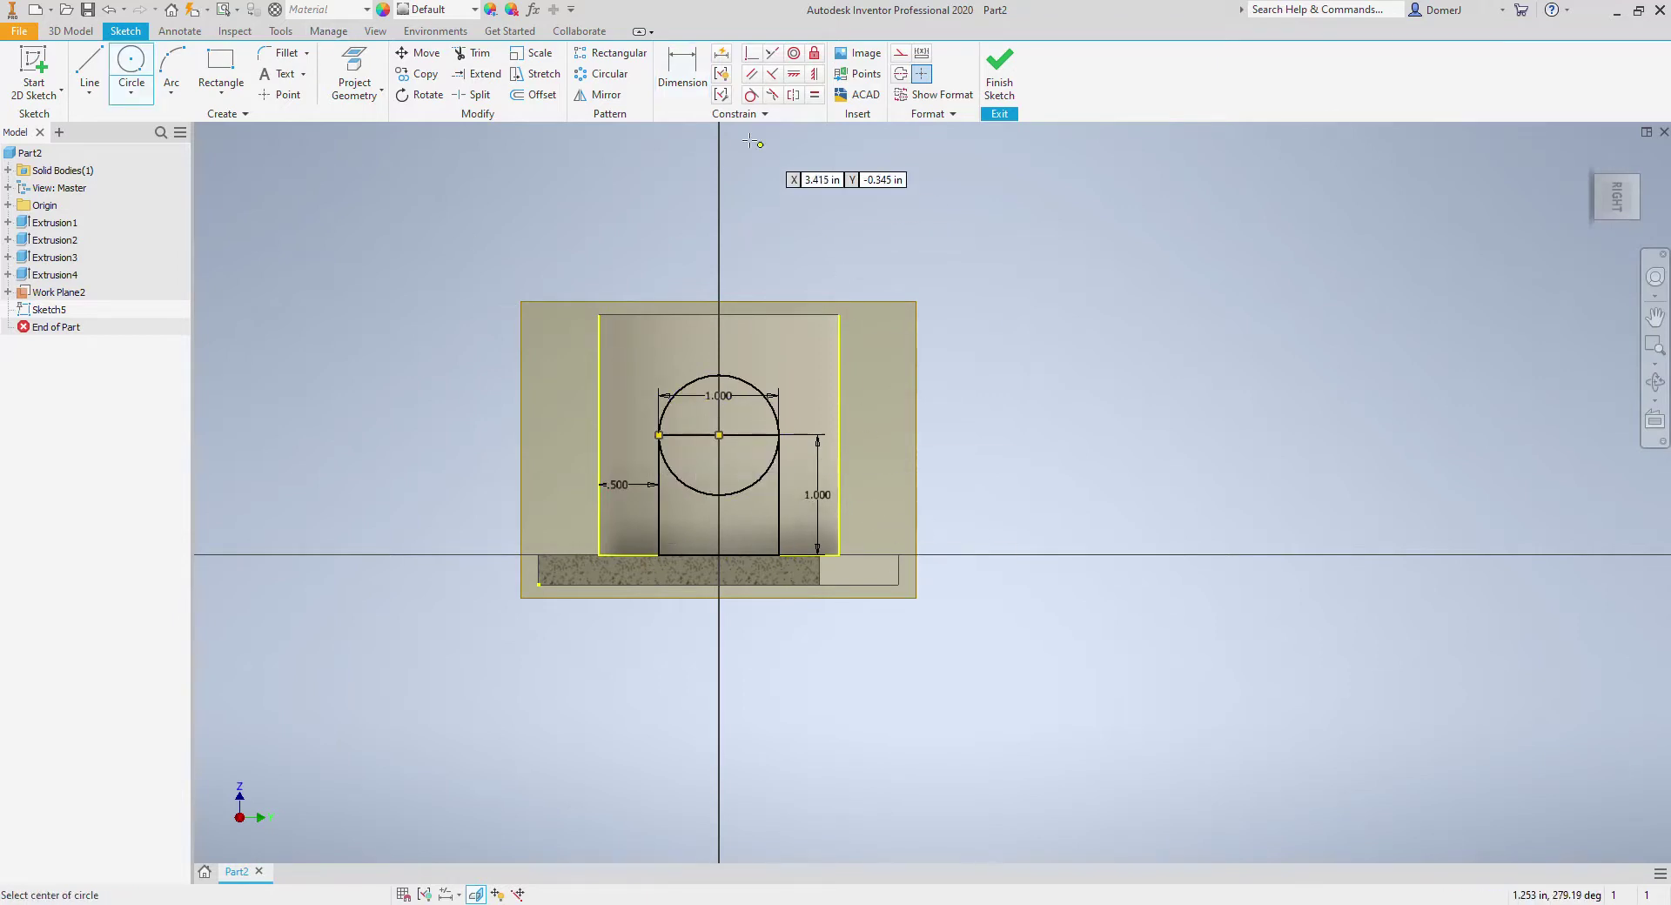
click(1002, 78)
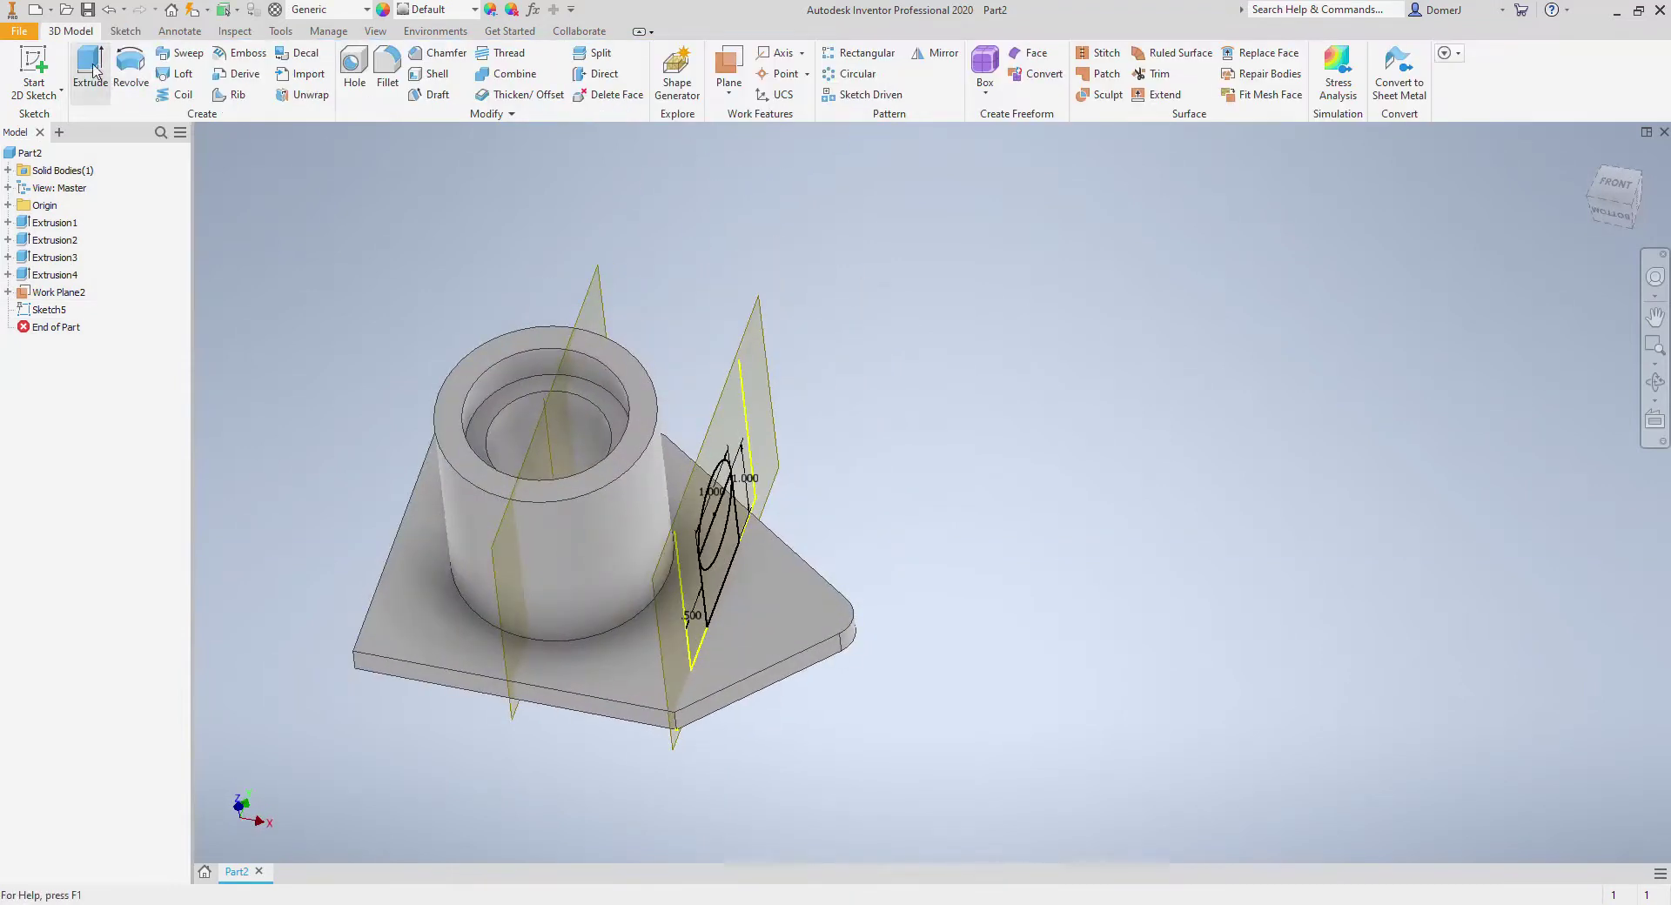
Step: Extrude the three rib profiles toward the boss so they stop at the cylinder face
click(91, 69)
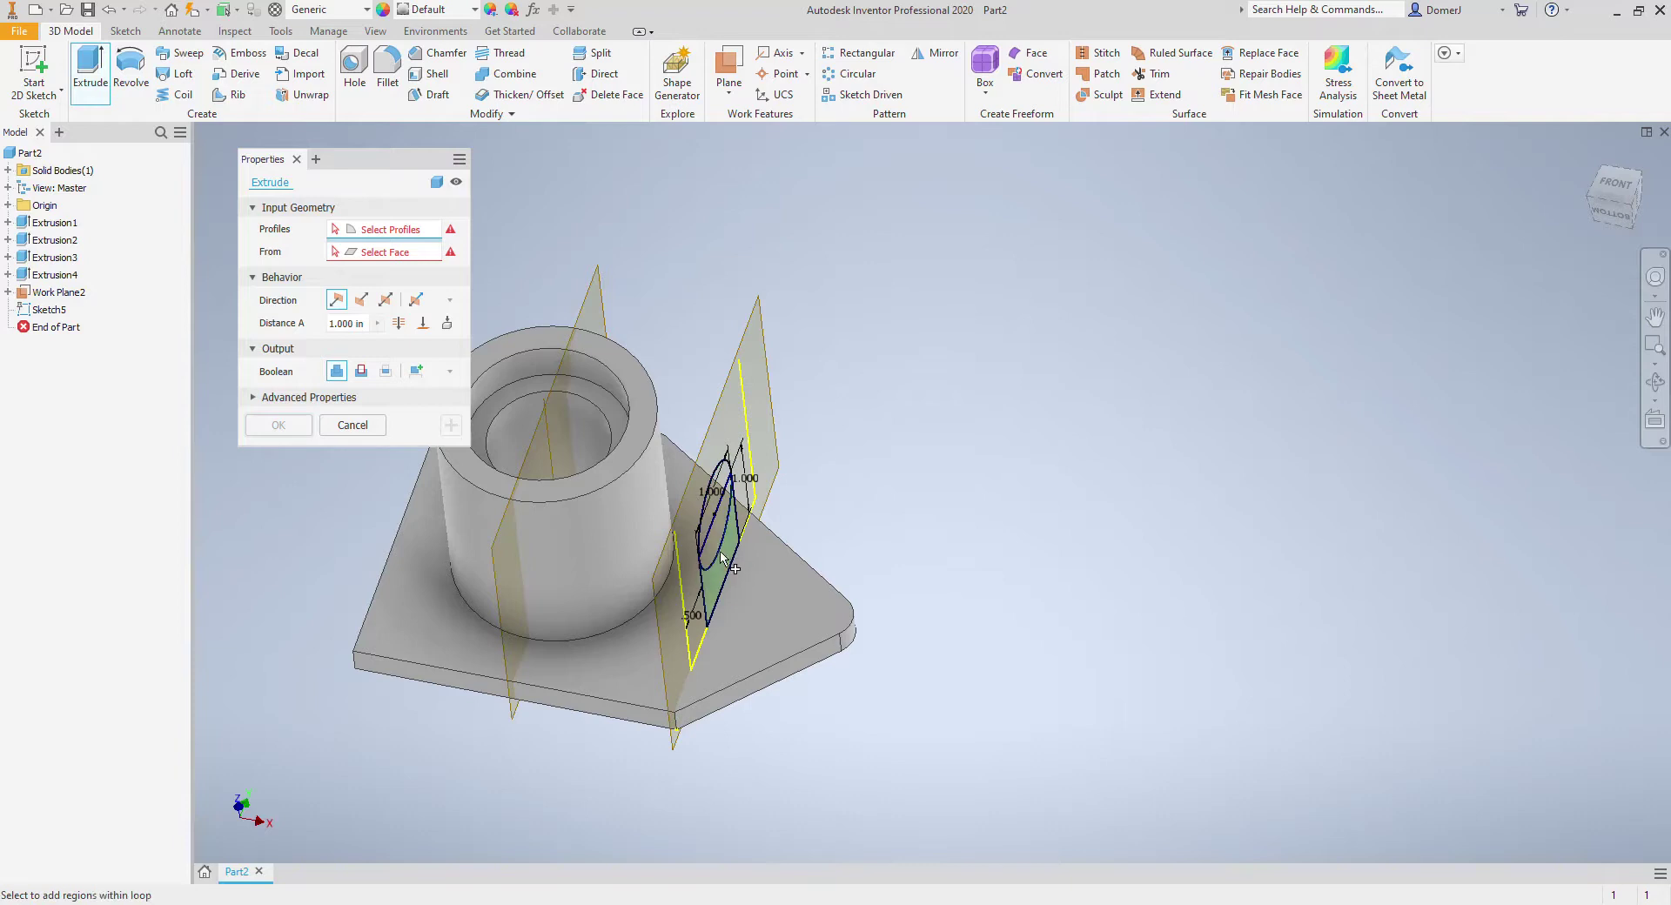
click(720, 552)
click(716, 522)
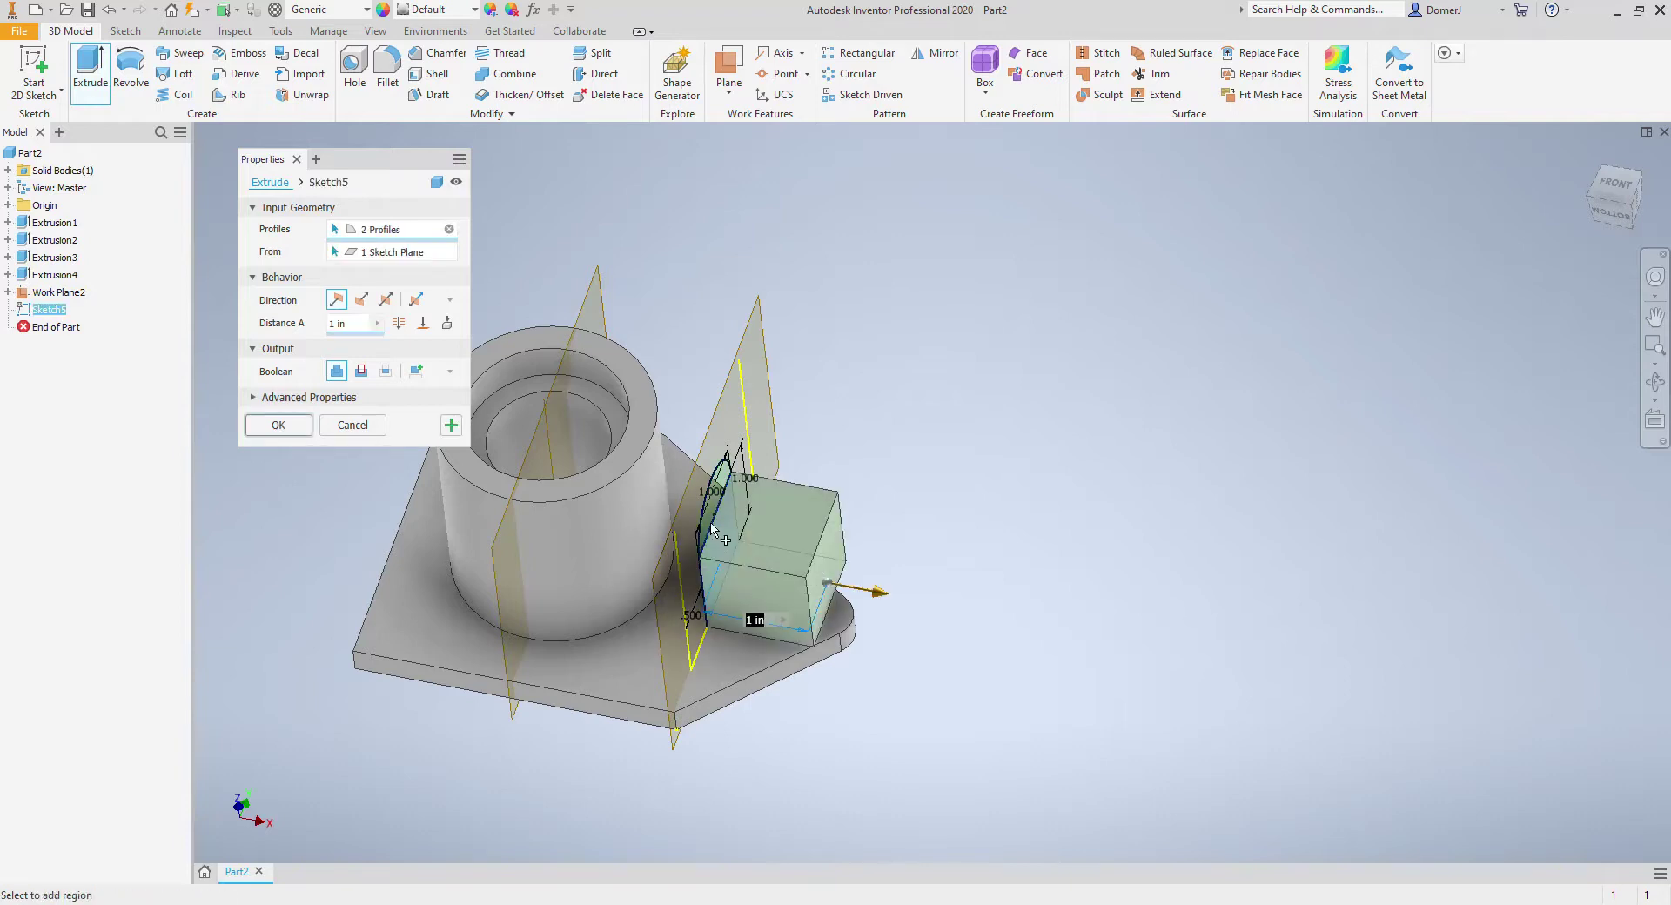
scroll(715, 512, up, 2)
click(712, 515)
scroll(689, 521, down, 2)
click(361, 299)
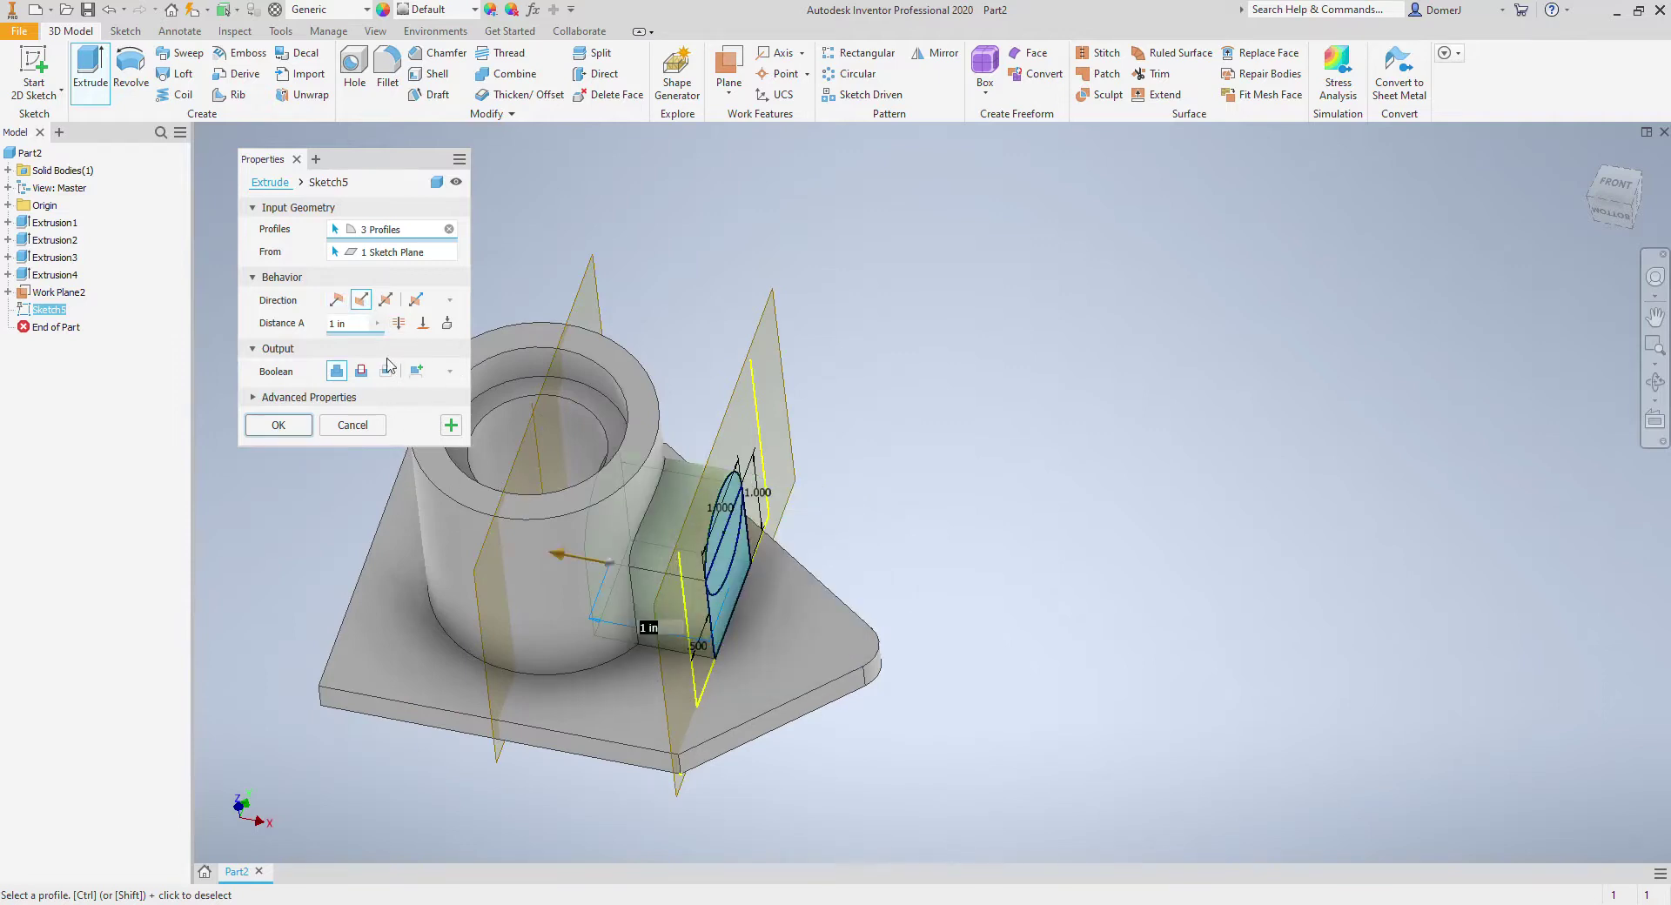
click(424, 323)
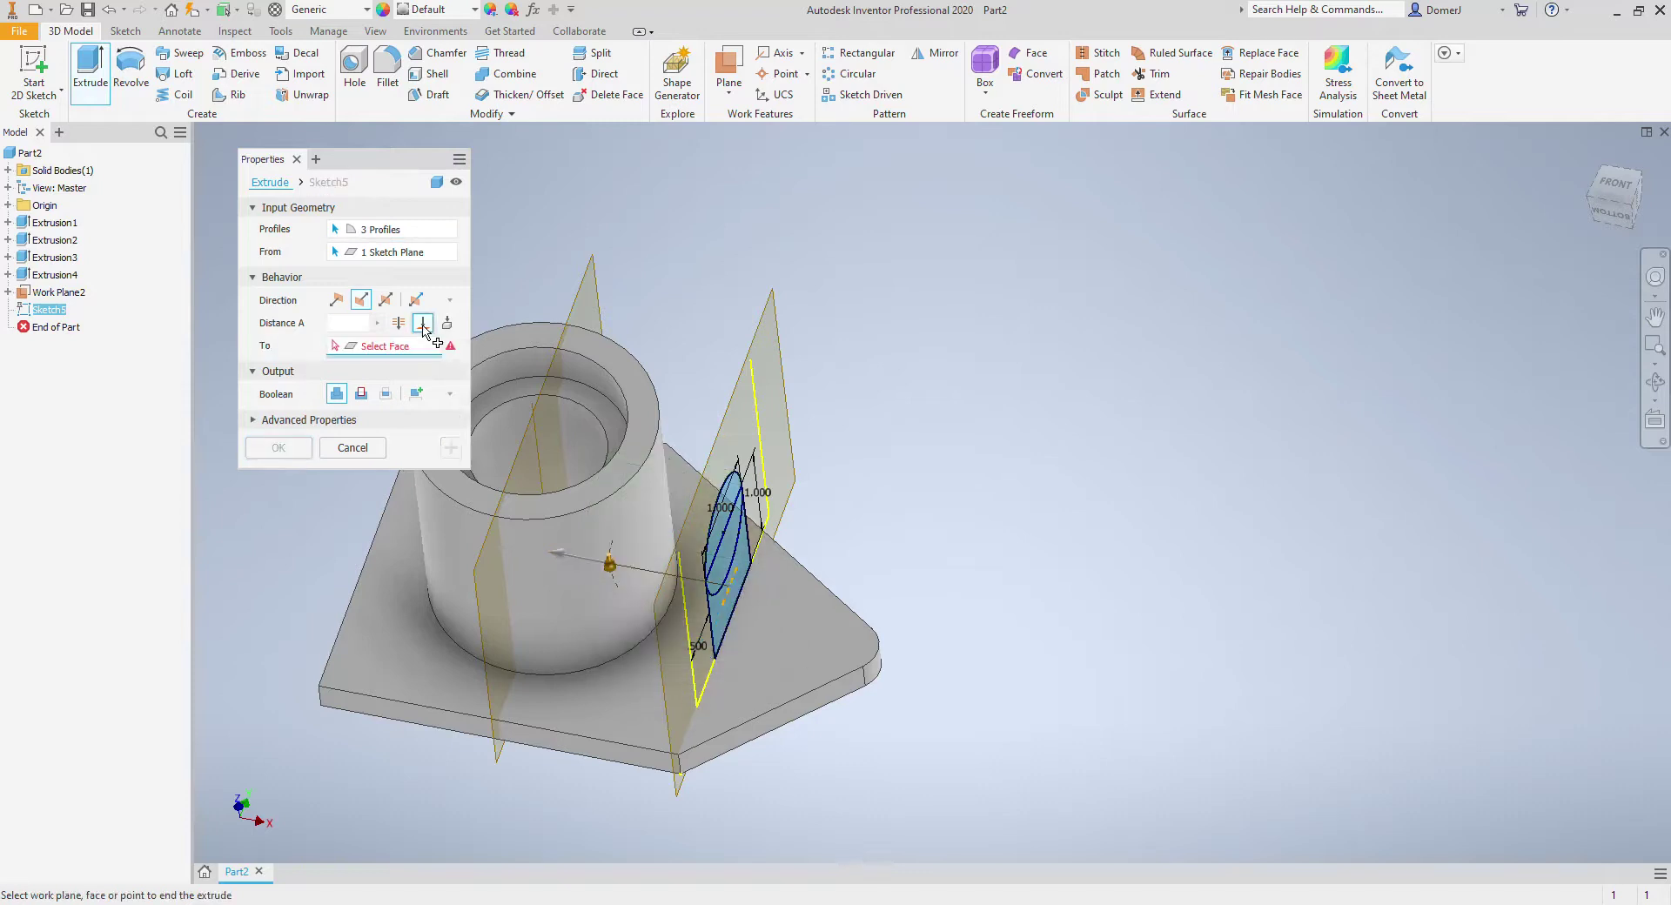
click(598, 585)
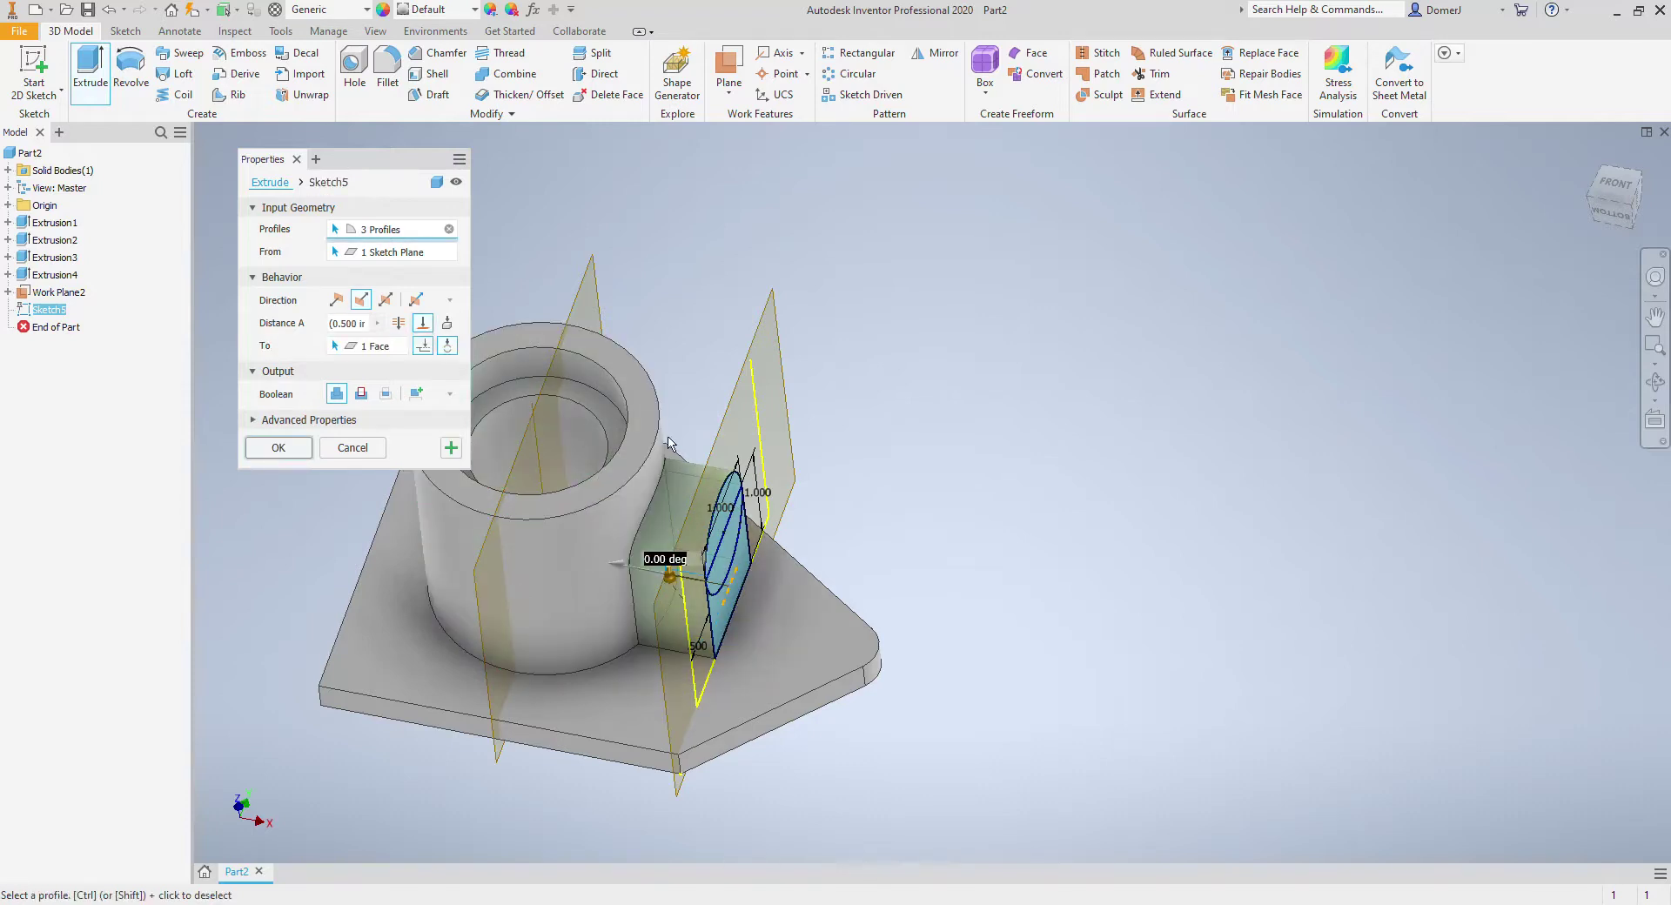
click(278, 448)
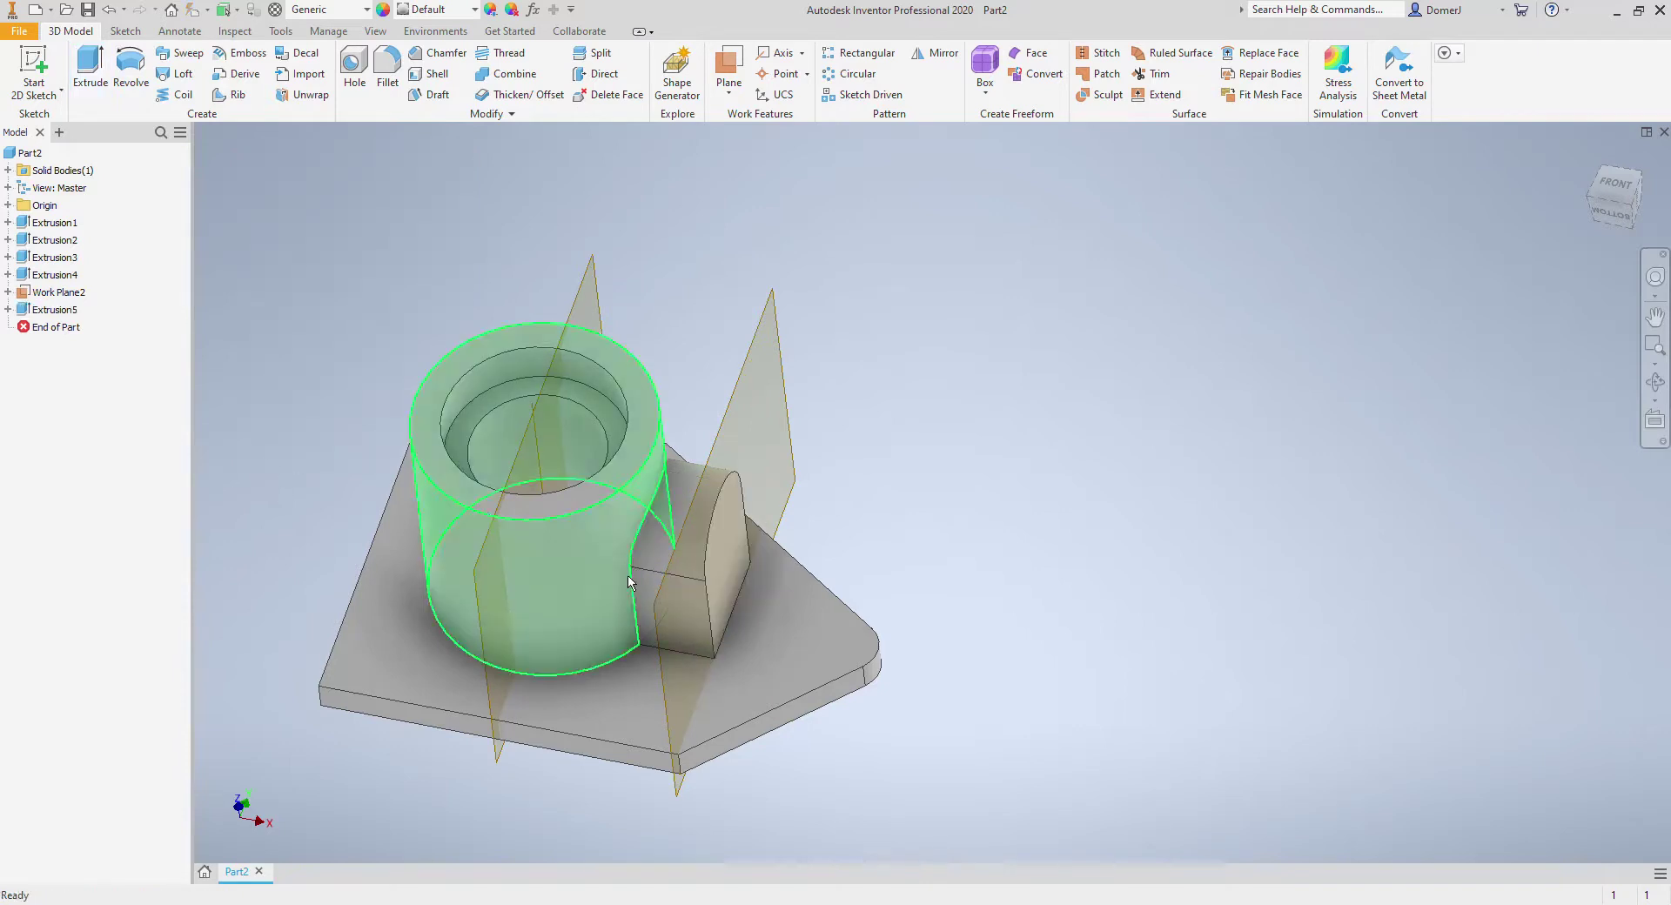
click(1655, 381)
Step: Orbit the model to a new angle and hide Work Plane2
drag(1055, 440, 835, 419)
key(Escape)
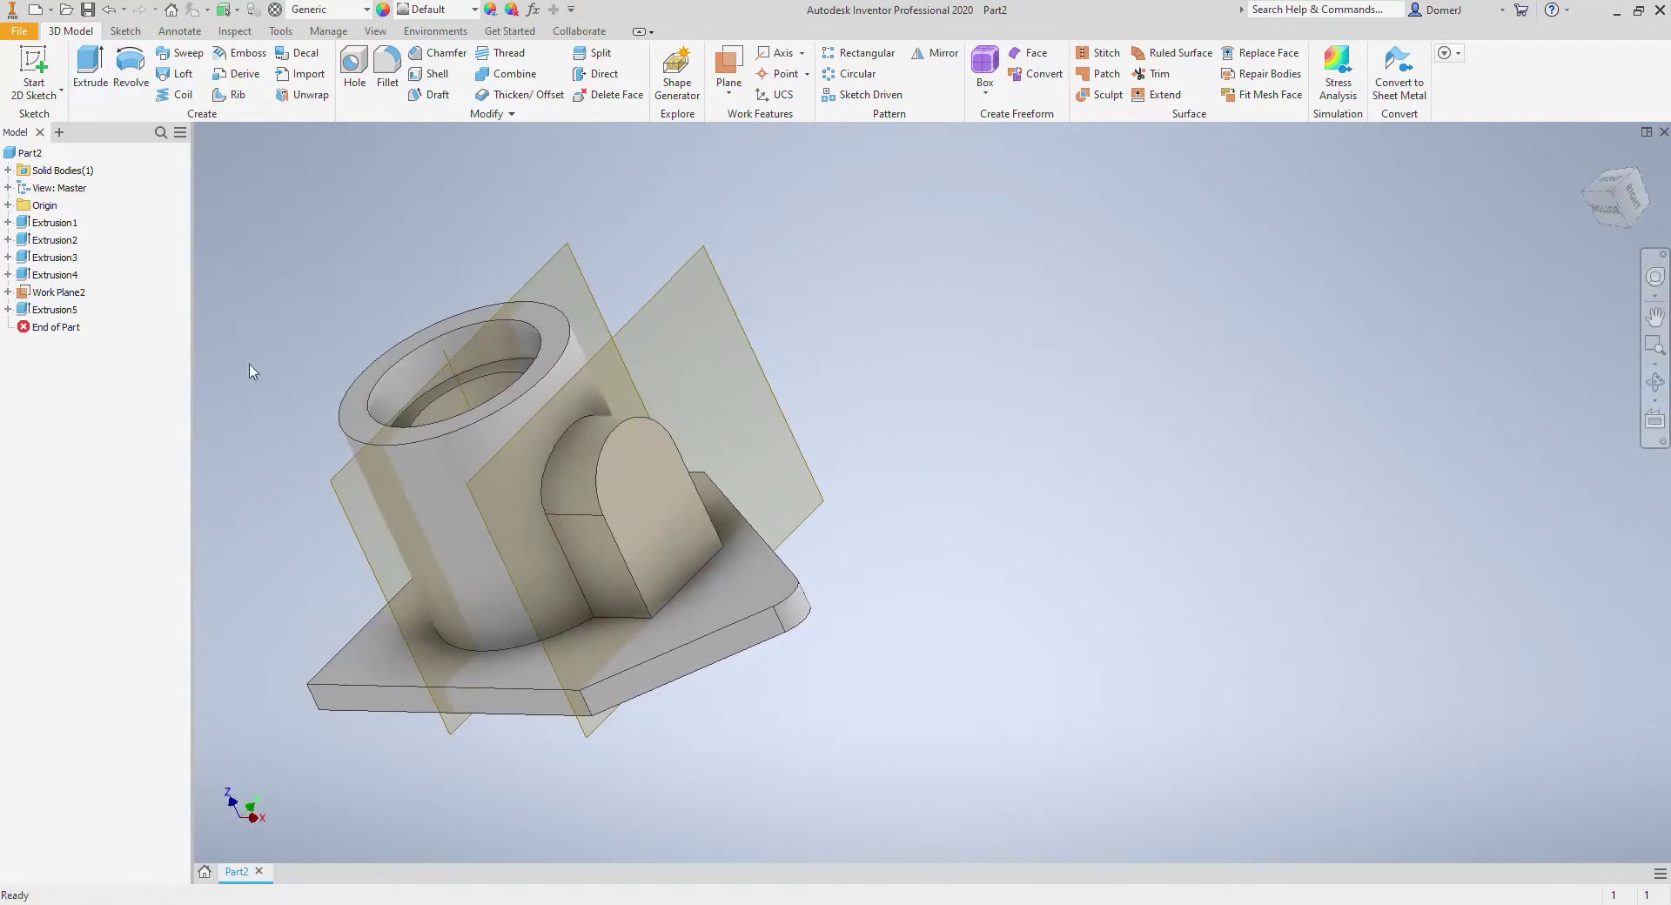
click(8, 291)
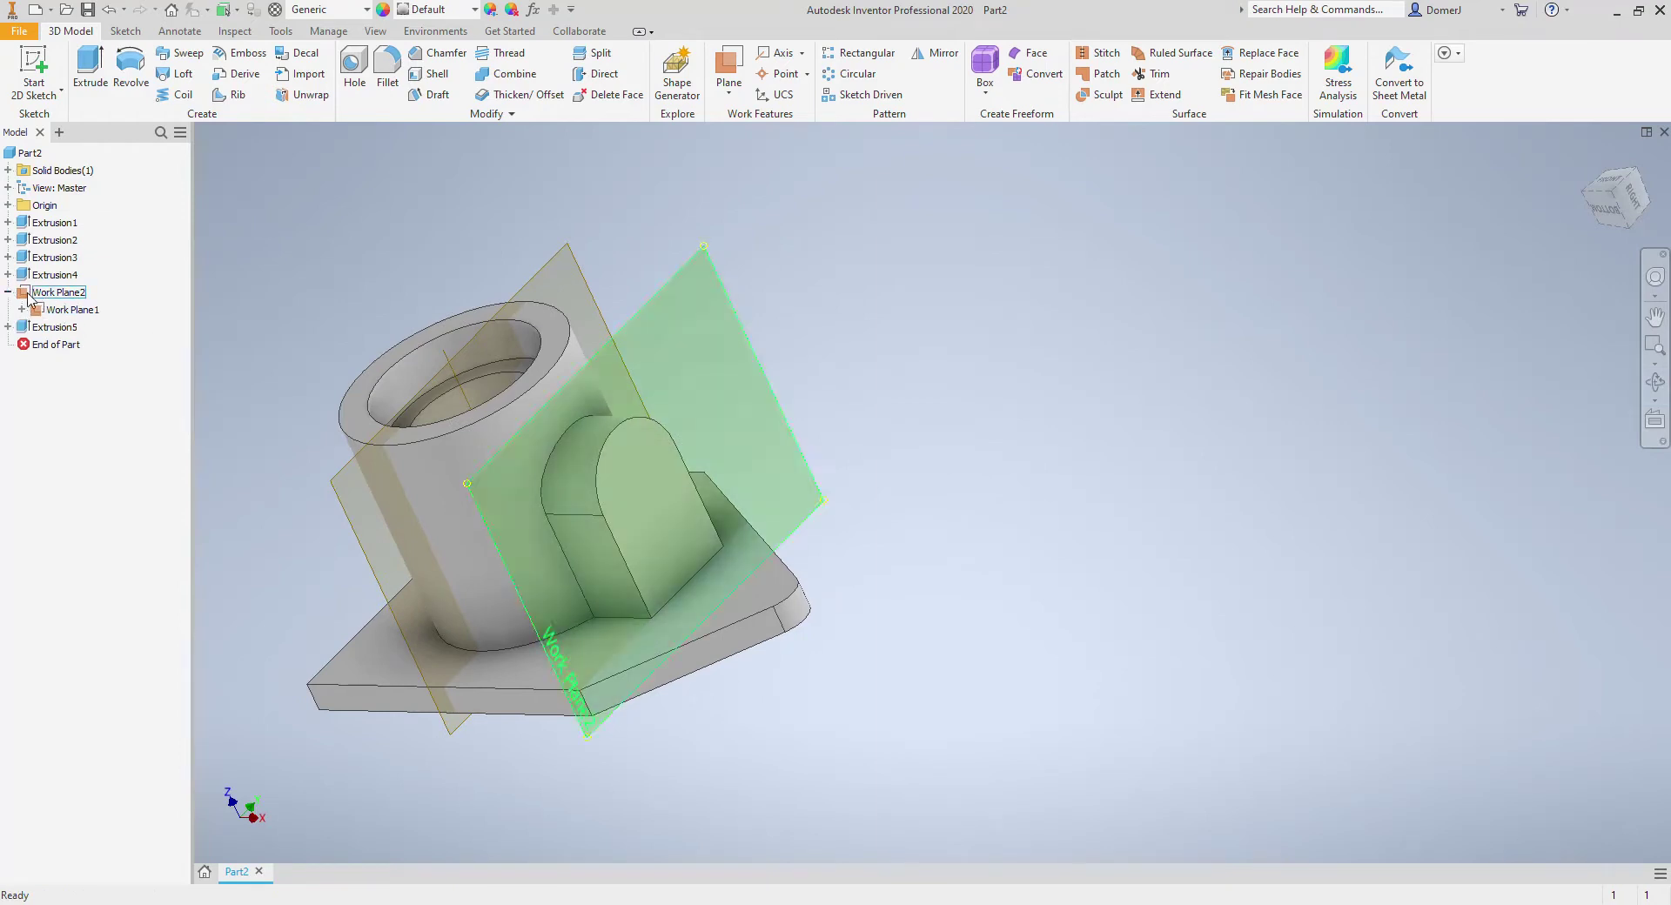
right_click(30, 293)
click(60, 459)
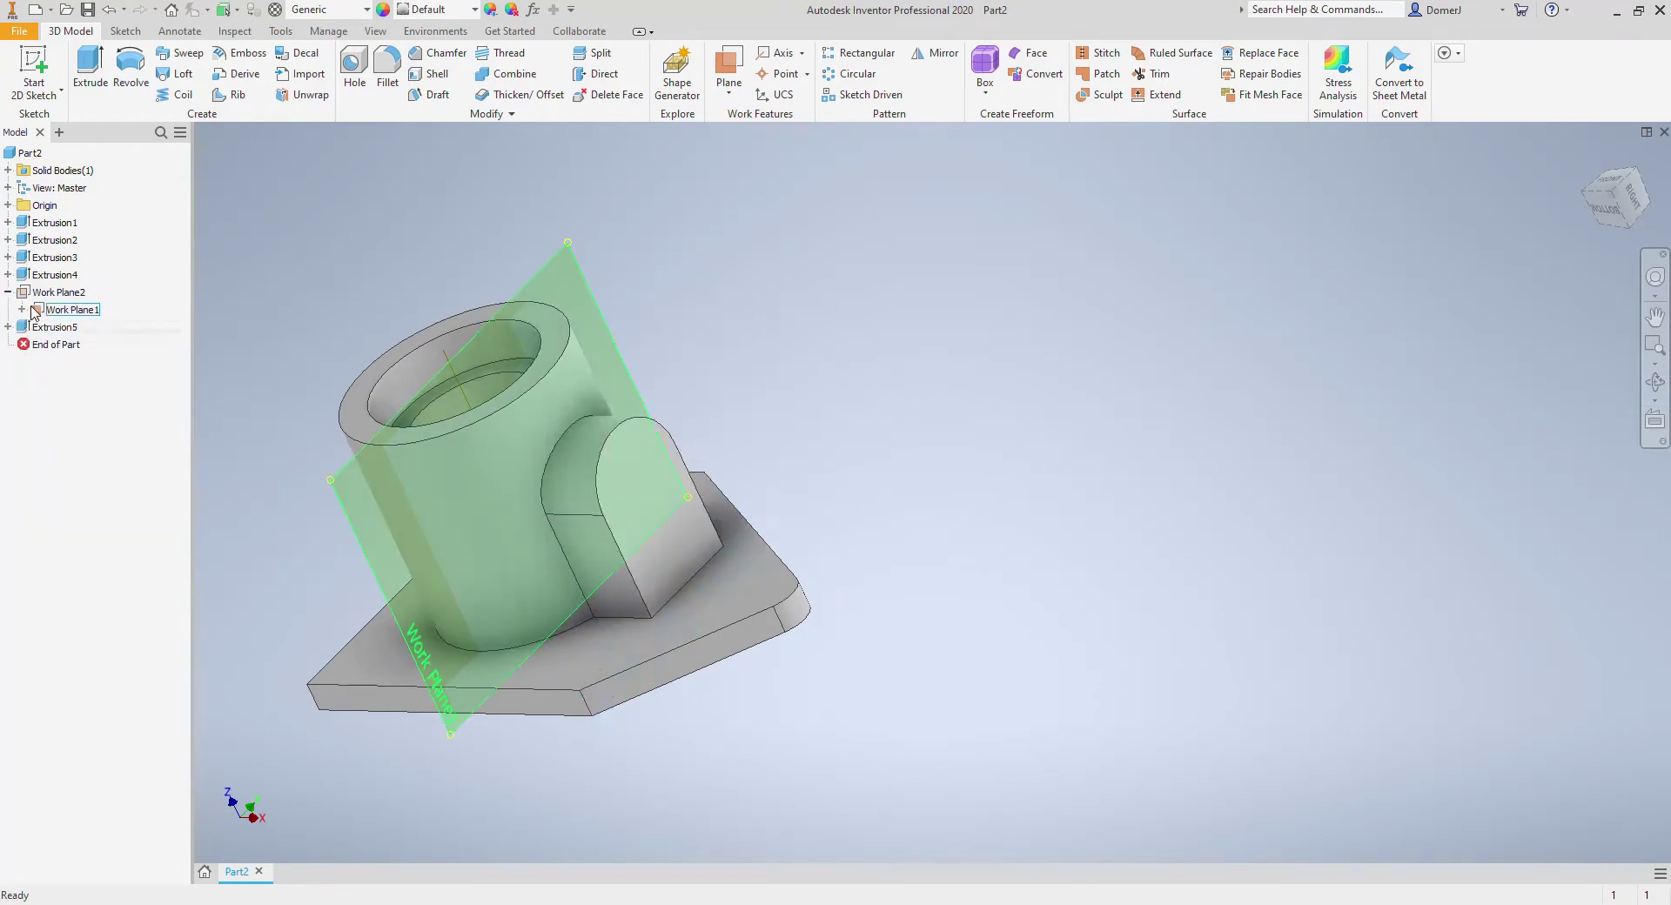
Step: Hide Work Plane1 and the leftover sketch line and points beneath it
right_click(53, 310)
click(84, 490)
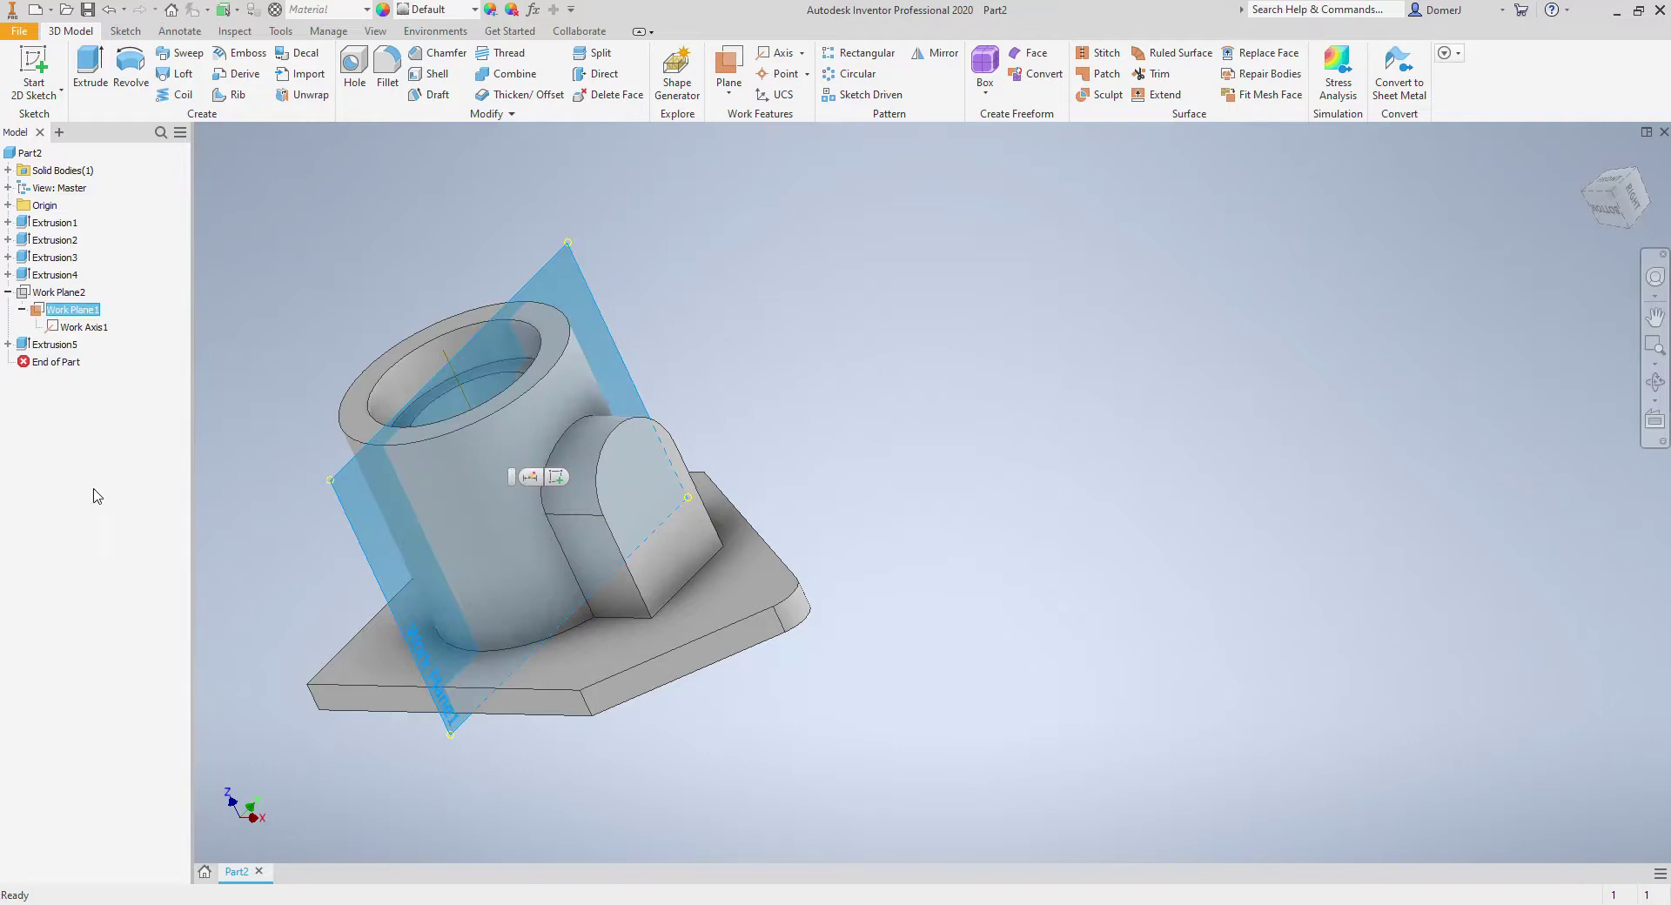
right_click(65, 325)
click(103, 471)
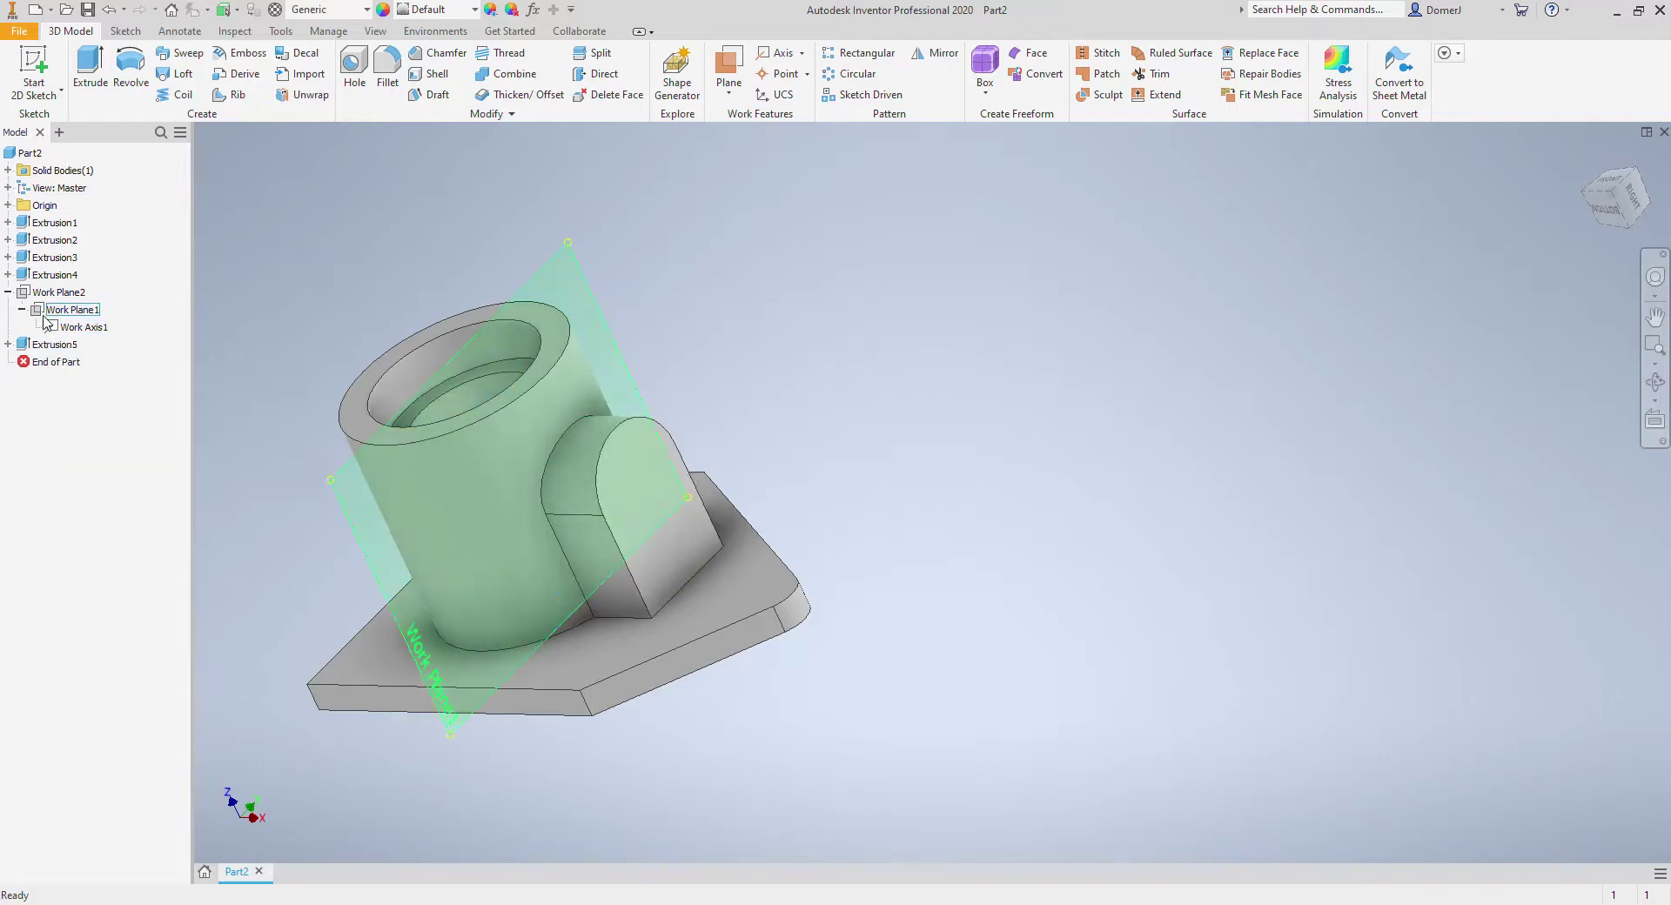
click(8, 292)
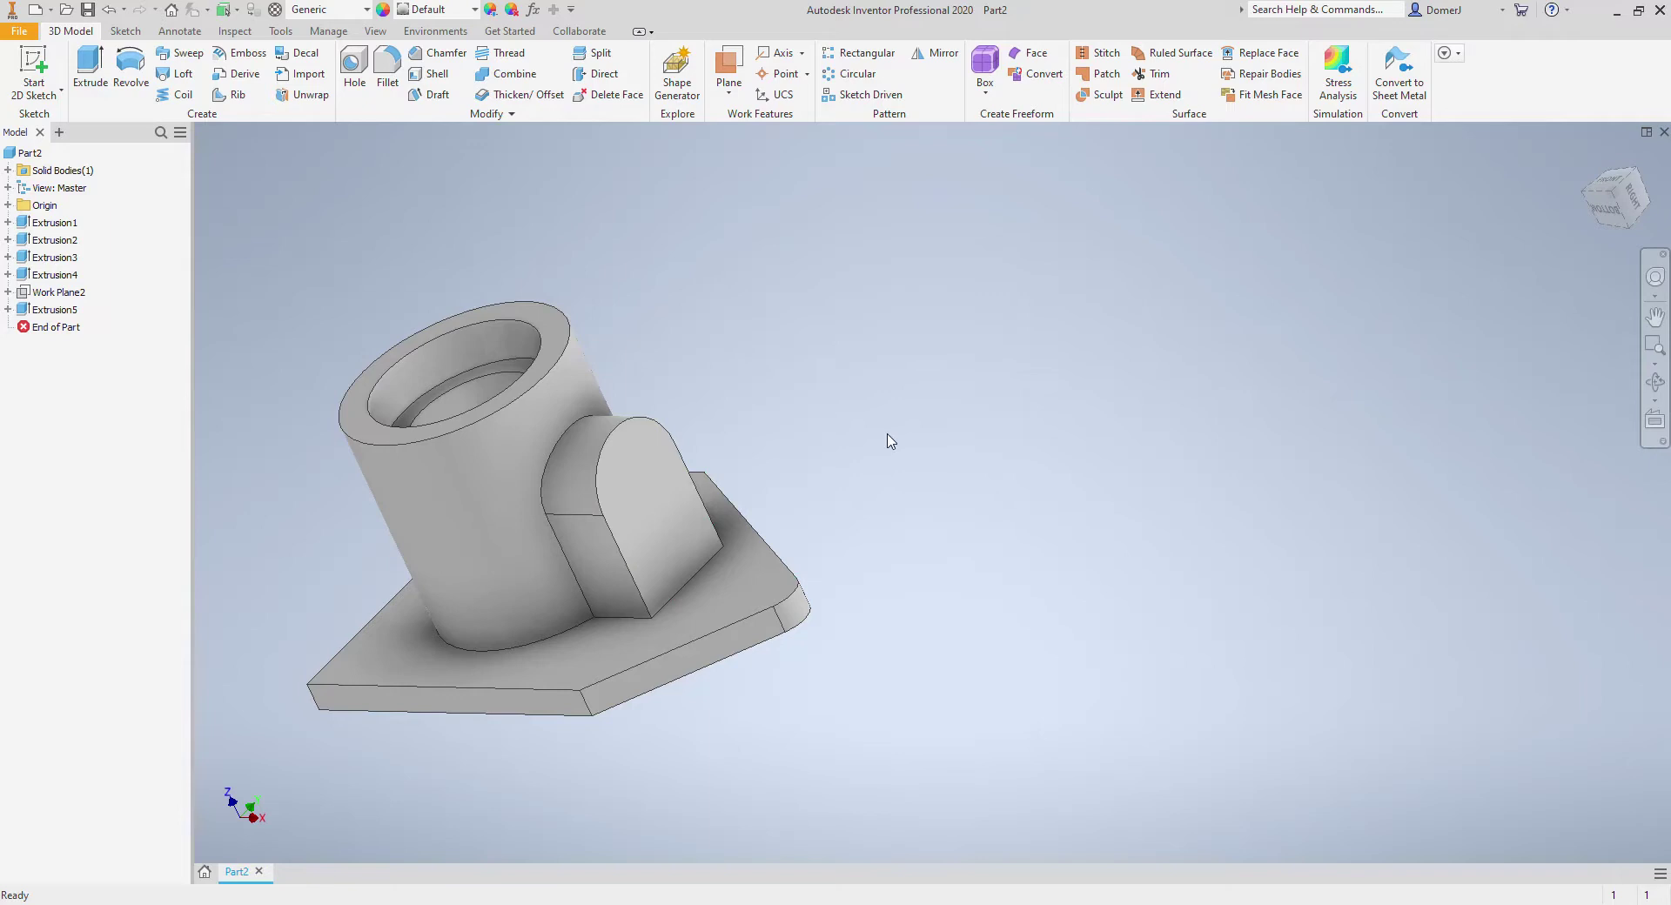
Step: On the rib's flat face, sketch a .5 in circle centred on the arch centre and finish the sketch
click(34, 70)
click(649, 504)
click(131, 69)
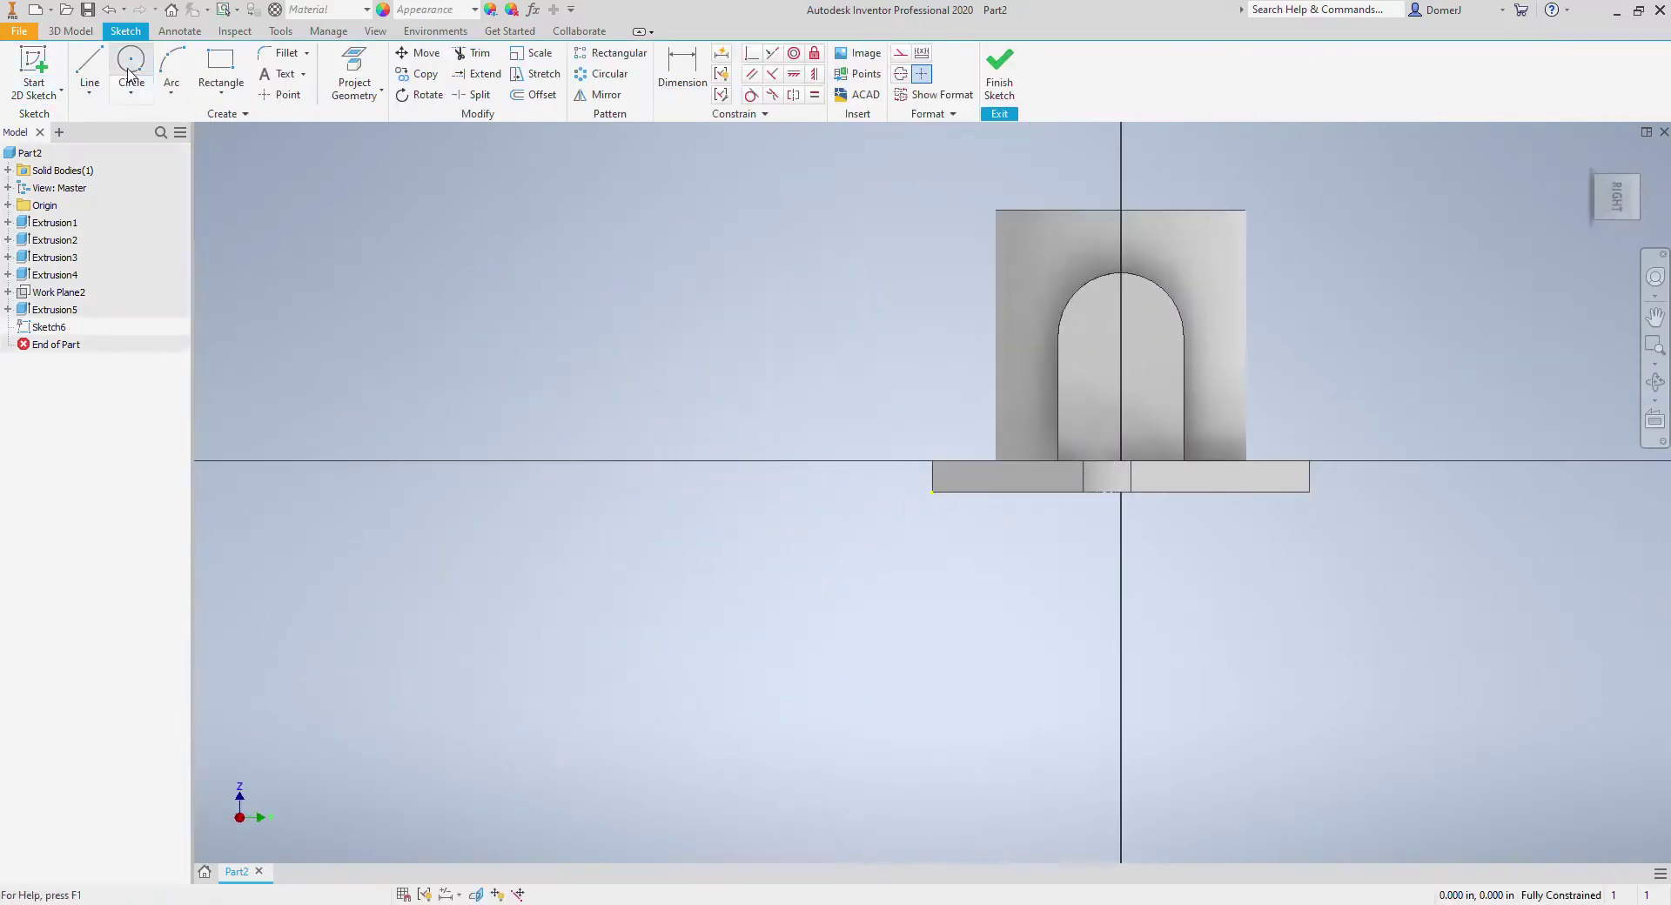
middle_drag(906, 339, 502, 441)
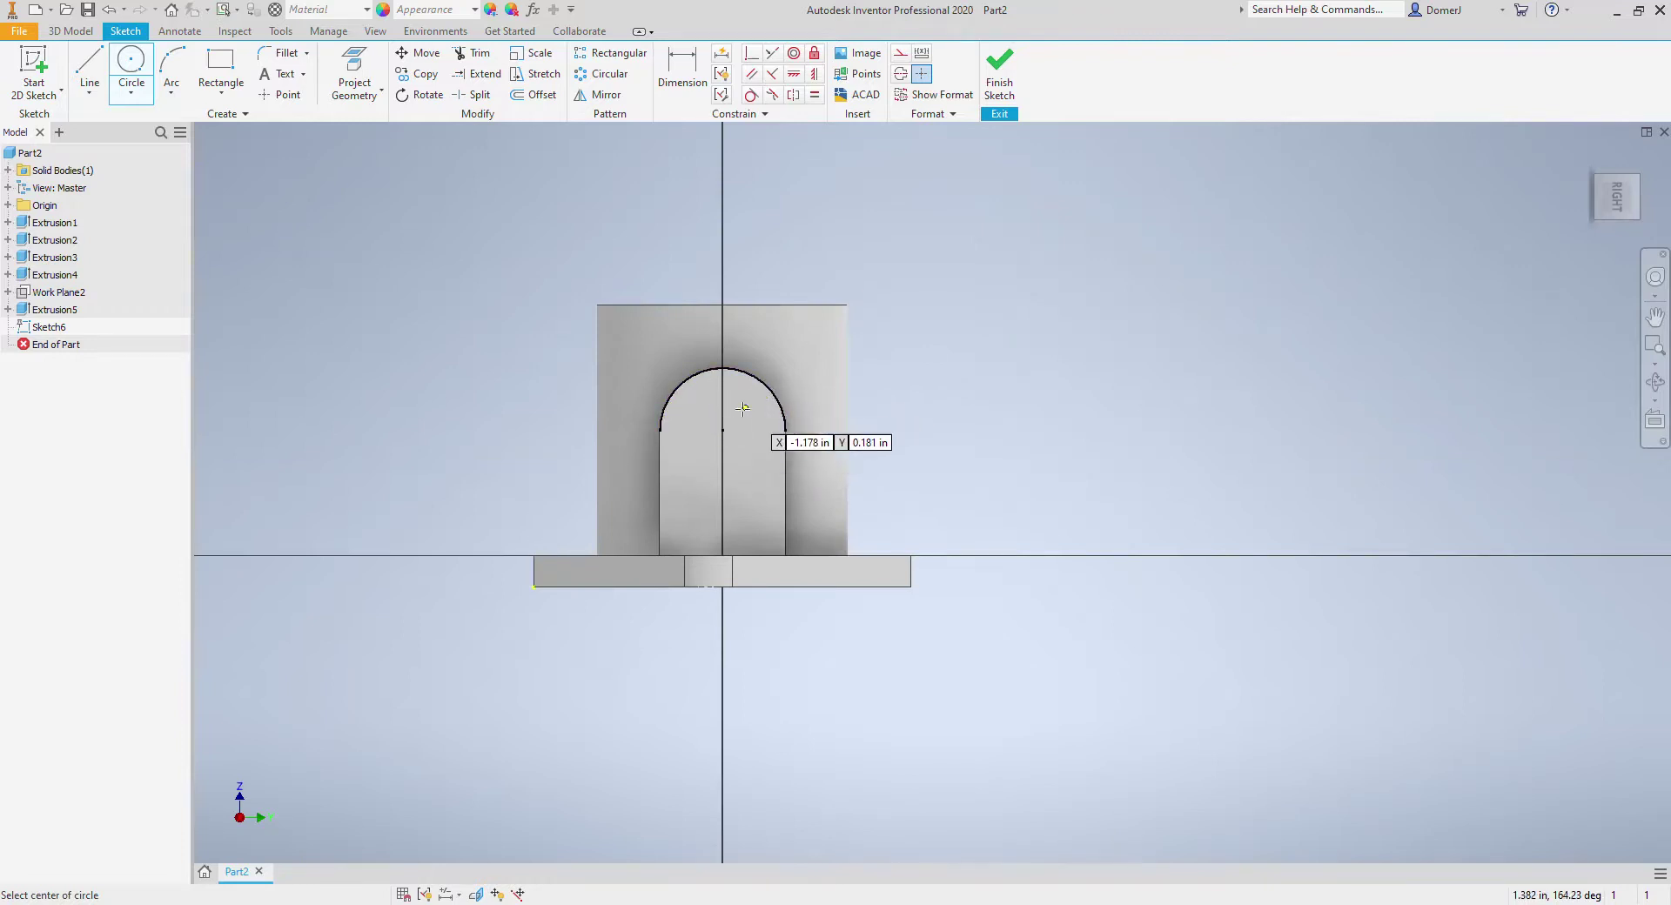
click(722, 429)
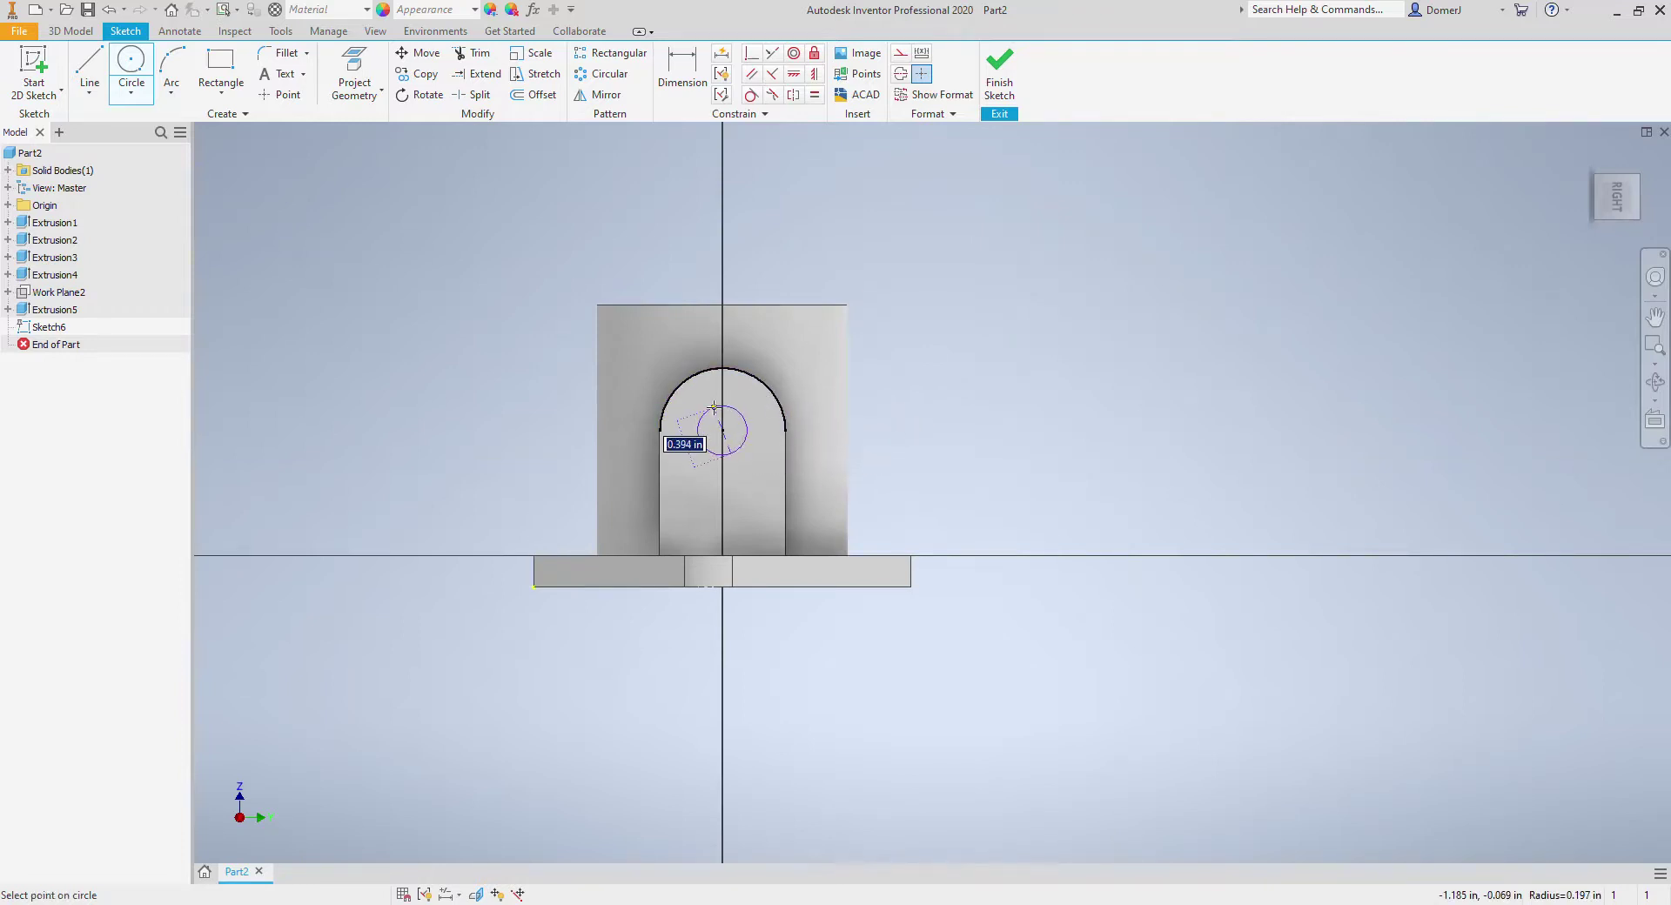
text(.5)
key(Return)
click(985, 82)
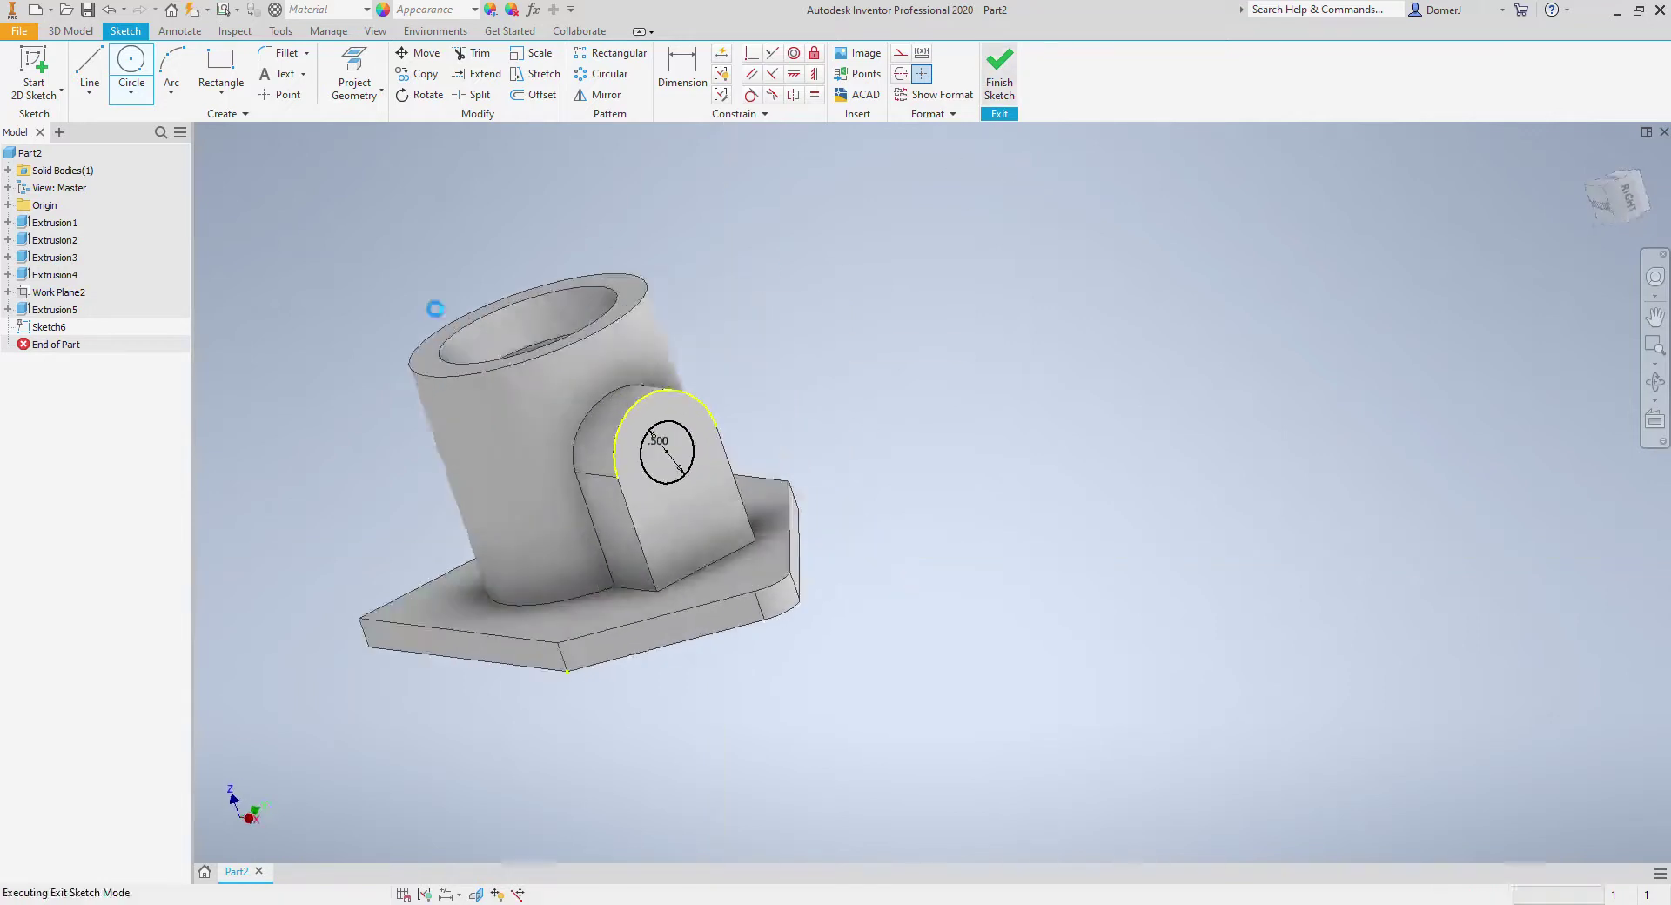
key(e)
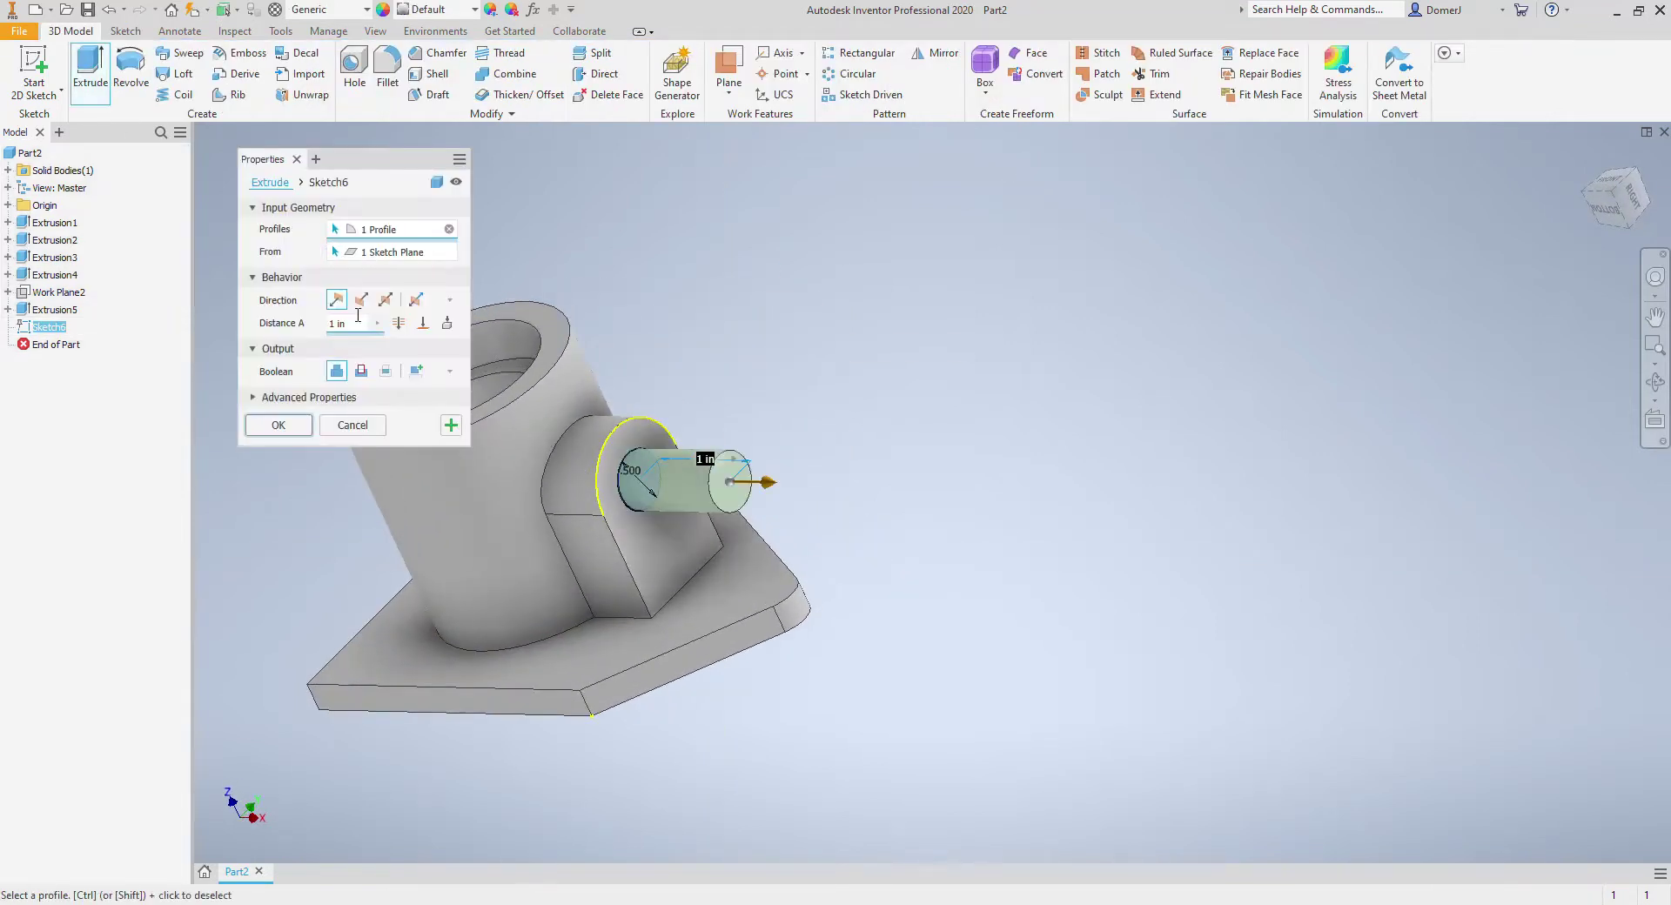
Step: Cut the .500 circle 1.25 in deep into the rib as a cross hole
click(361, 299)
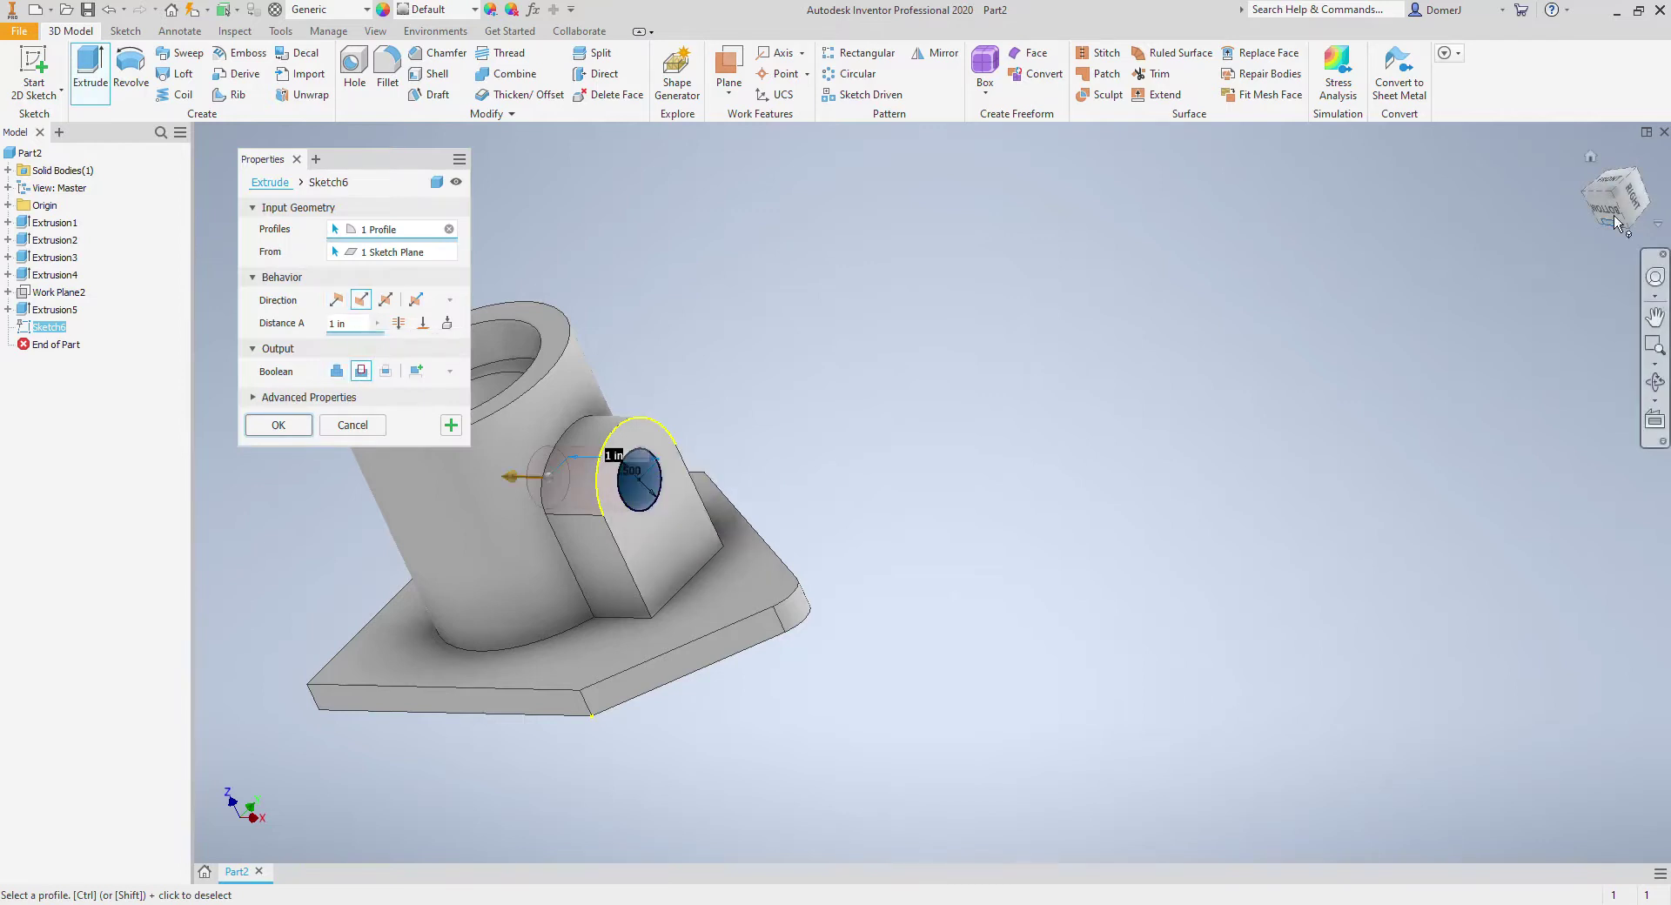
click(1615, 184)
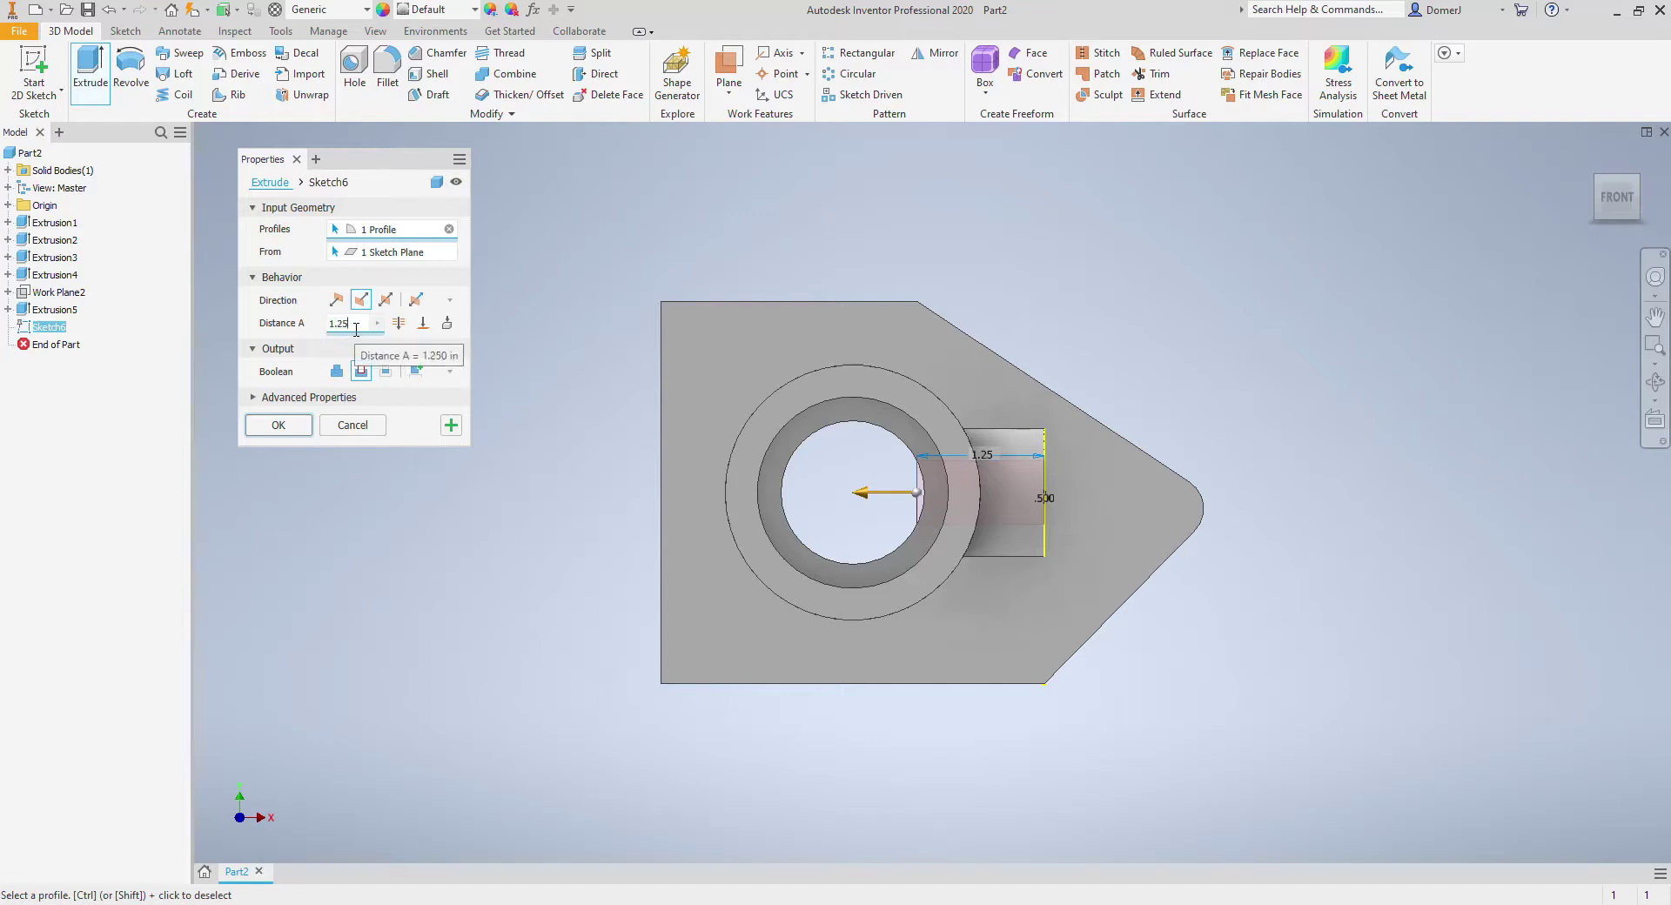
click(297, 426)
scroll(645, 484, down, 4)
Step: Orbit the part back to an angled 3D view
click(1653, 383)
drag(810, 261, 724, 425)
right_click(674, 544)
click(673, 515)
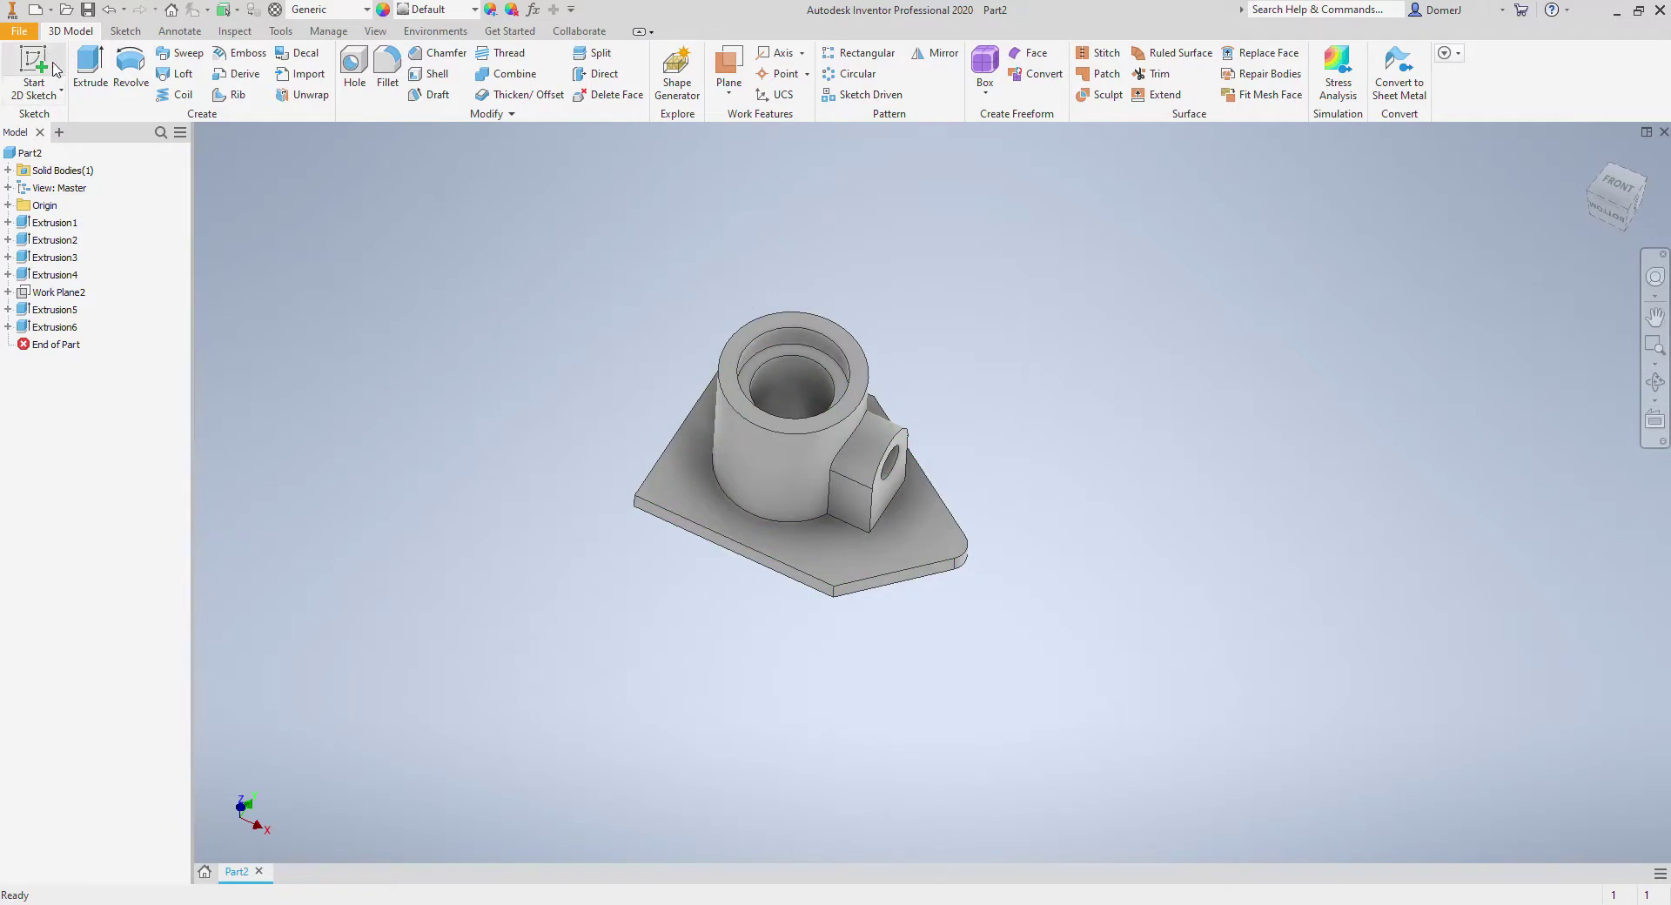
Step: Start a 0.25 in radius fillet and select the first square plate corner edge
click(387, 70)
click(298, 159)
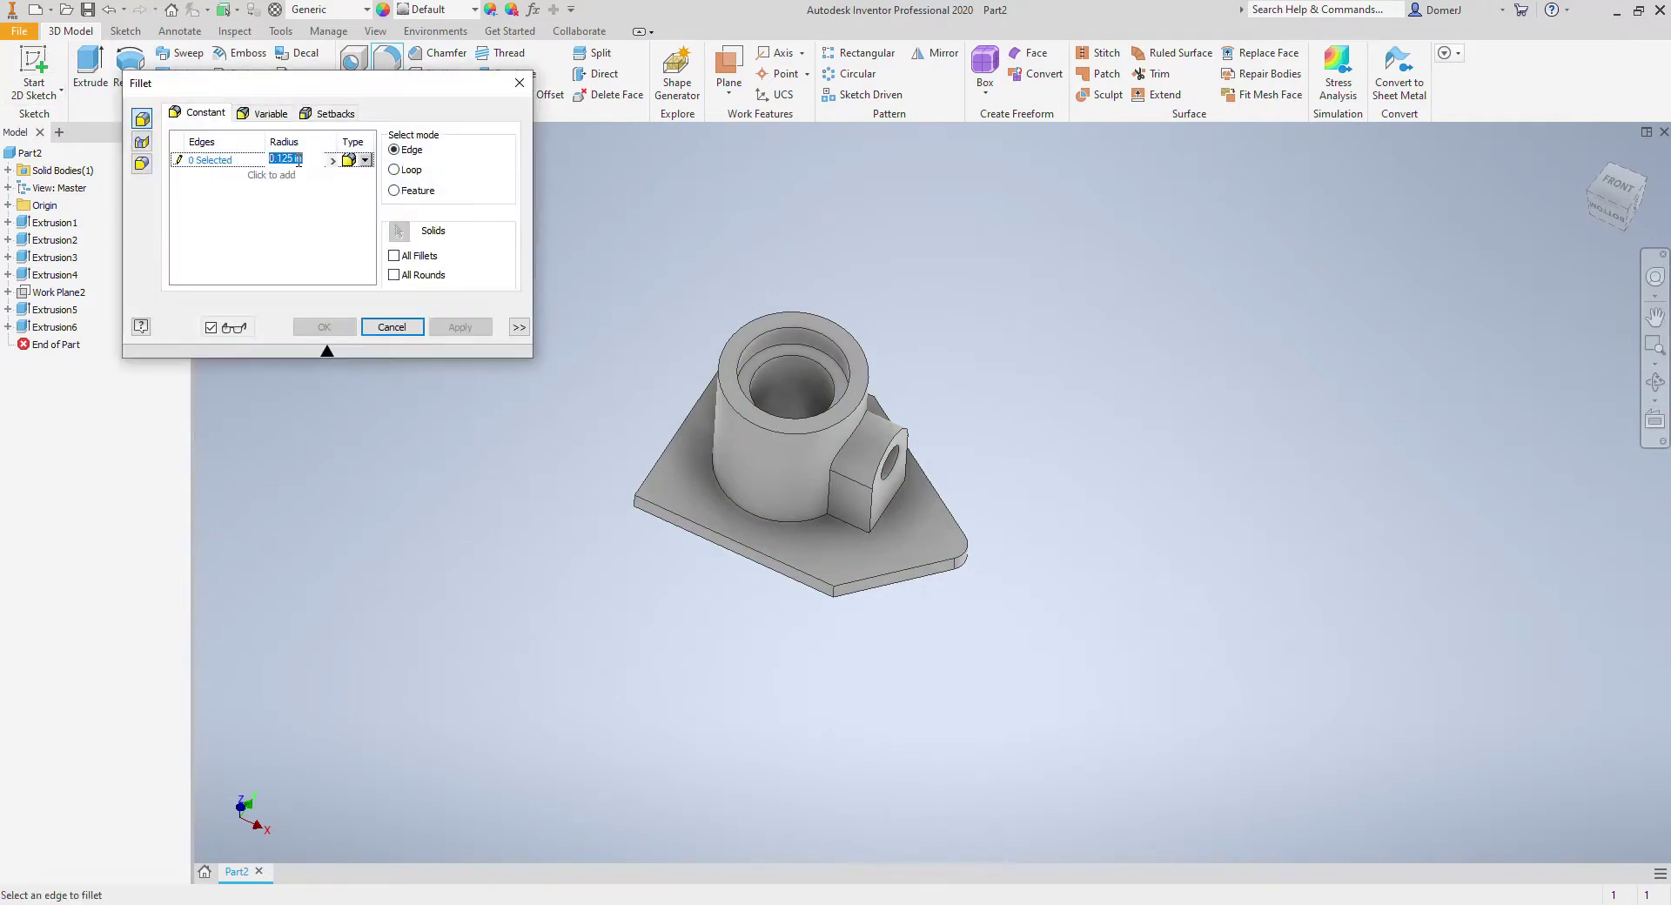
text(.25)
click(300, 224)
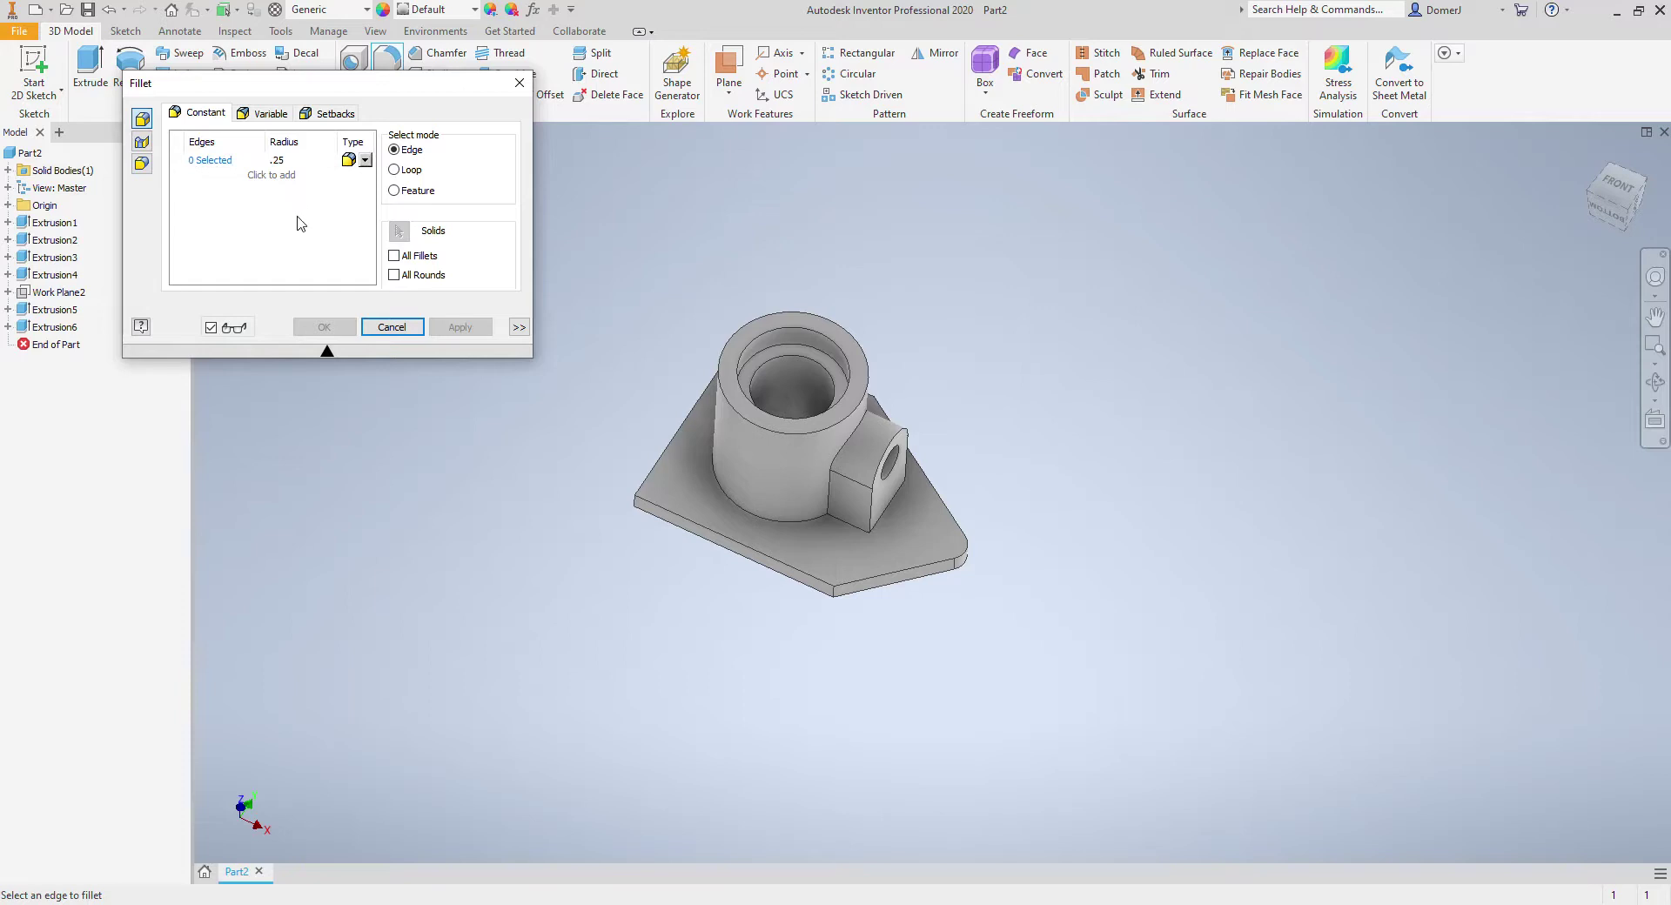
scroll(635, 503, up, 5)
click(648, 500)
scroll(682, 533, down, 2)
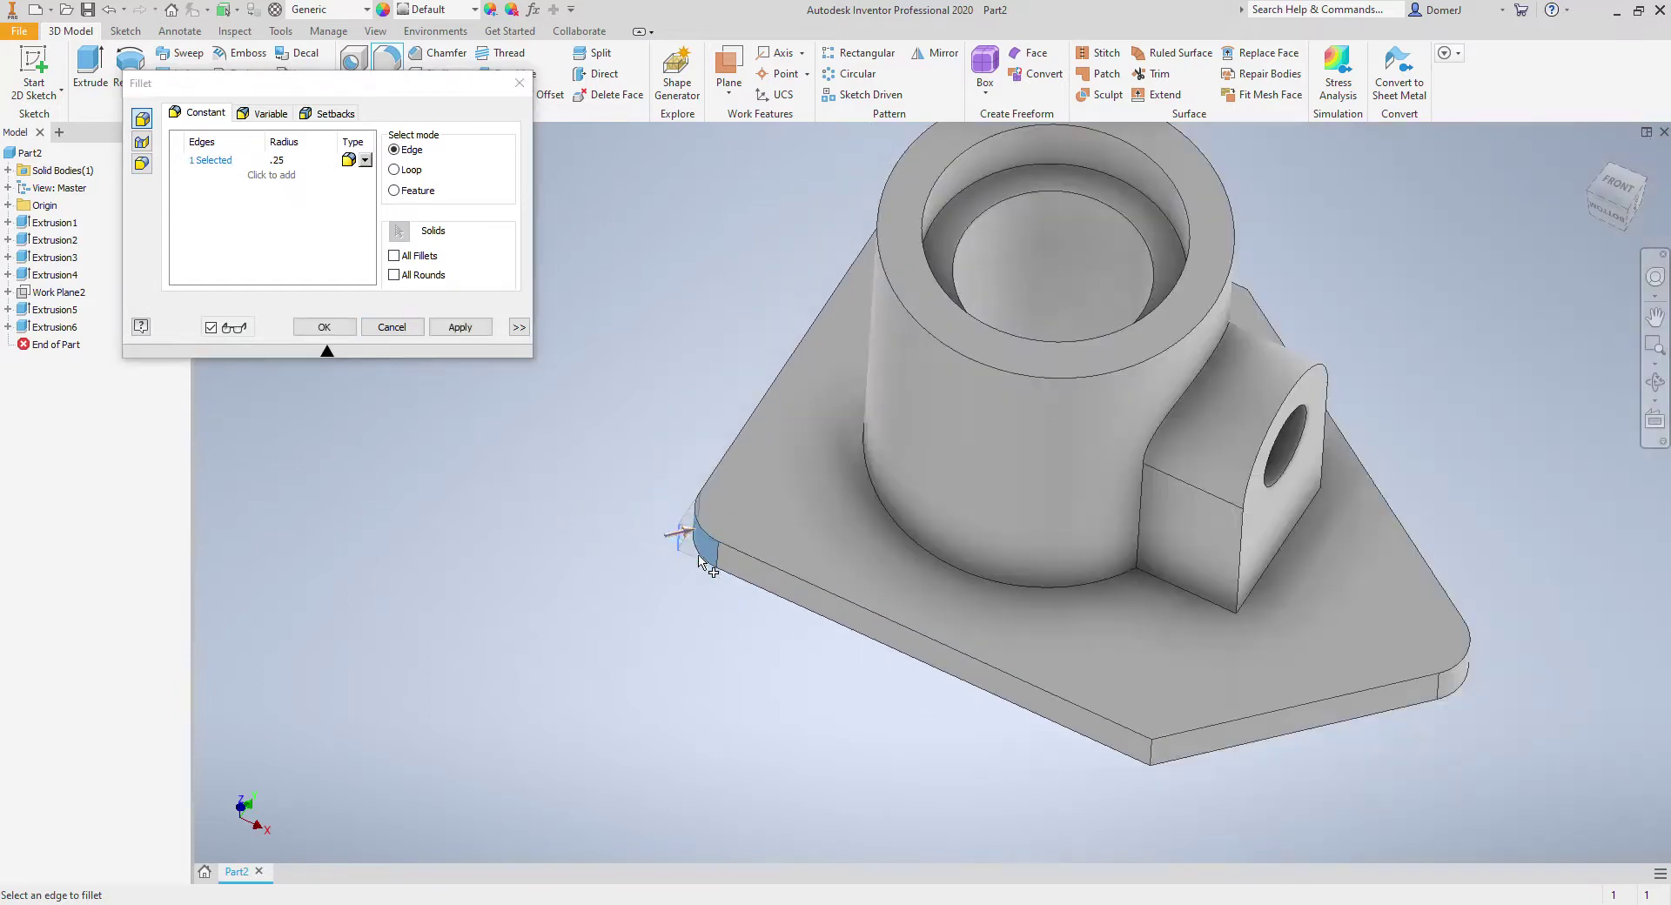
Step: Select the second square plate corner edge and apply the 0.25 in fillet to both corners
click(1654, 381)
drag(957, 435, 923, 452)
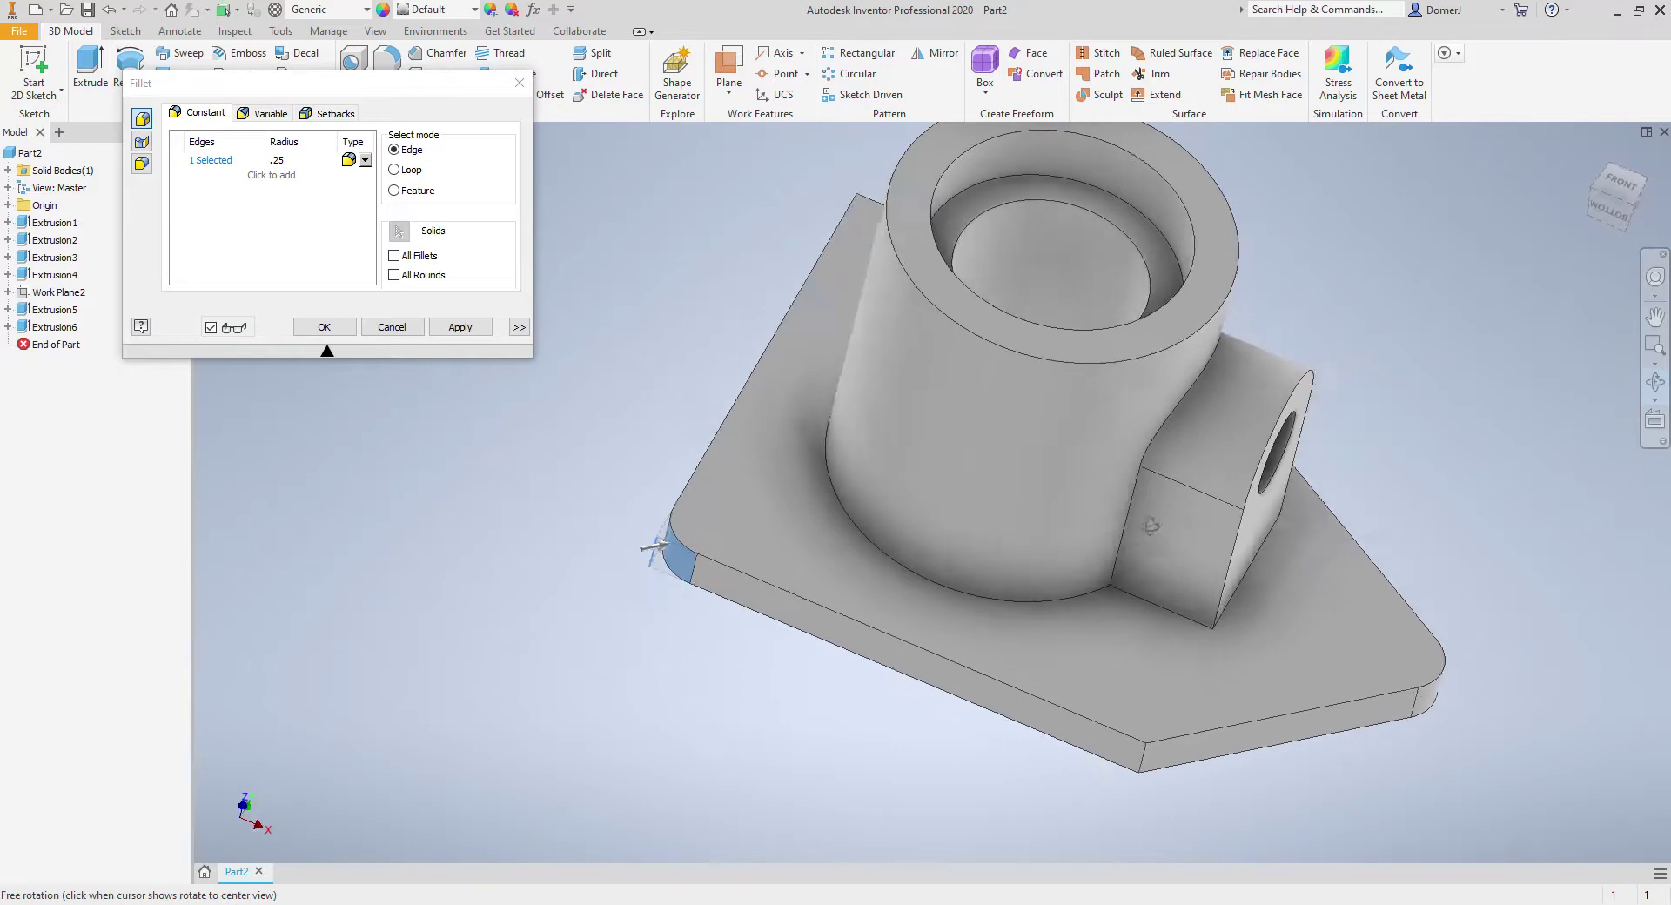
right_click(972, 528)
click(987, 546)
scroll(814, 261, up, 6)
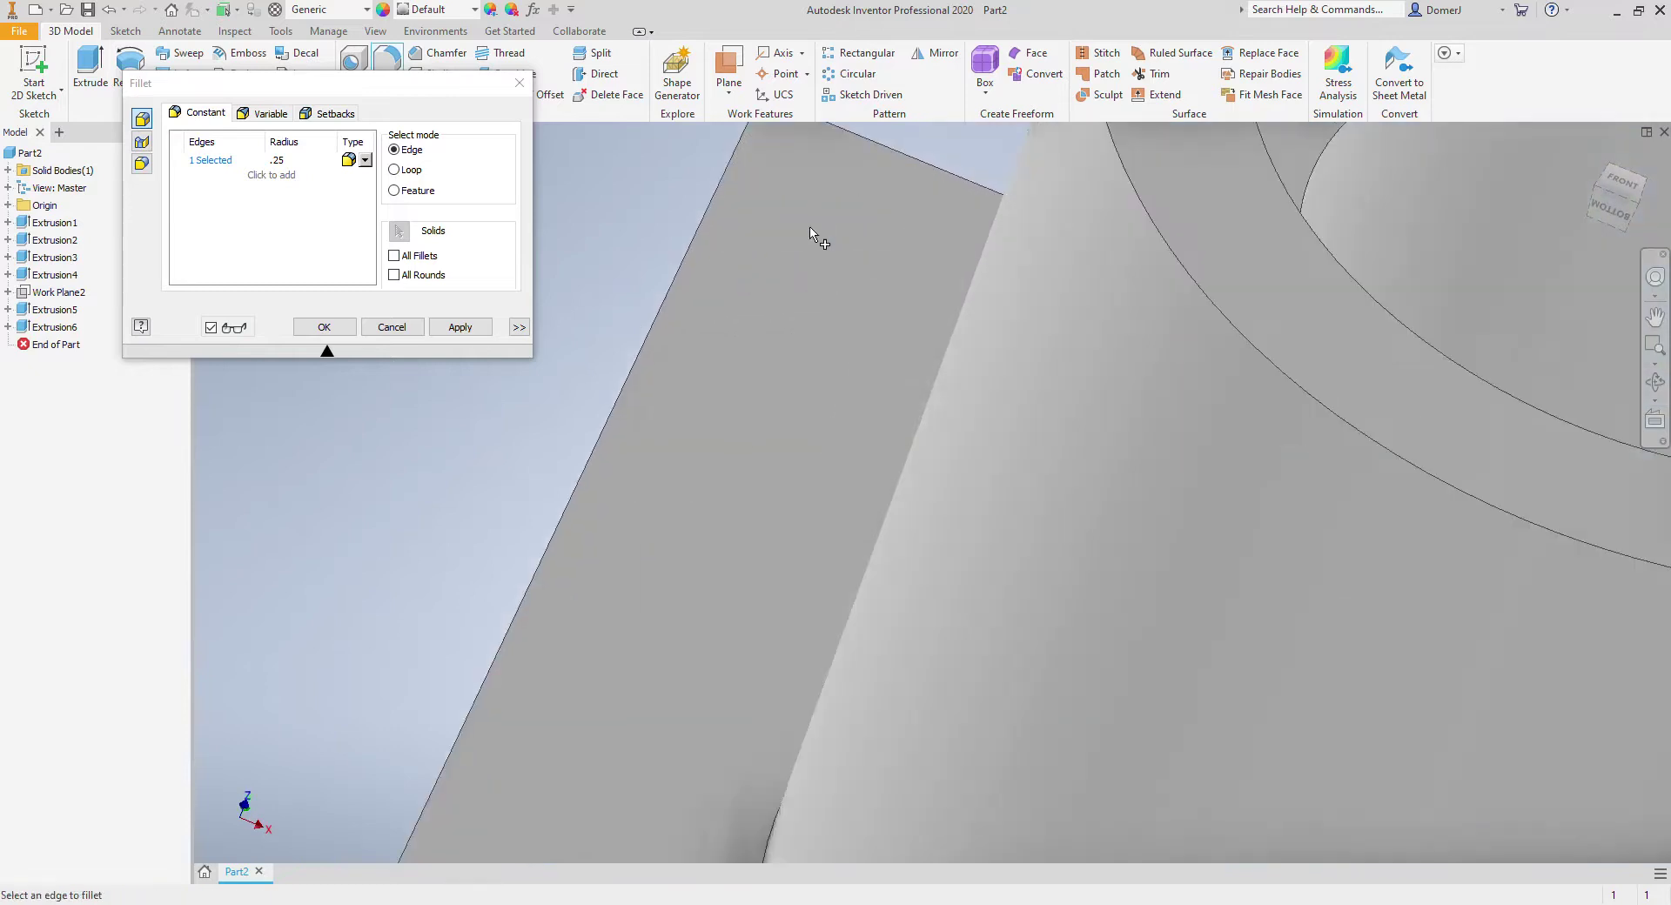
middle_drag(791, 157, 786, 331)
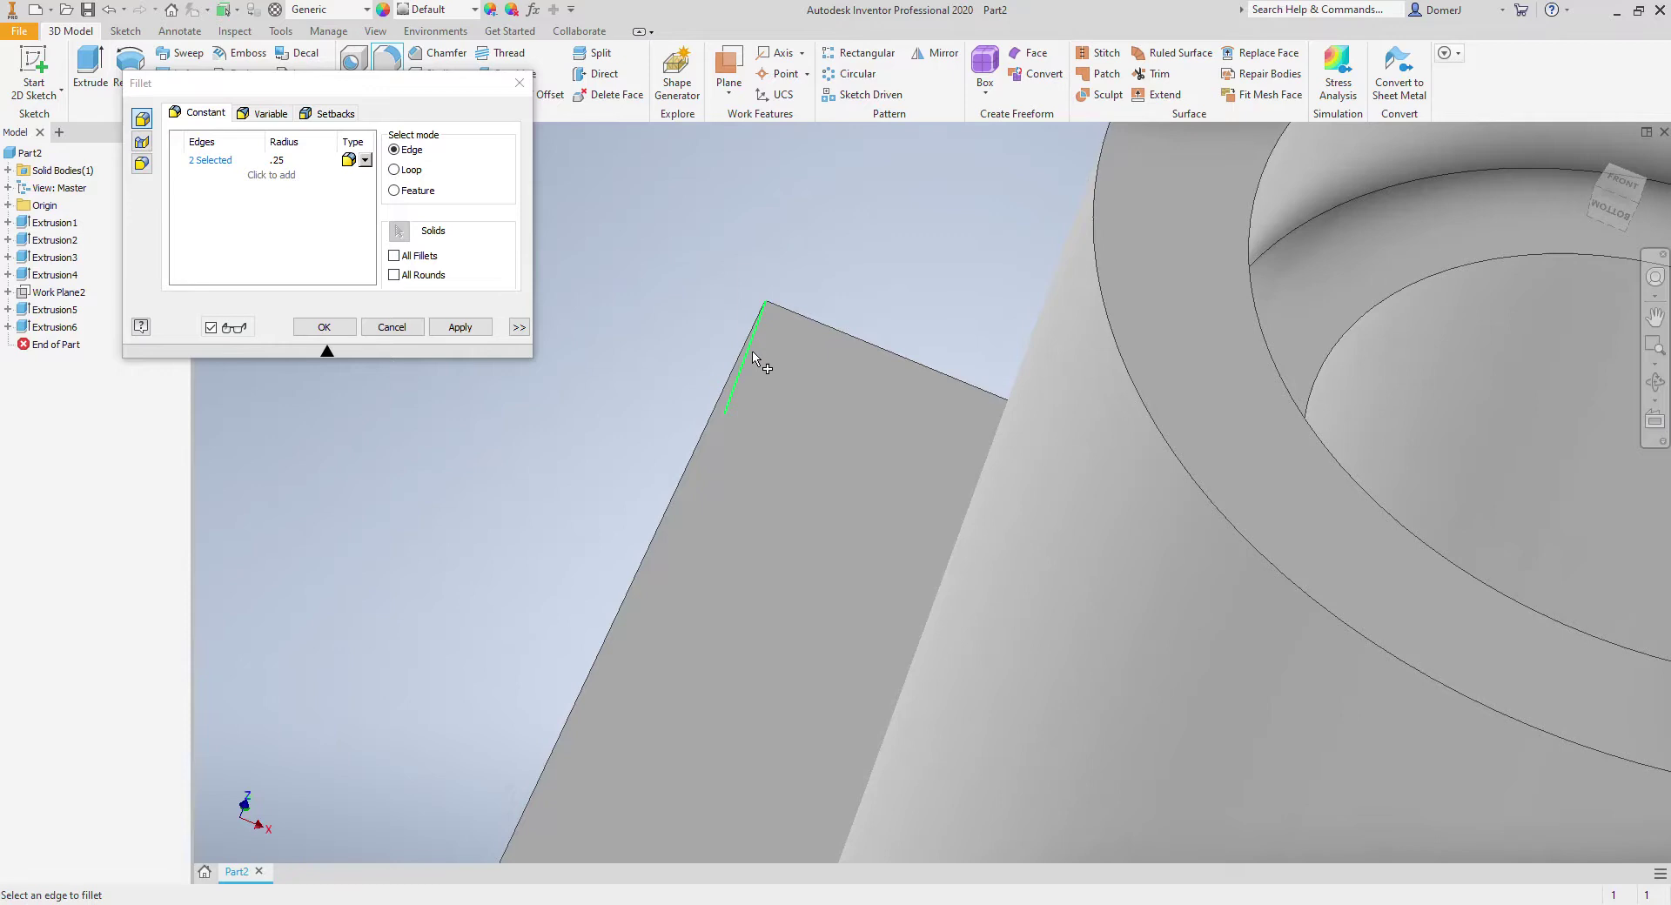
click(753, 356)
scroll(783, 488, down, 10)
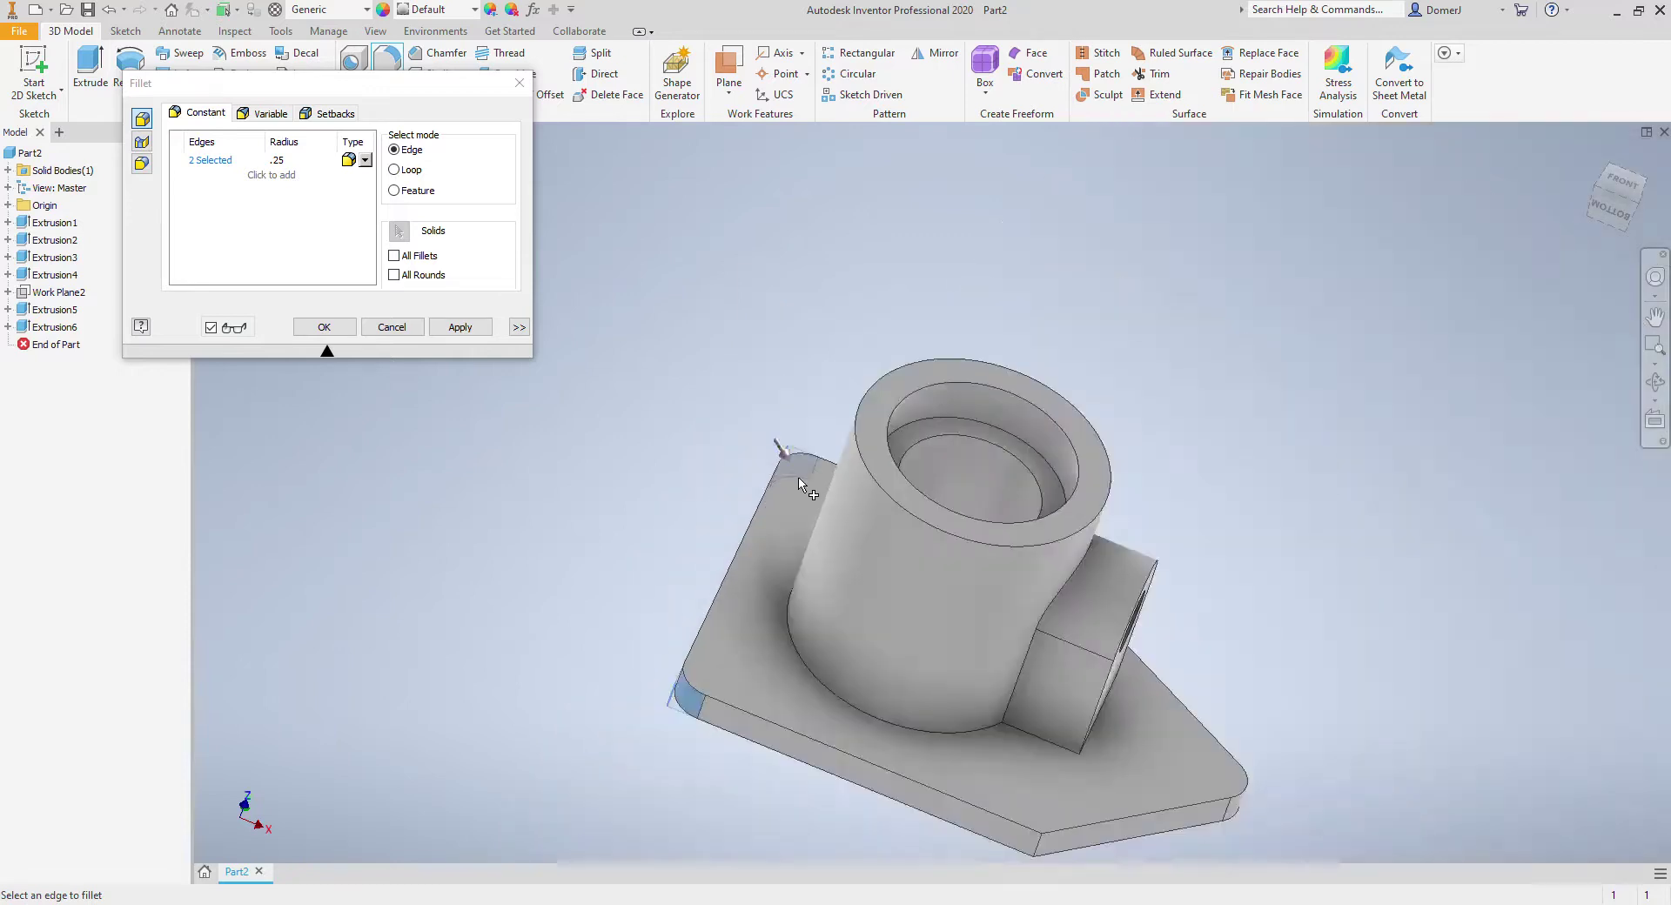
click(461, 327)
click(391, 327)
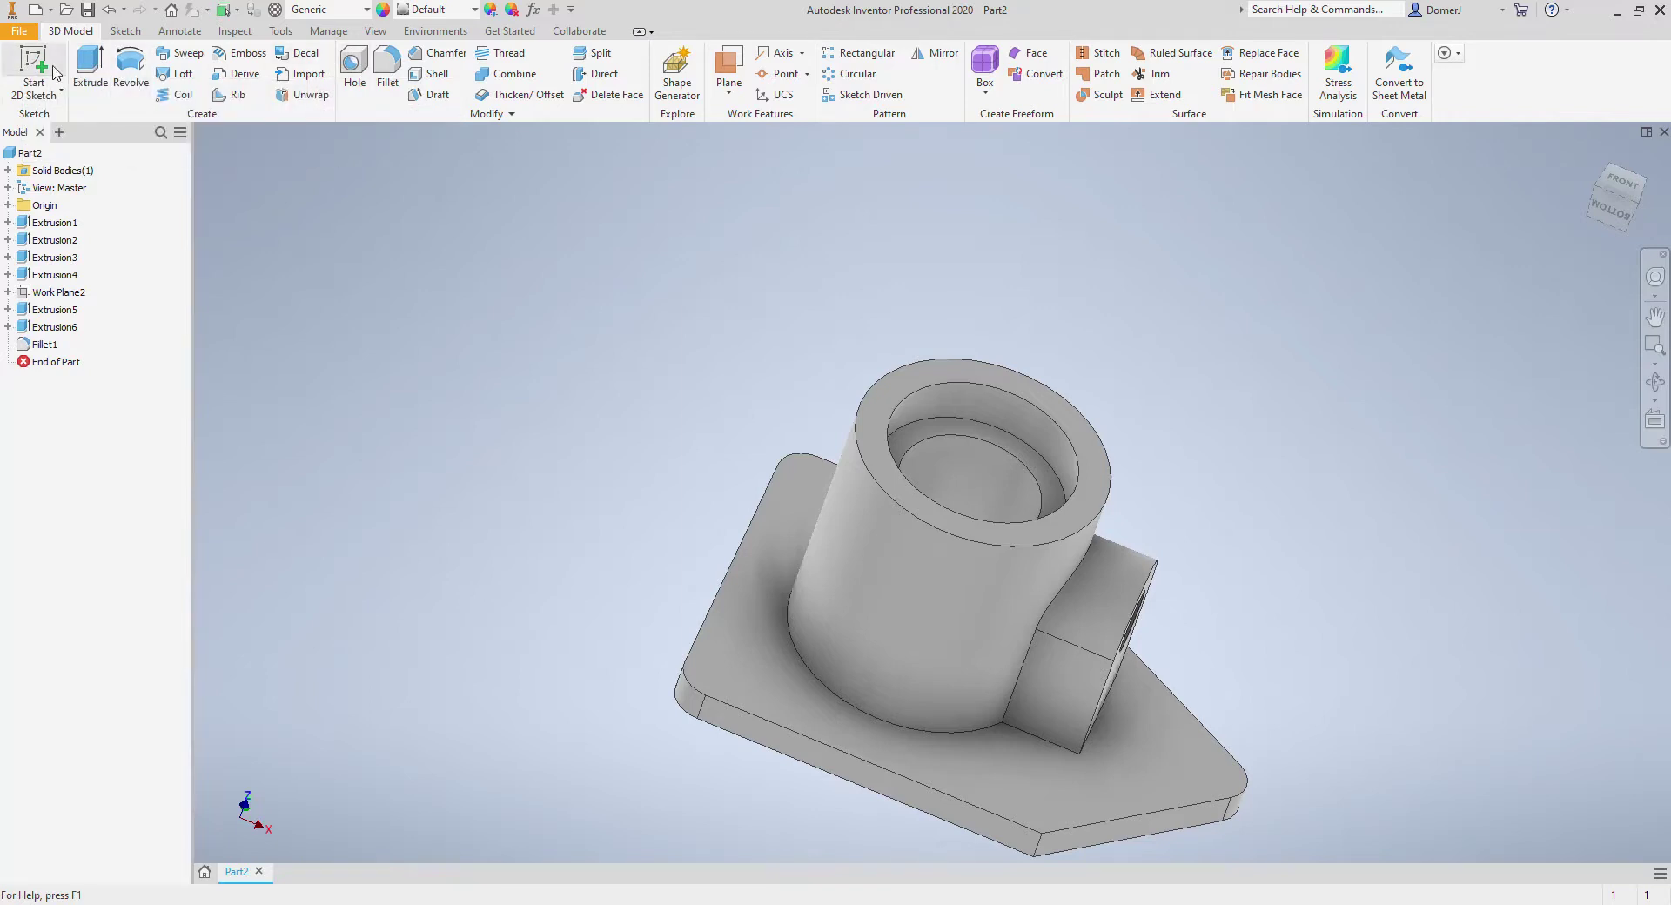
Step: Drill a 0.3 in through-all hole on the plate's top face, concentric with one rounded corner
click(359, 72)
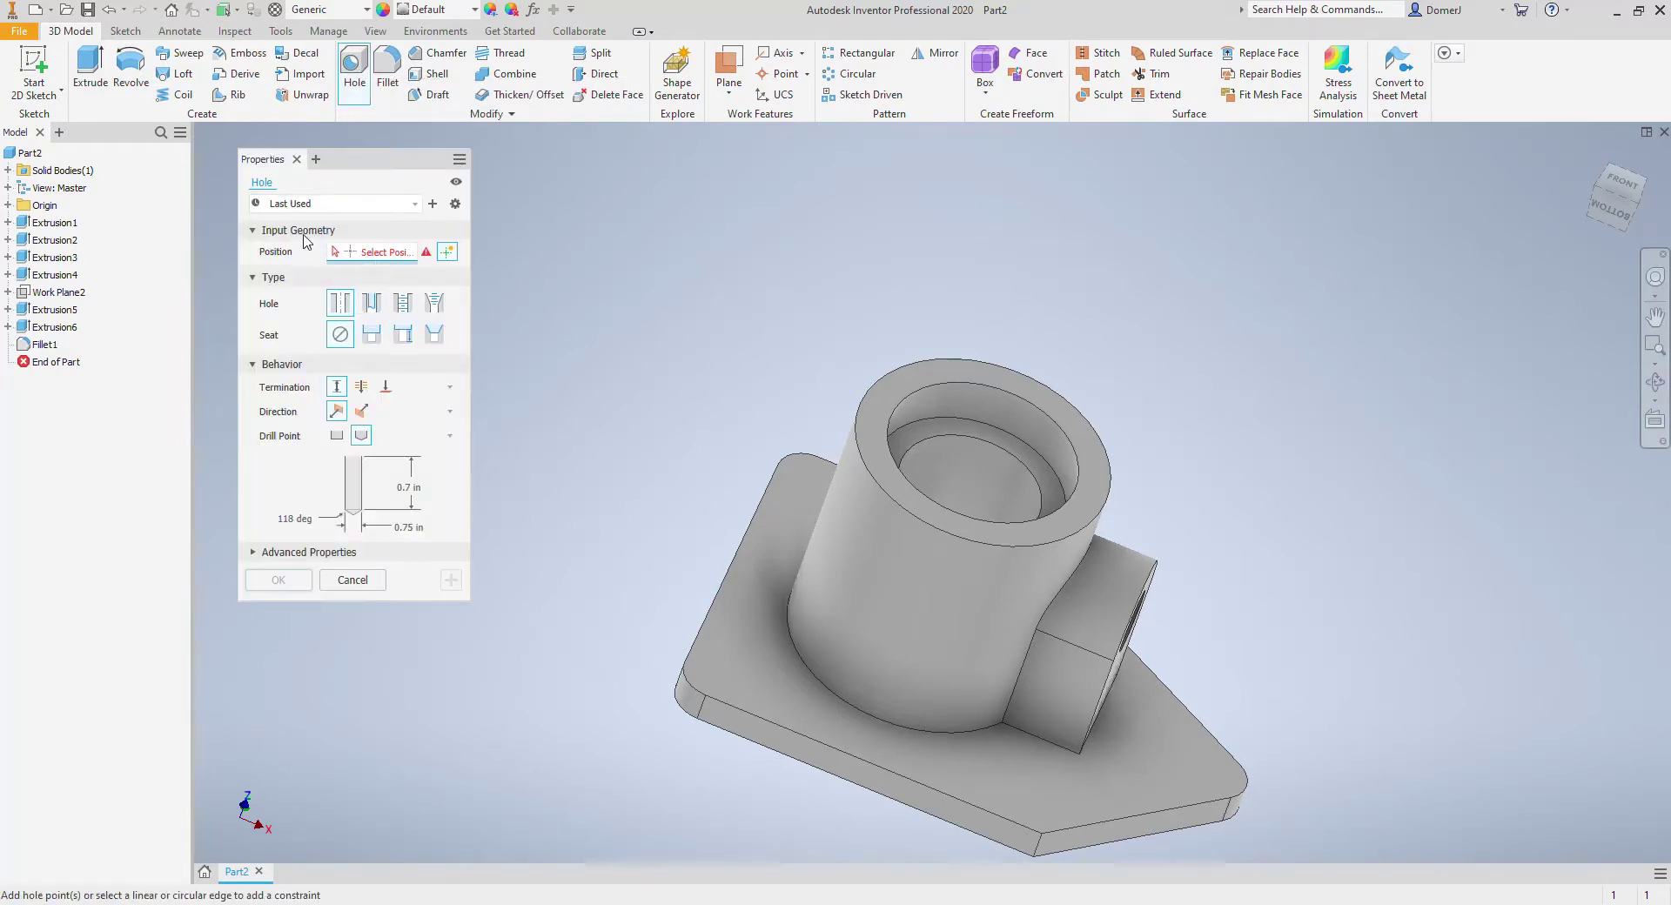
click(725, 671)
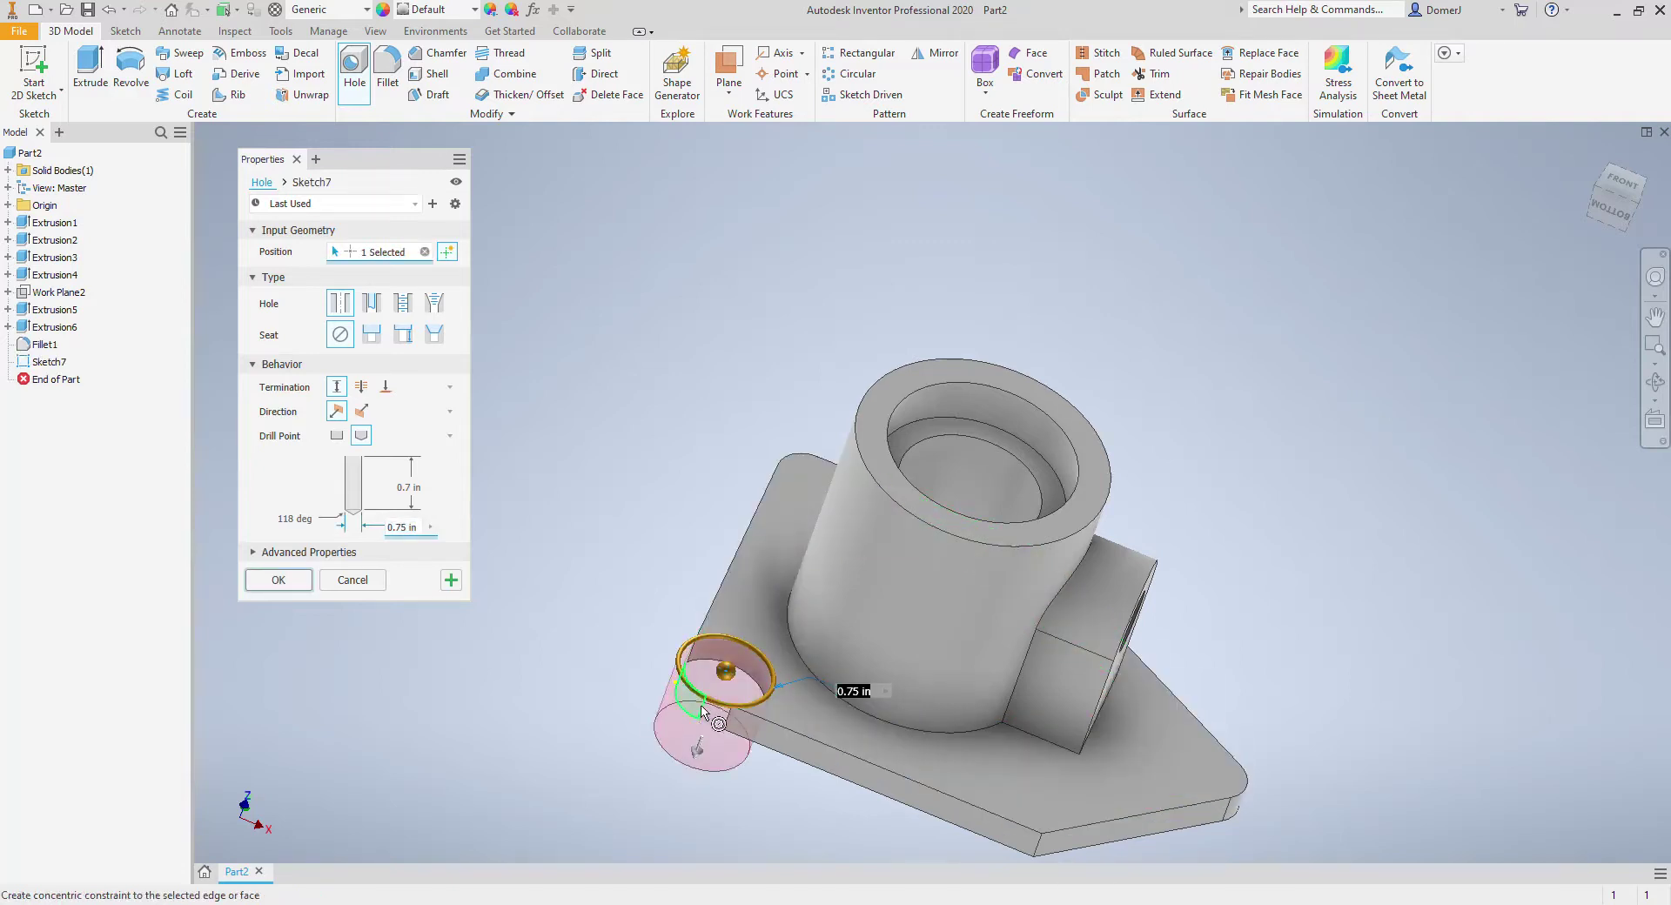
click(703, 712)
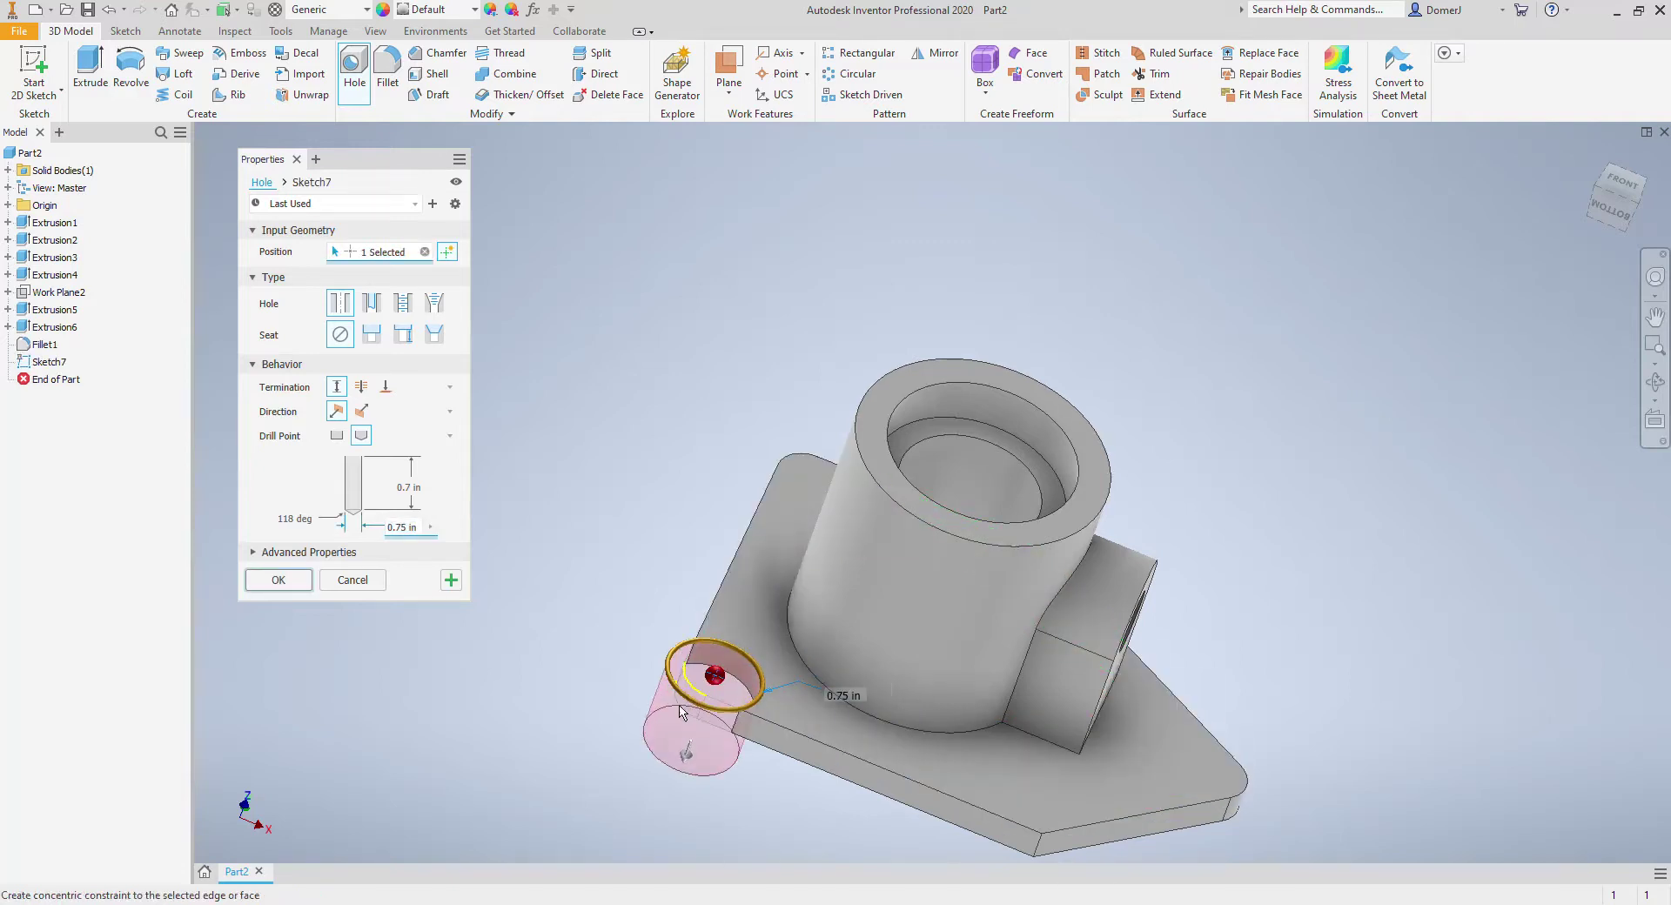
click(399, 528)
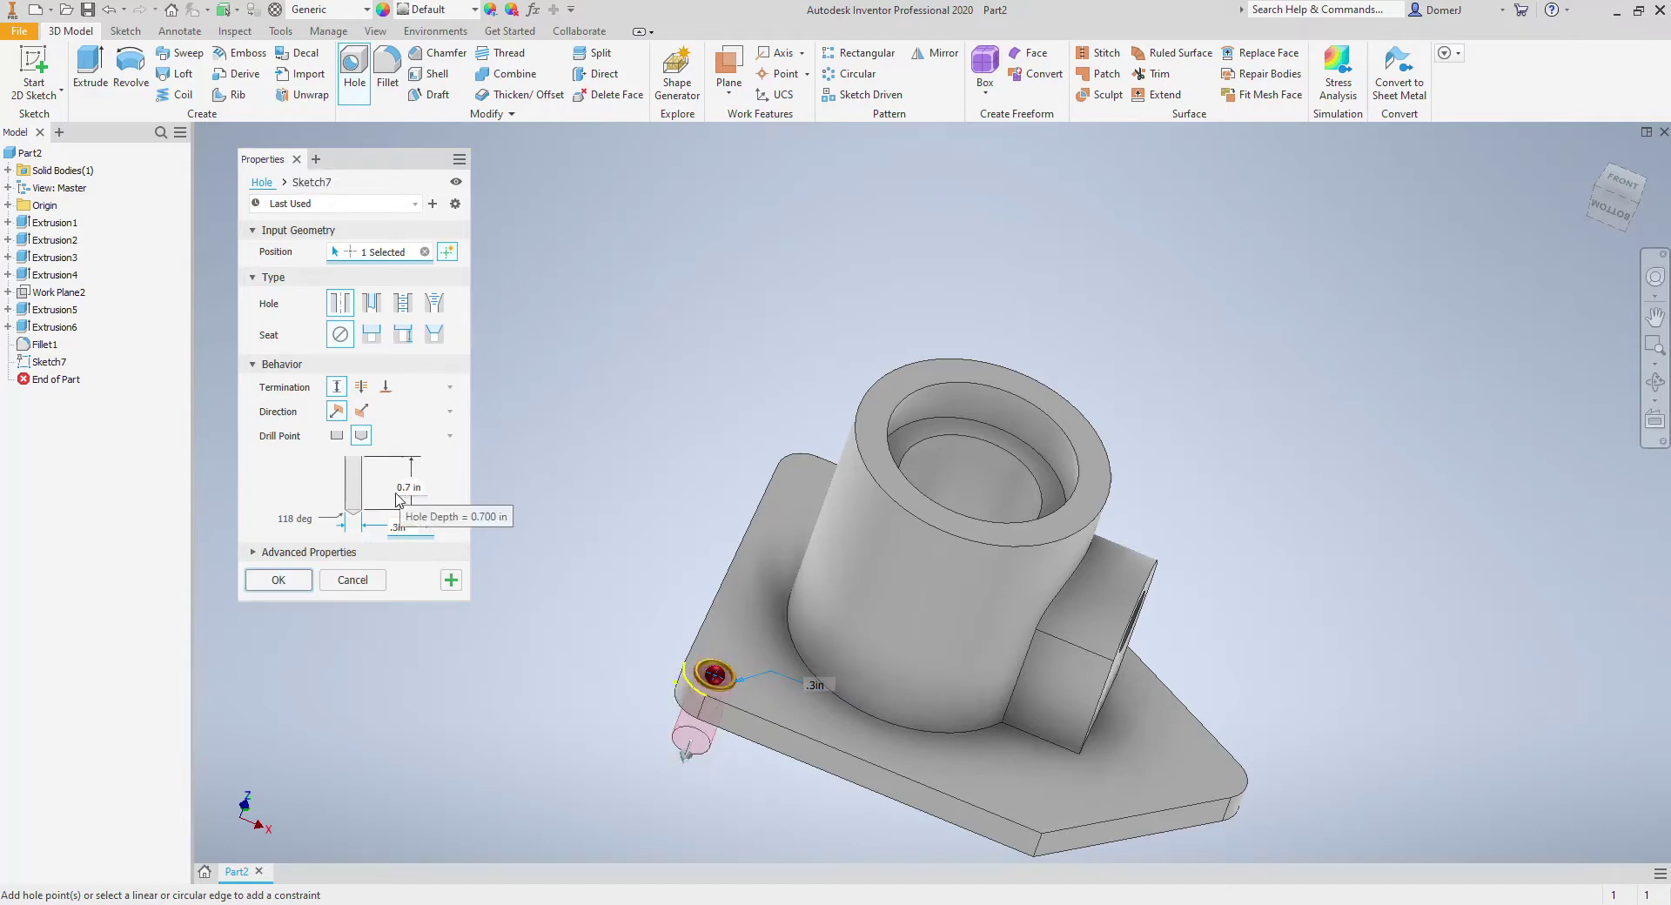
click(362, 387)
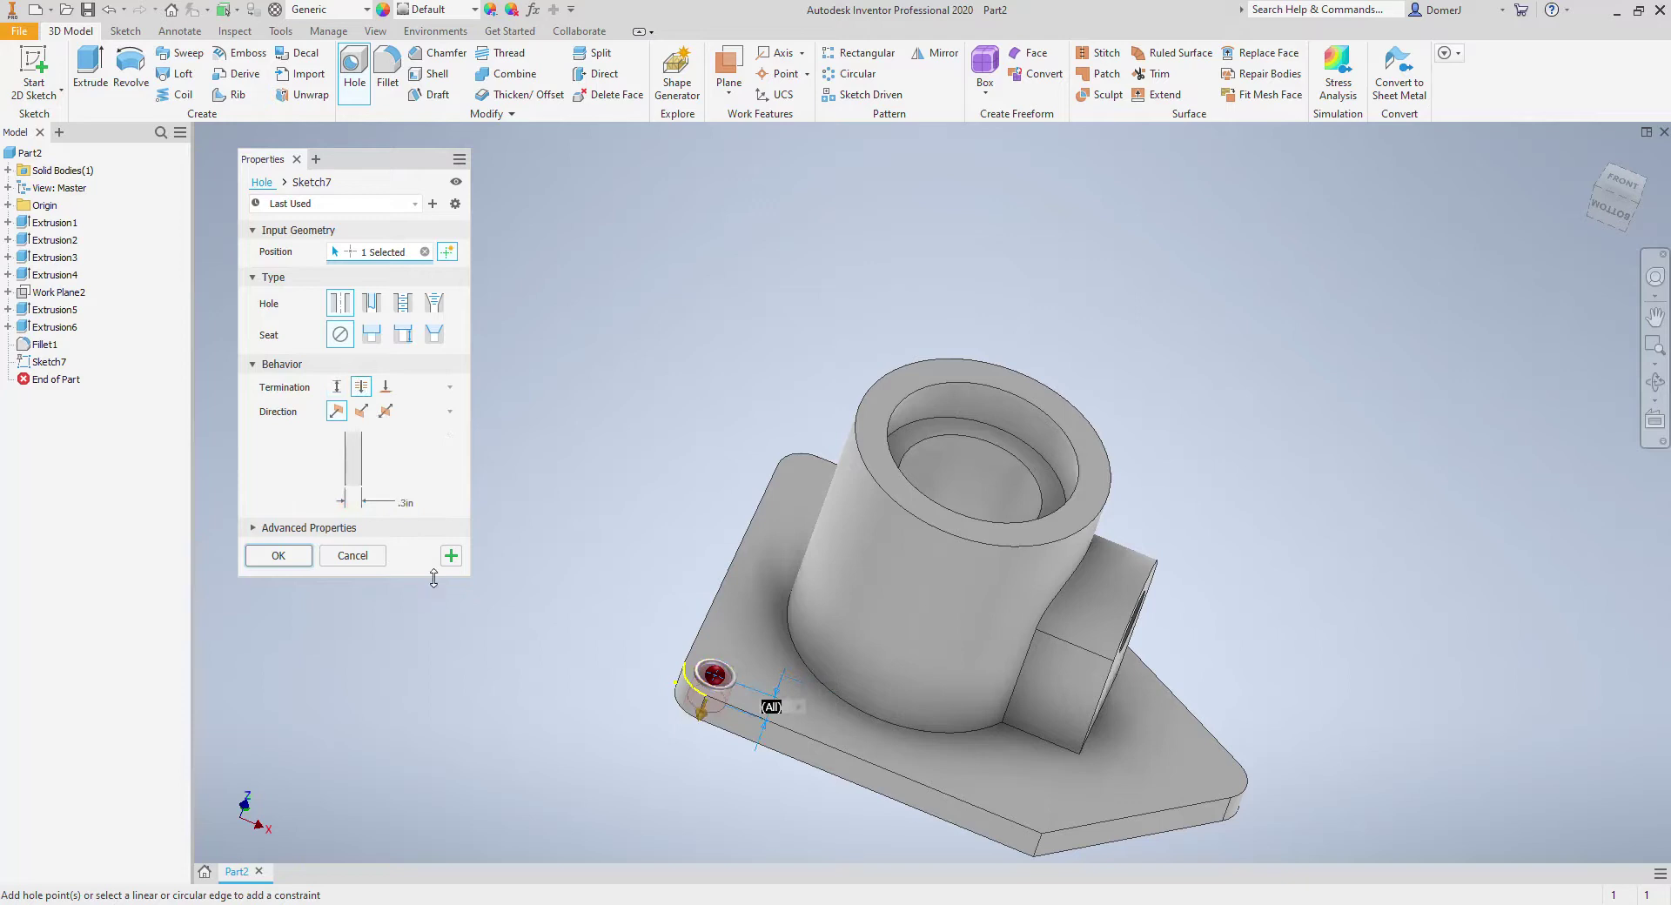
click(275, 557)
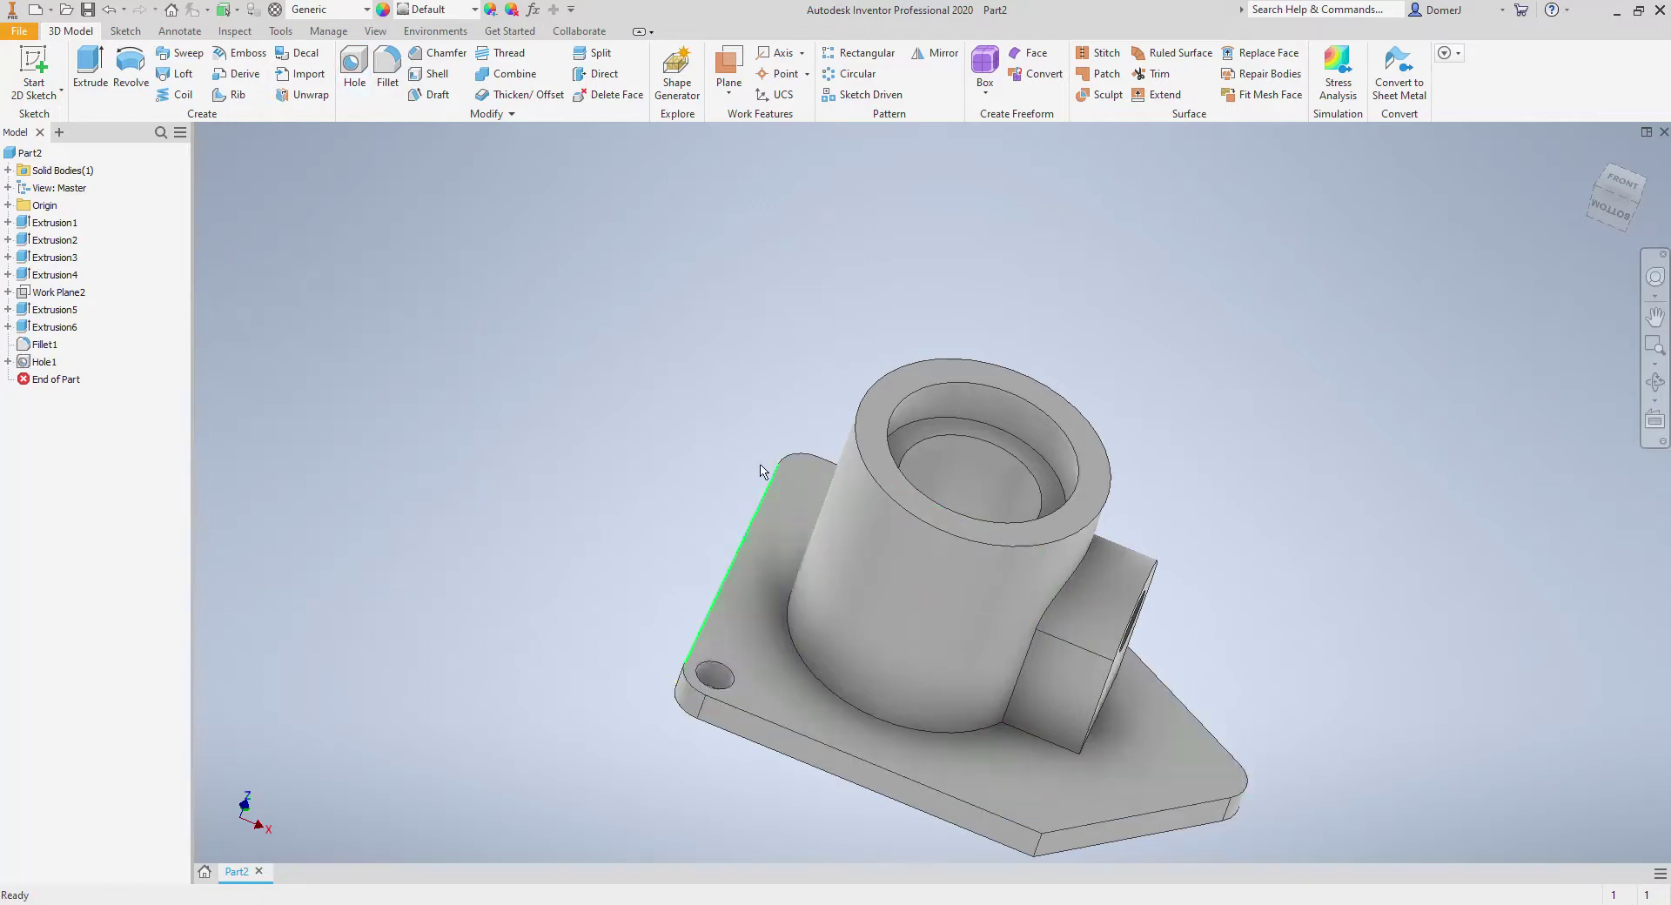
Step: Add a matching hole concentric with the other rounded plate corner
key(h)
click(794, 493)
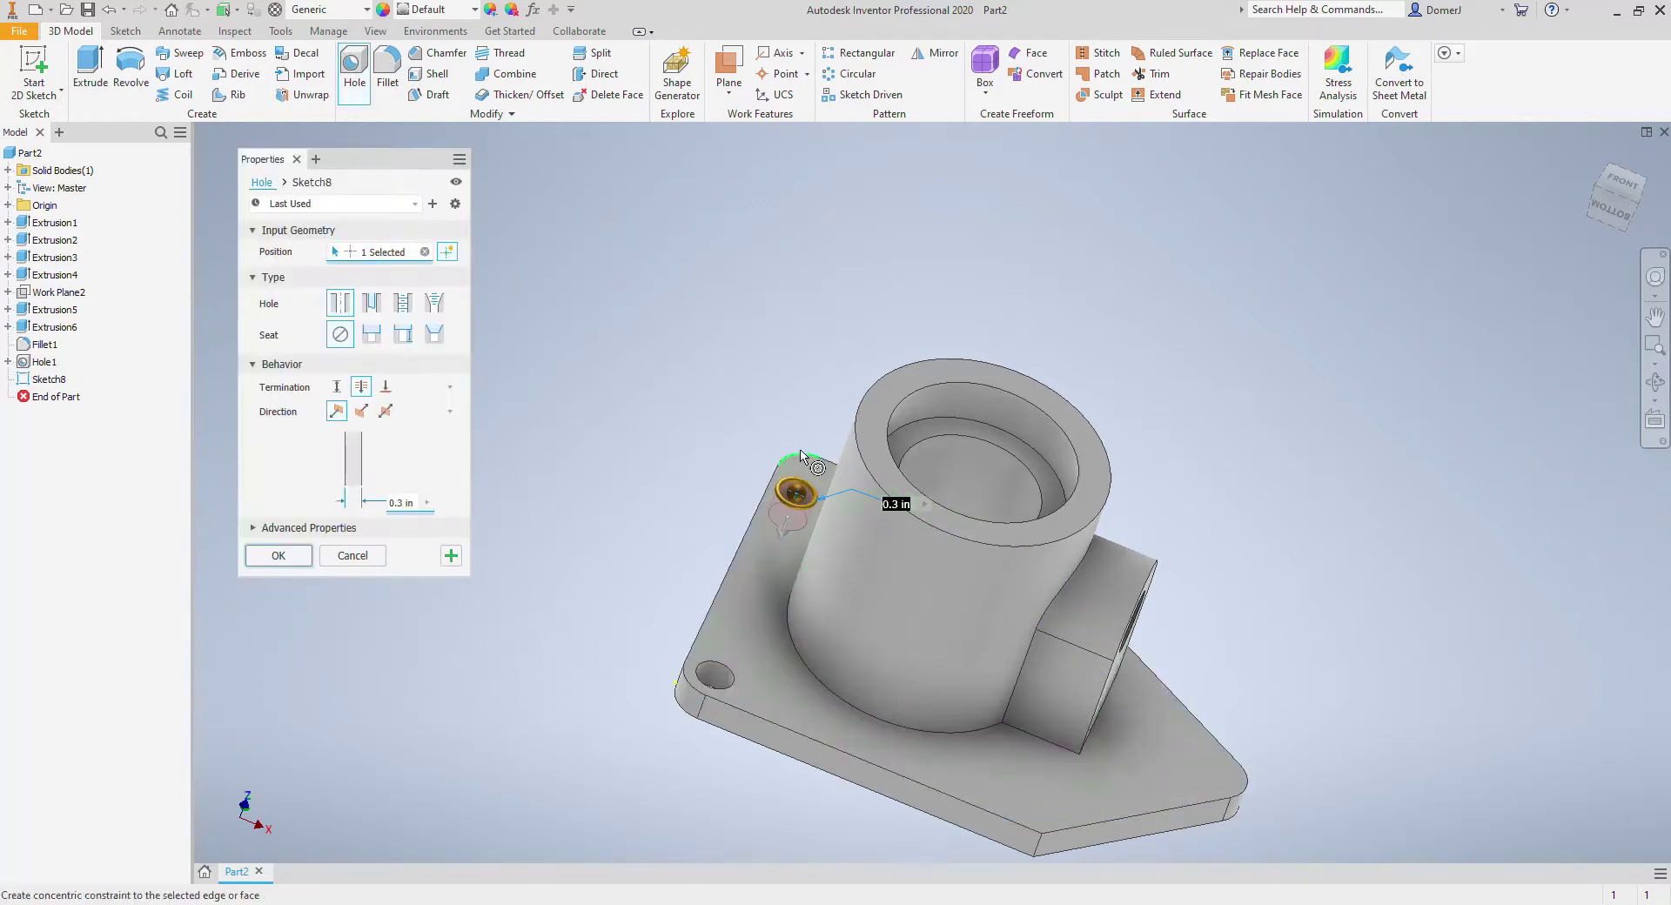
click(801, 460)
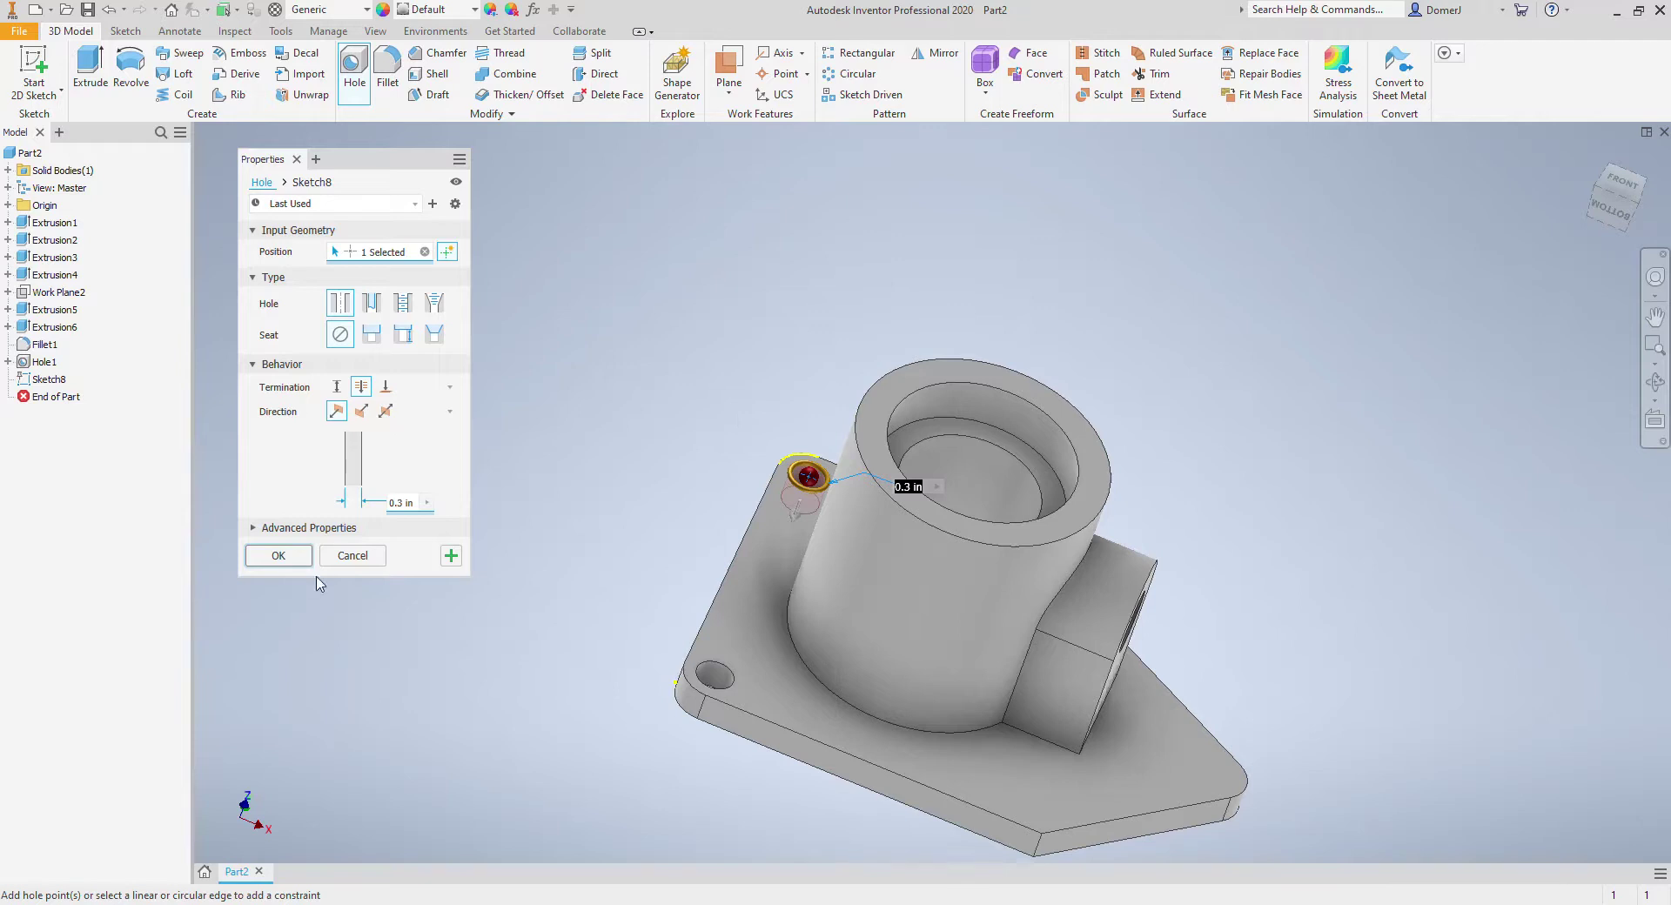
click(279, 555)
scroll(423, 619, down, 3)
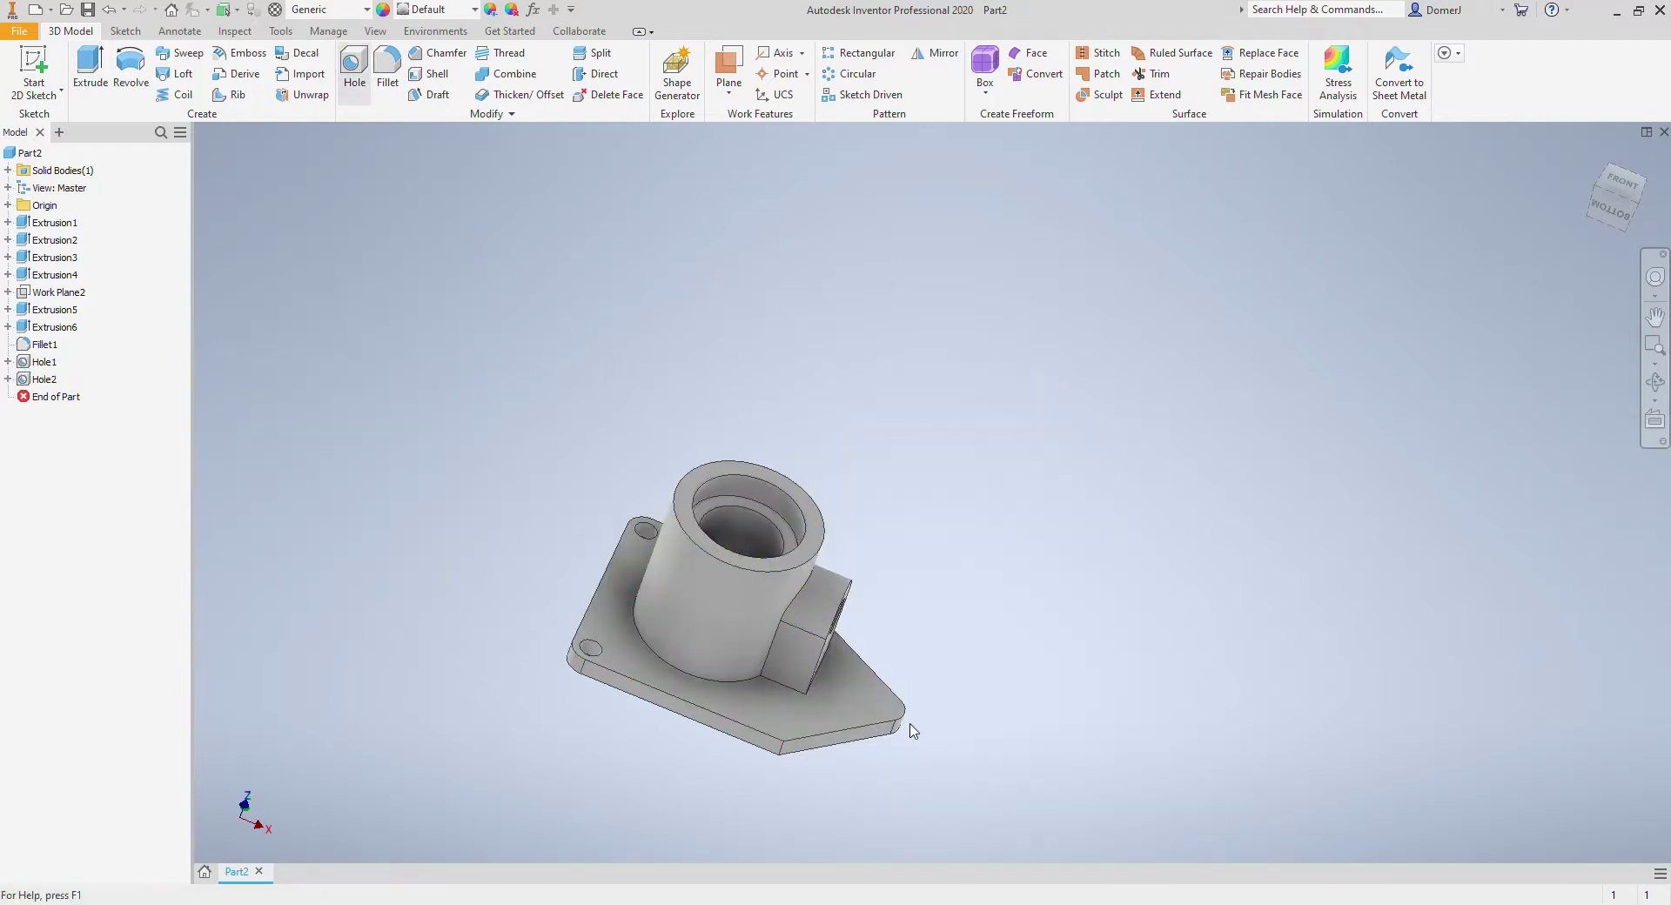
Step: Add a third matching hole centred on the plate's rounded pointed tip
key(h)
scroll(890, 718, up, 4)
click(750, 687)
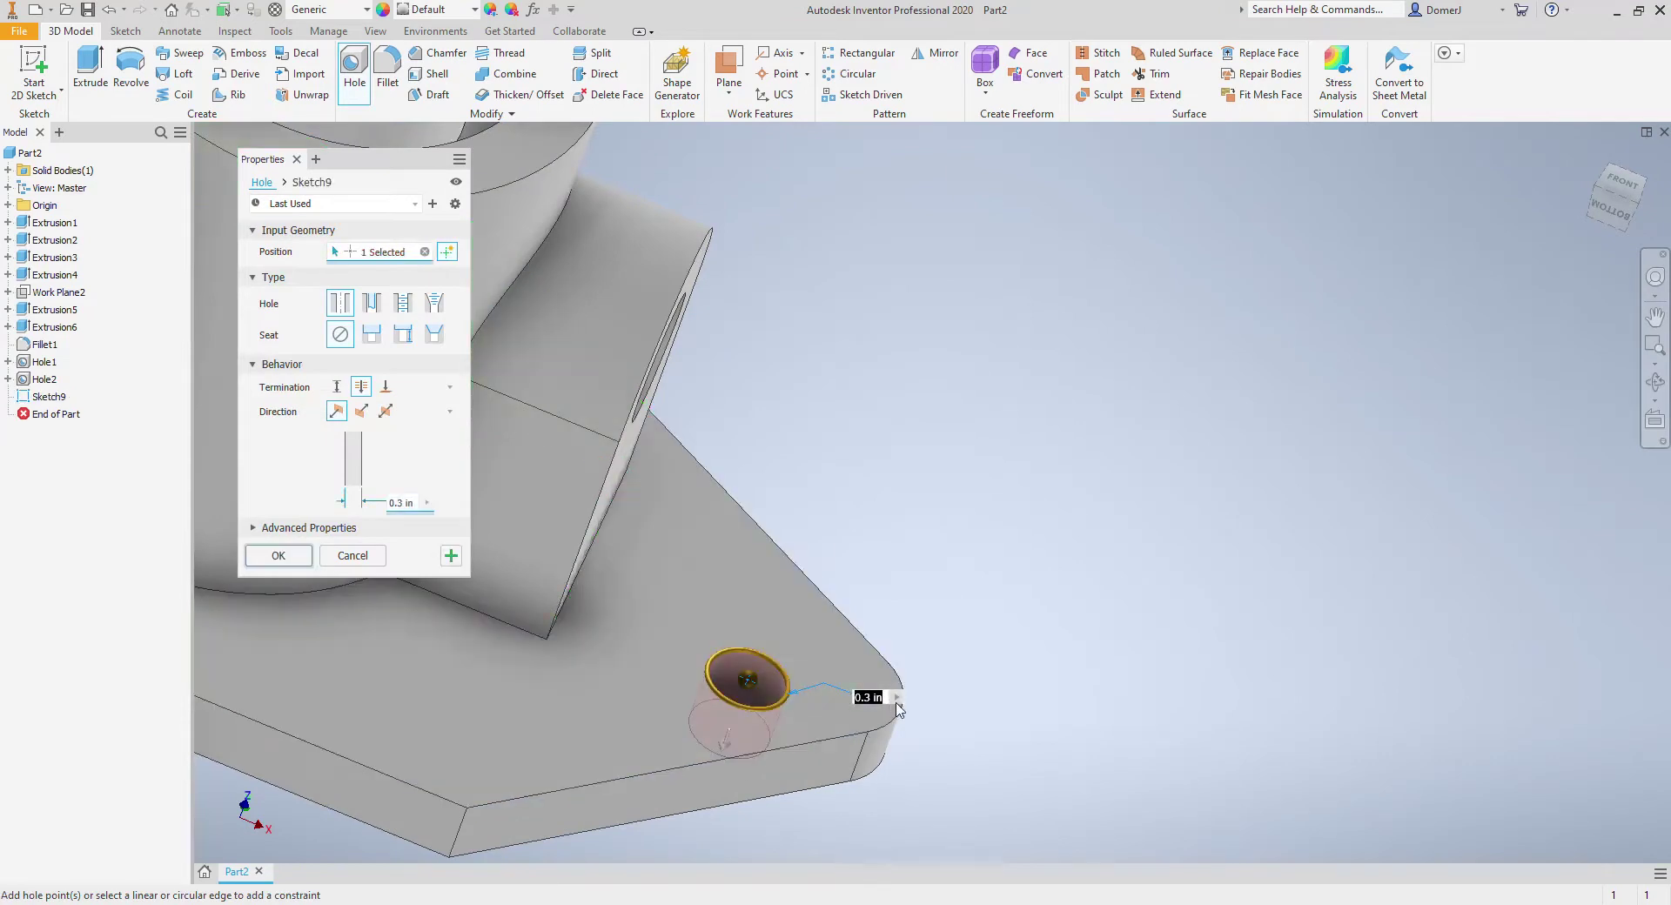
click(899, 696)
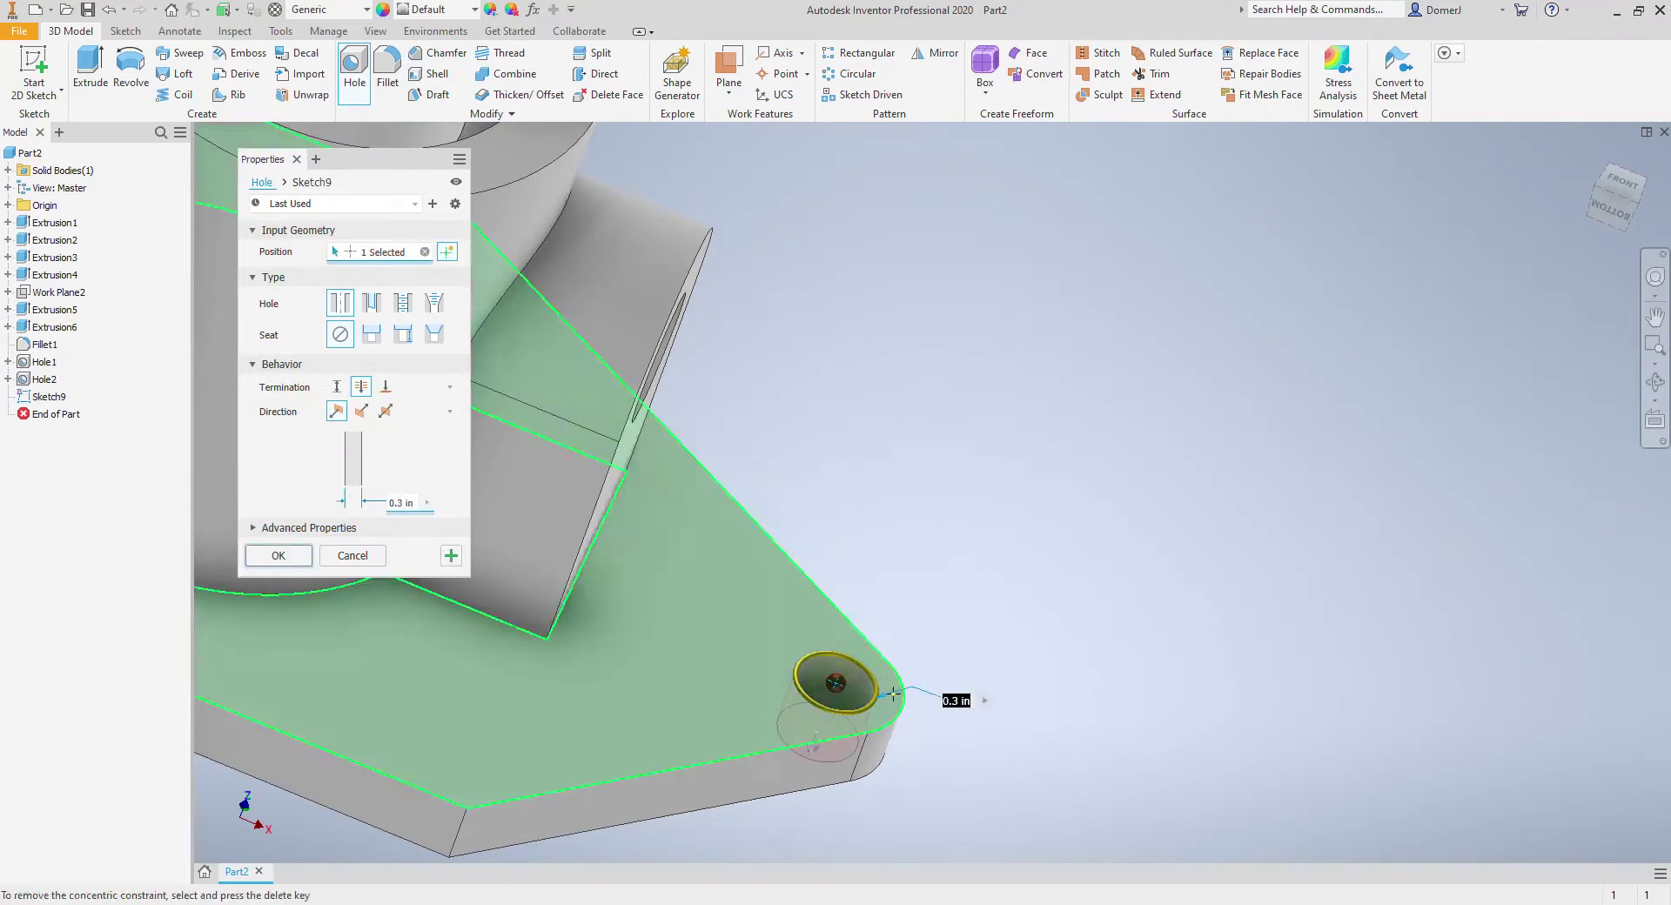
click(299, 559)
scroll(983, 600, down, 4)
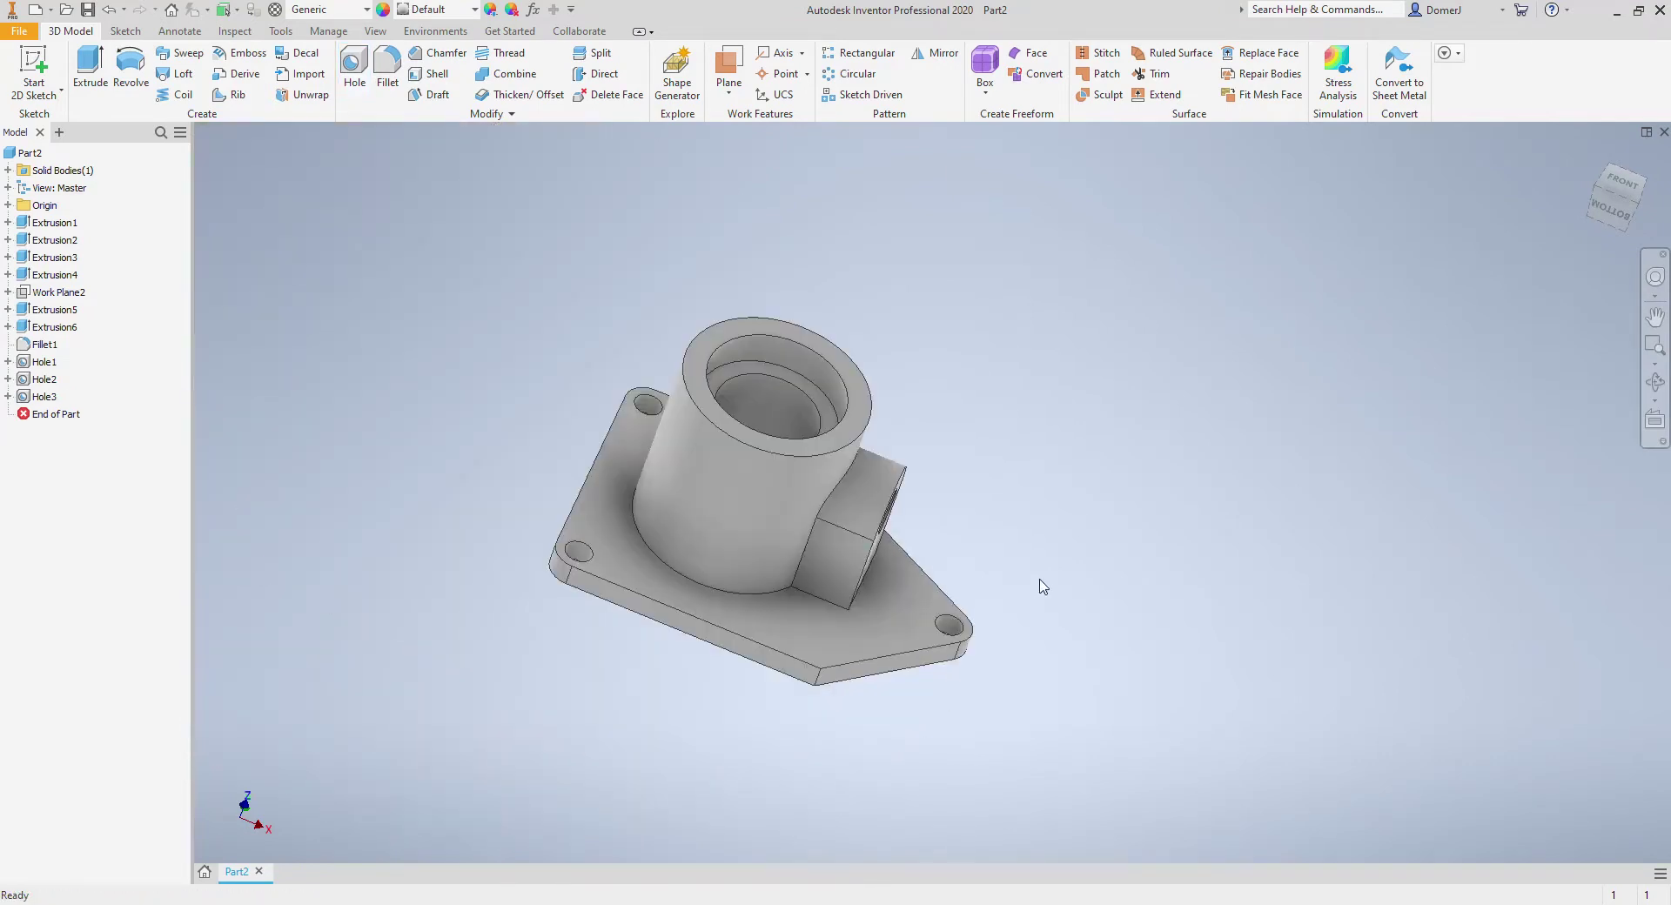
click(1654, 381)
drag(1027, 531, 576, 475)
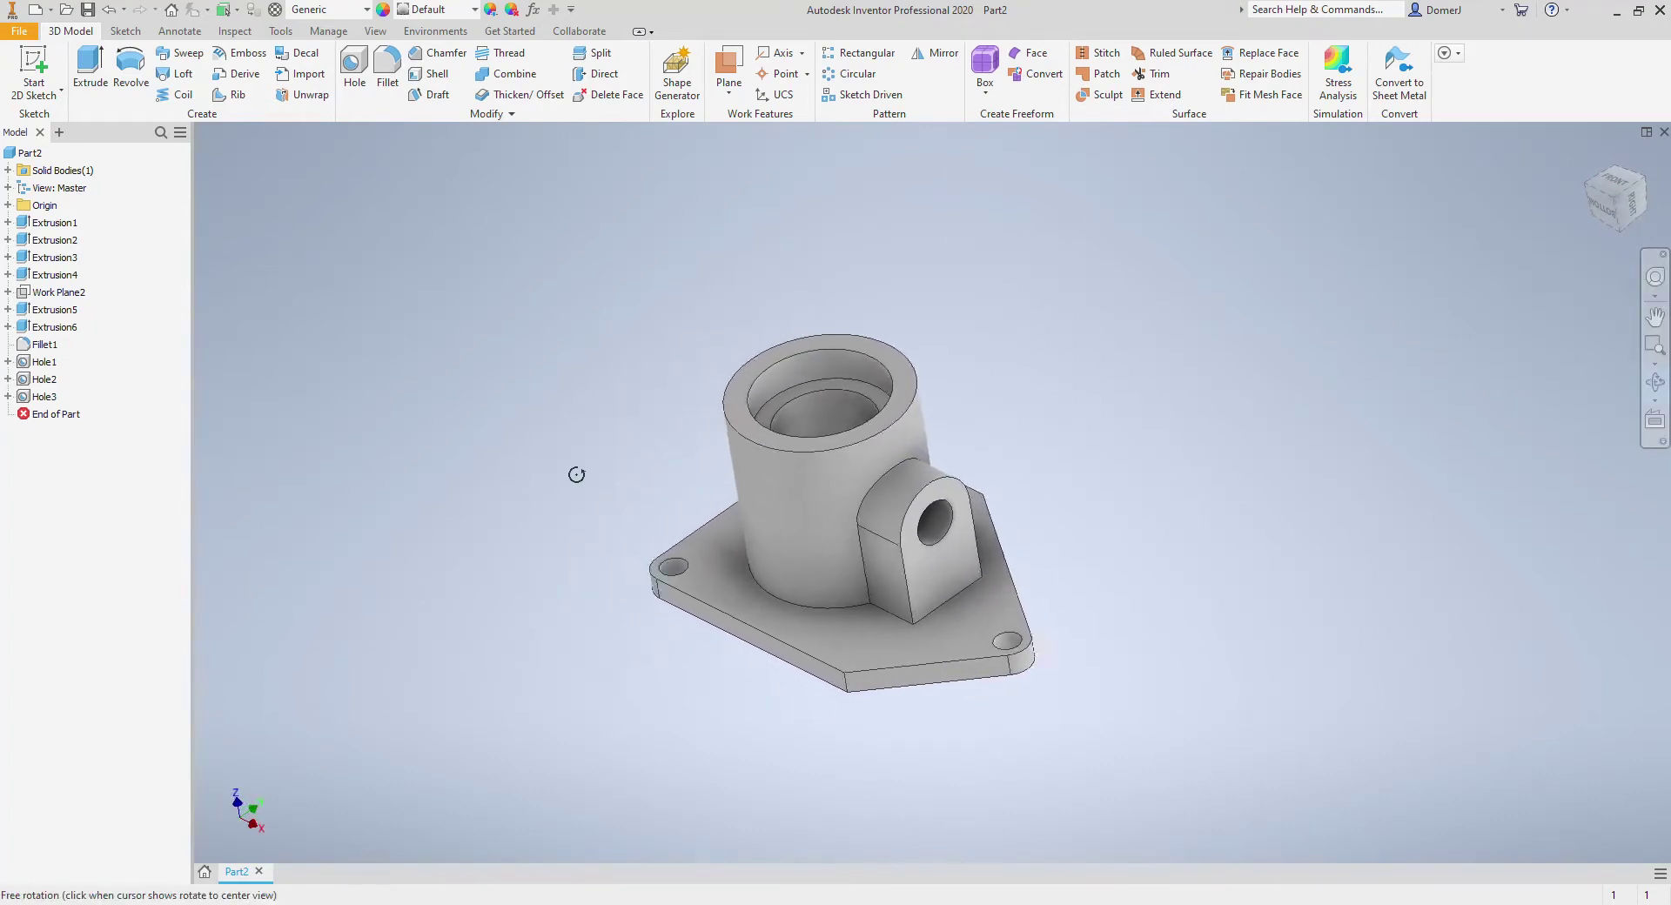